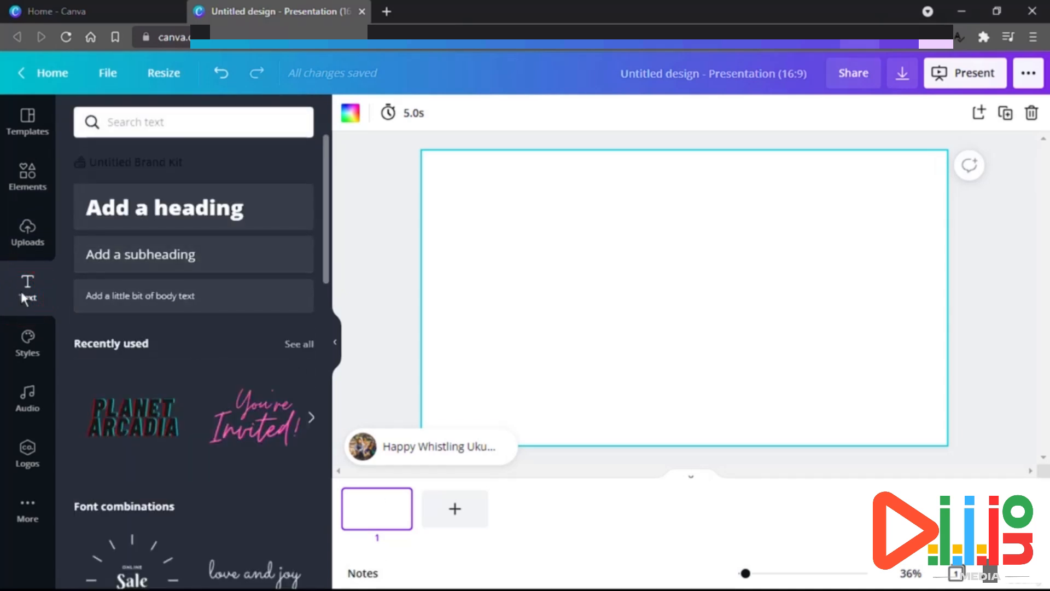
# Remove the Happy Whistling audio track from the presentation design.
pyautogui.click(409, 457)
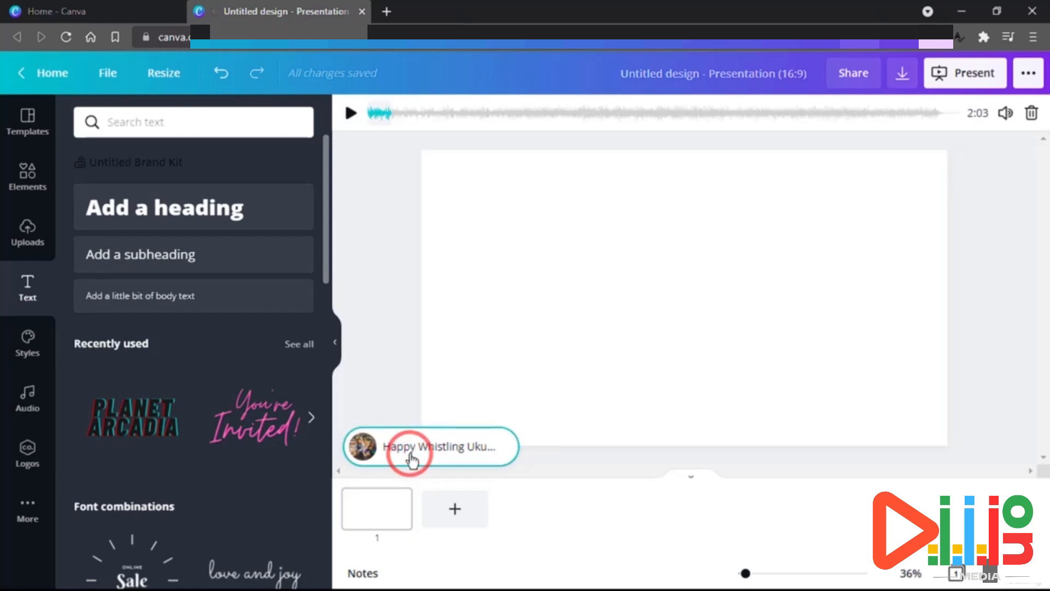
pyautogui.press('Delete')
pyautogui.click(357, 509)
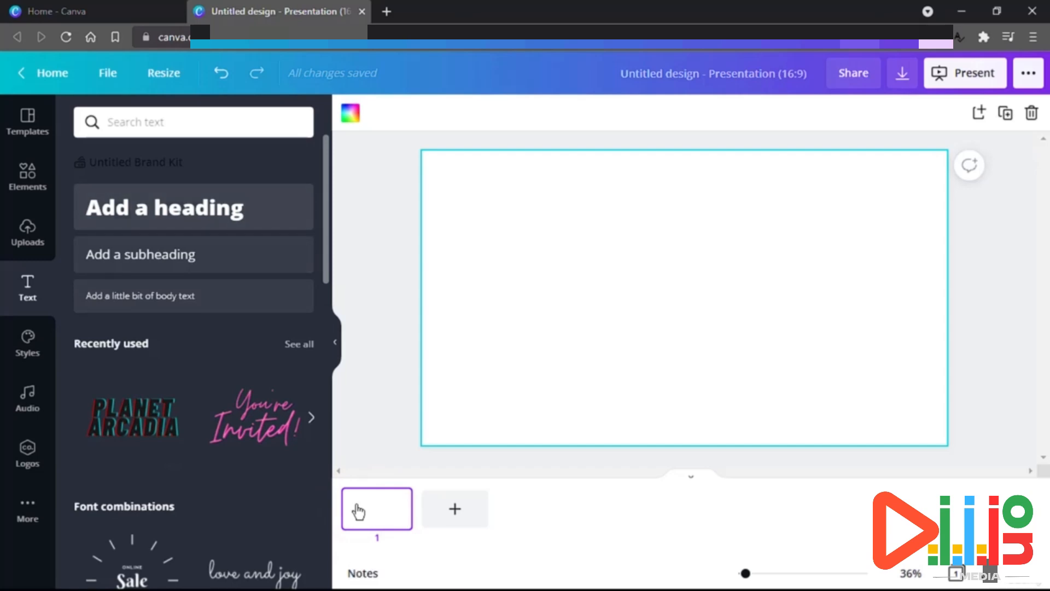
pyautogui.scroll(-4, 251, 512)
pyautogui.scroll(-3, 179, 500)
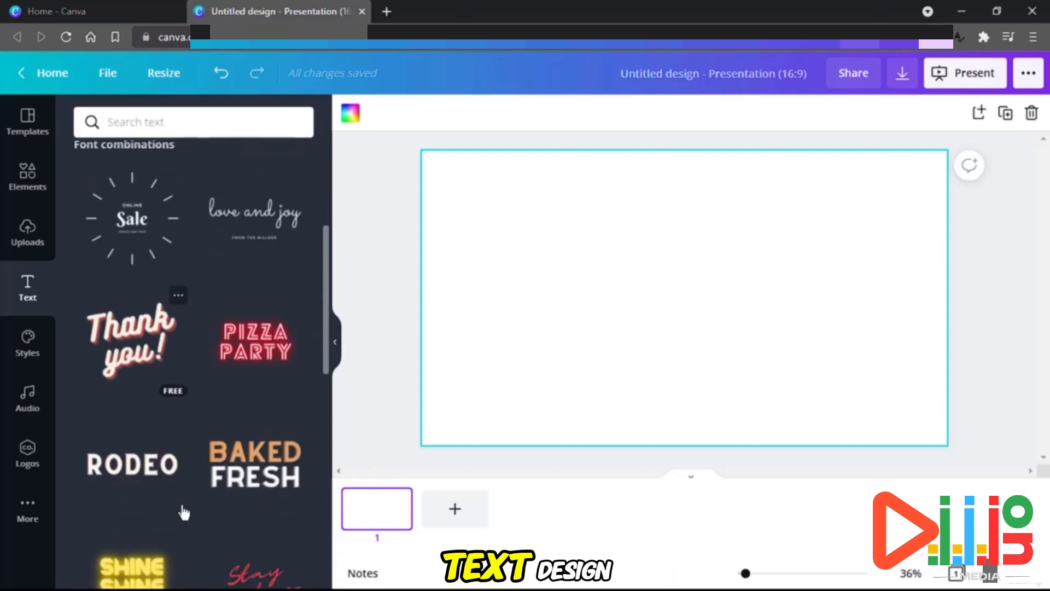
pyautogui.scroll(7, 180, 500)
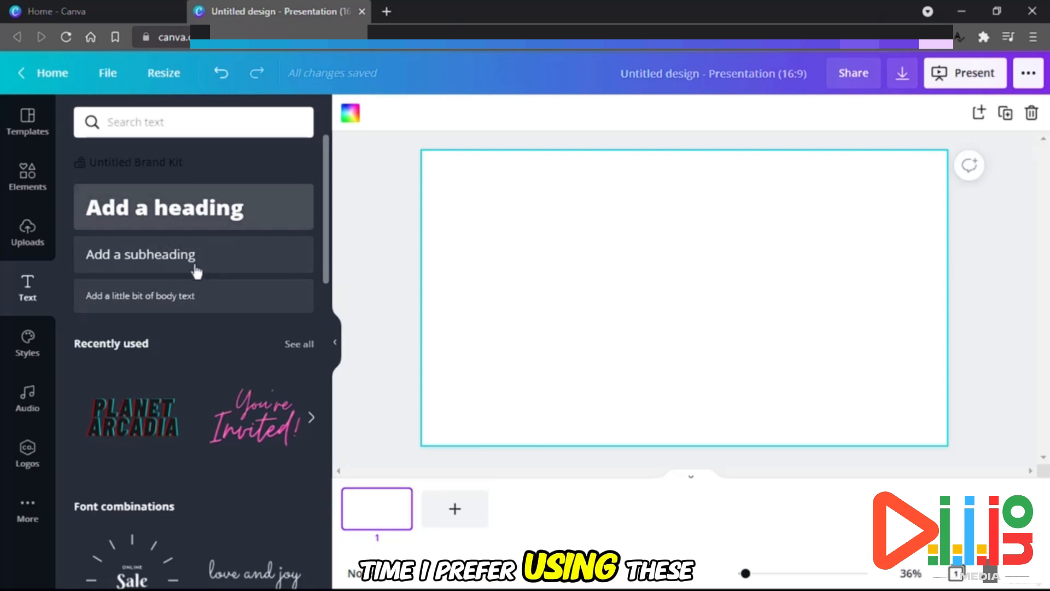
pyautogui.moveTo(195, 254); pyautogui.dragTo(661, 263)
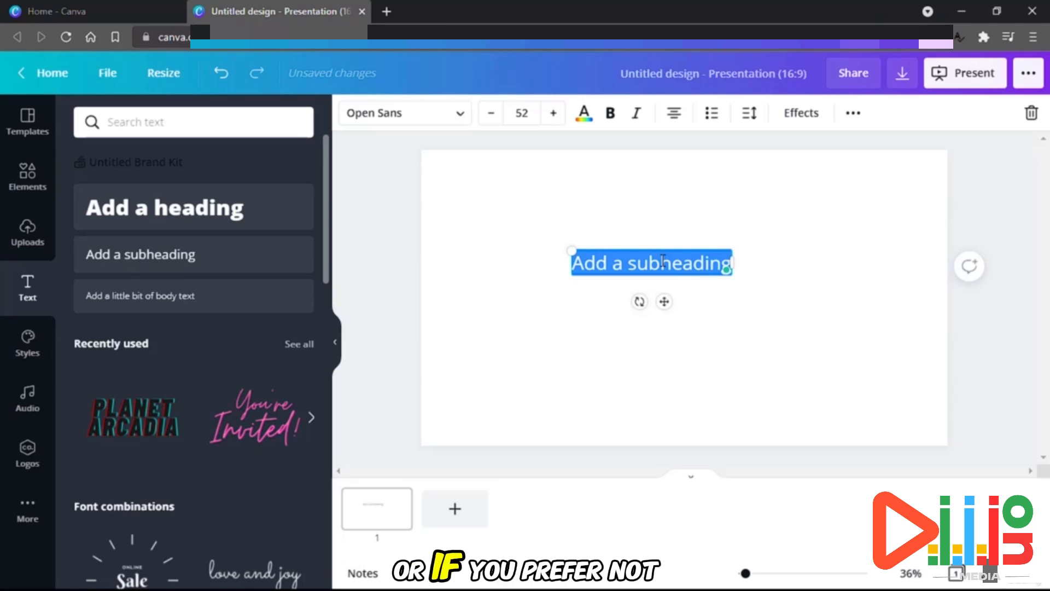
pyautogui.press('BackSpace')
pyautogui.click(447, 308)
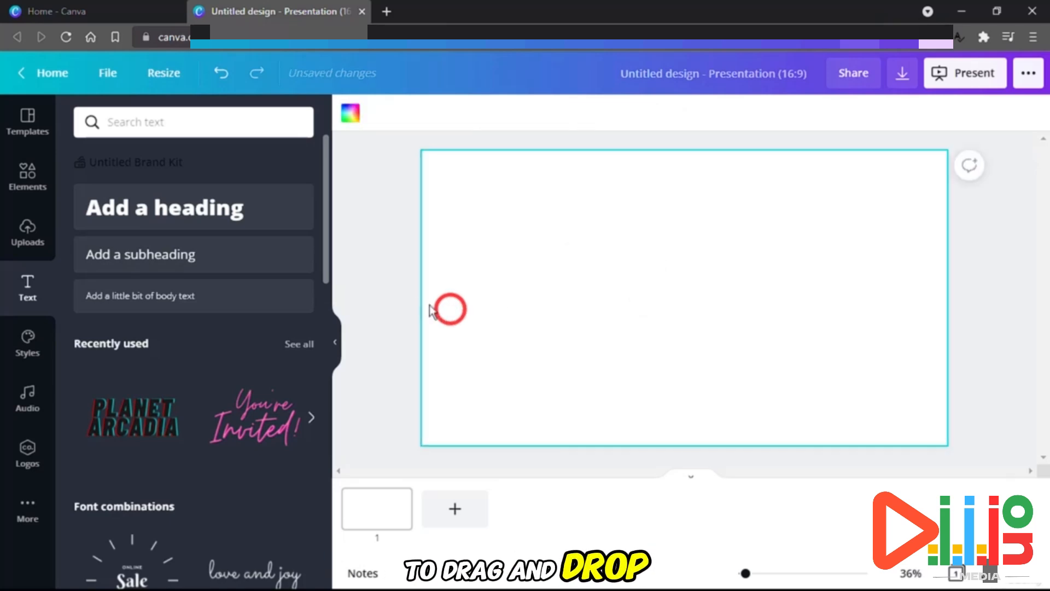
pyautogui.click(234, 262)
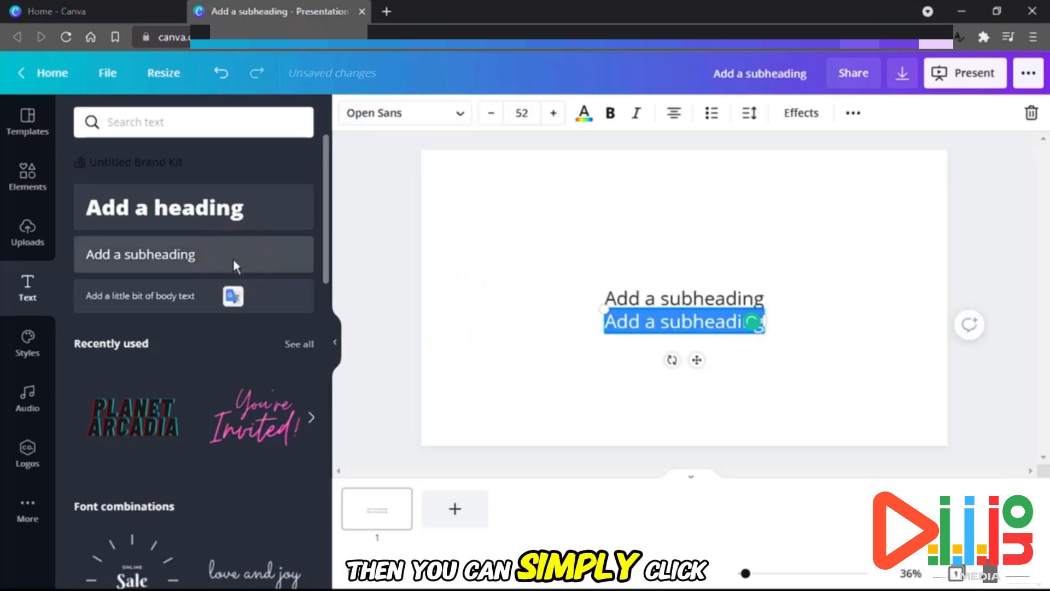
pyautogui.press('BackSpace')
pyautogui.click(629, 298)
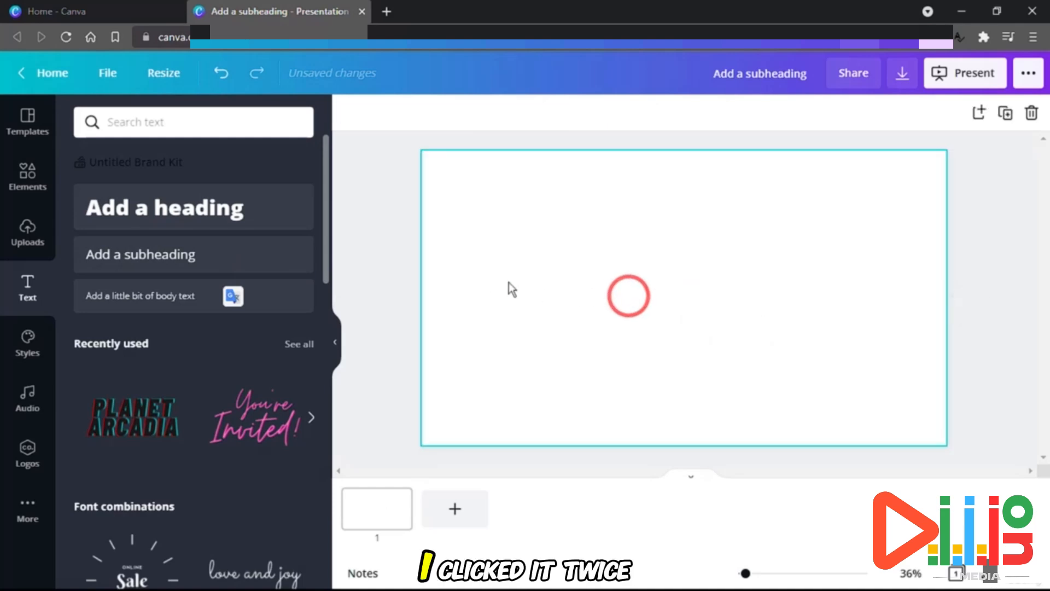
# Add a subheading text box to the page and replace its placeholder with "JUST DO IT".
pyautogui.click(202, 250)
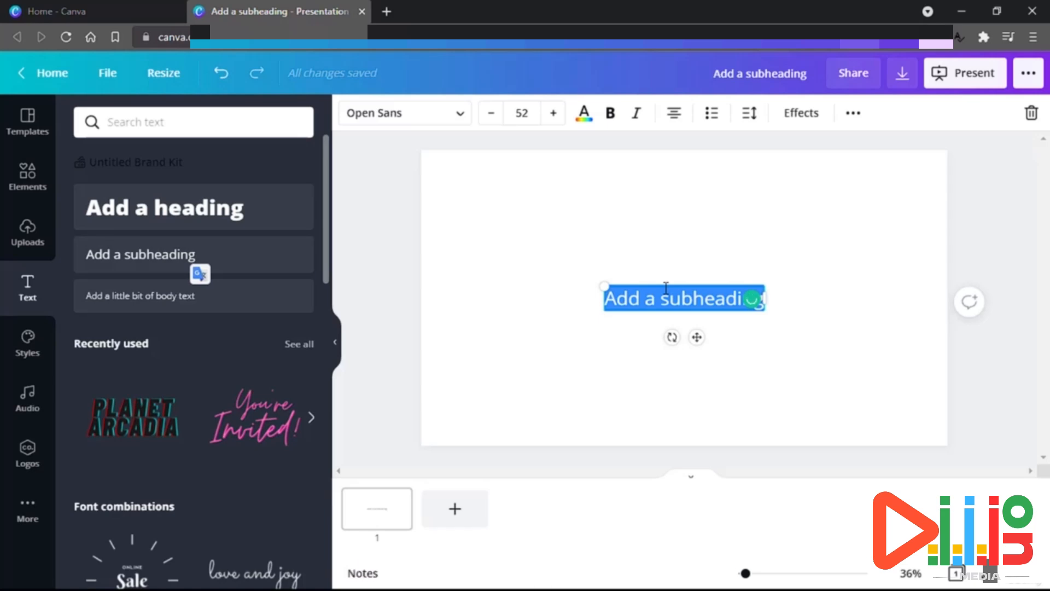
pyautogui.press('BackSpace')
pyautogui.write('JUST')
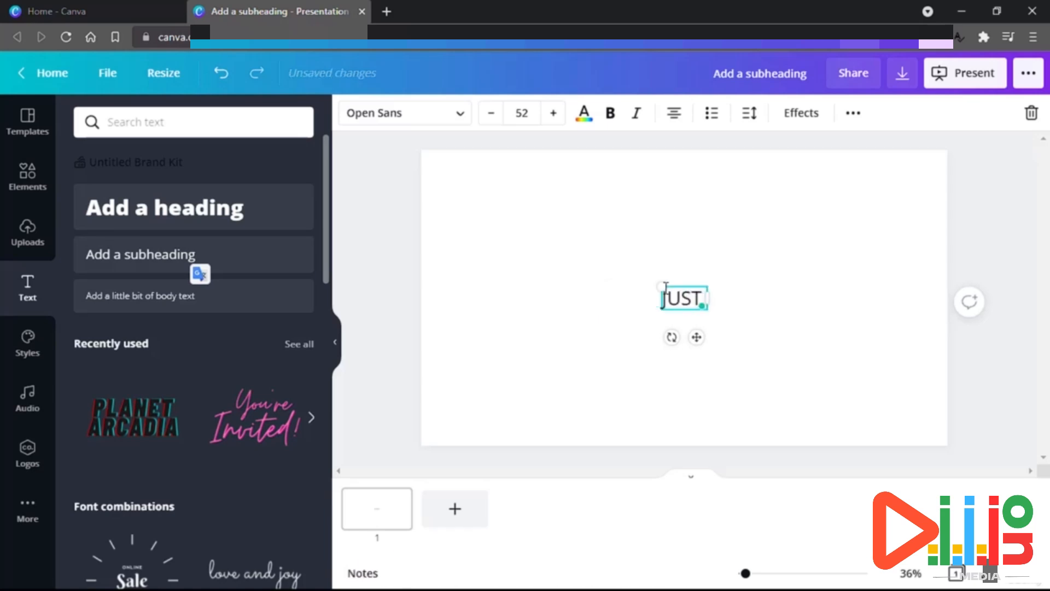
pyautogui.write(' DO IT')
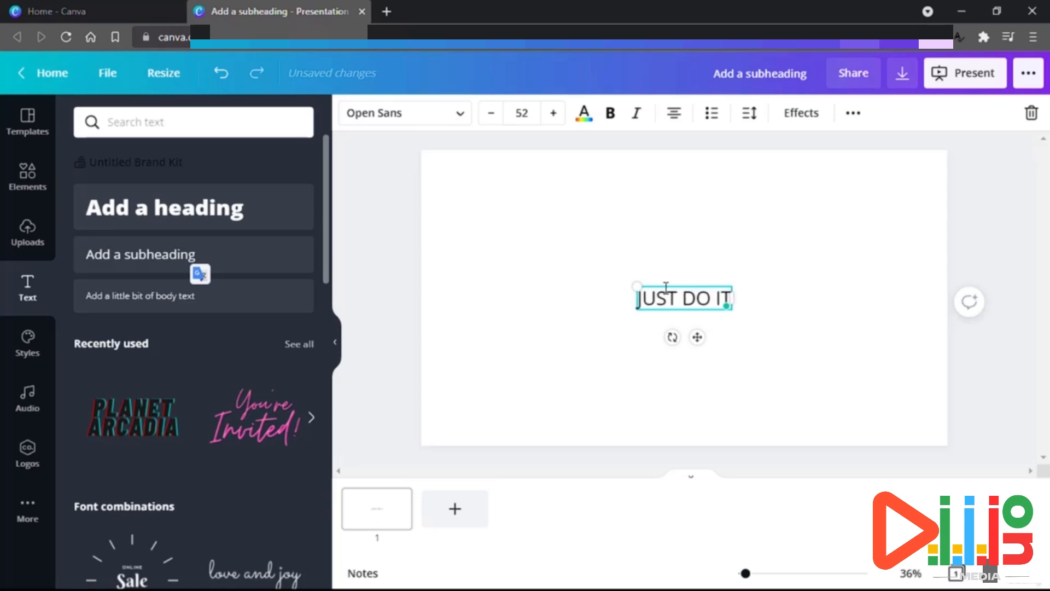
pyautogui.click(642, 234)
pyautogui.click(664, 285)
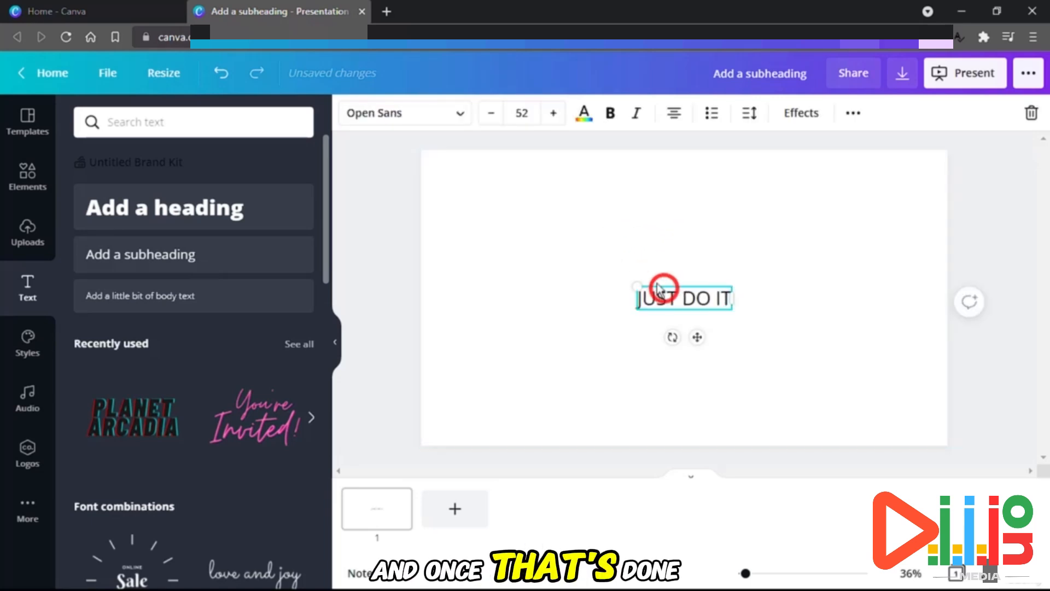
# Try the Advetime, Articulat and Calgary fonts on the "JUST DO IT" text.
pyautogui.click(436, 120)
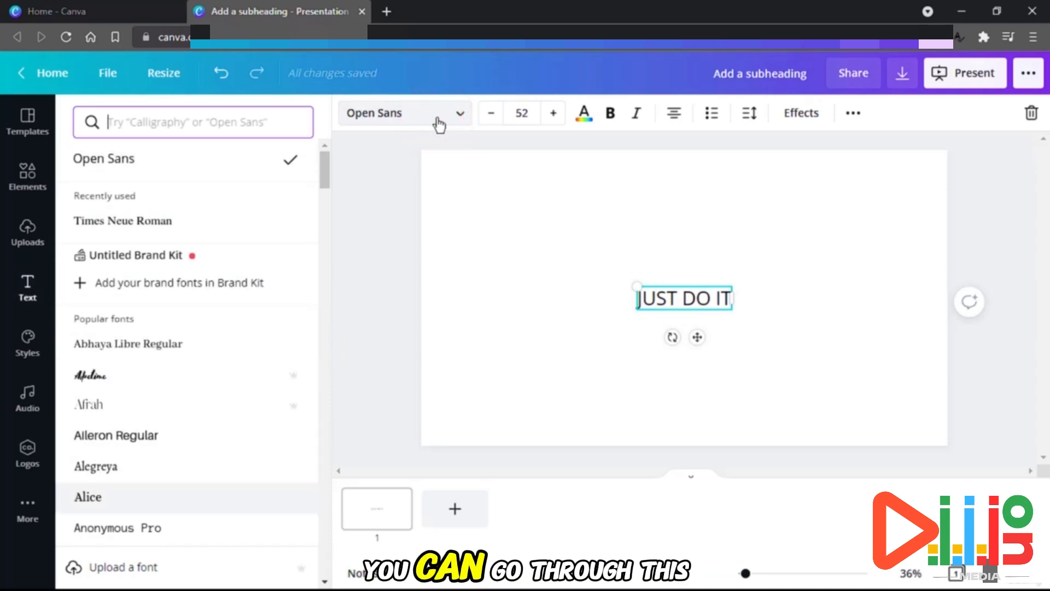
pyautogui.click(85, 383)
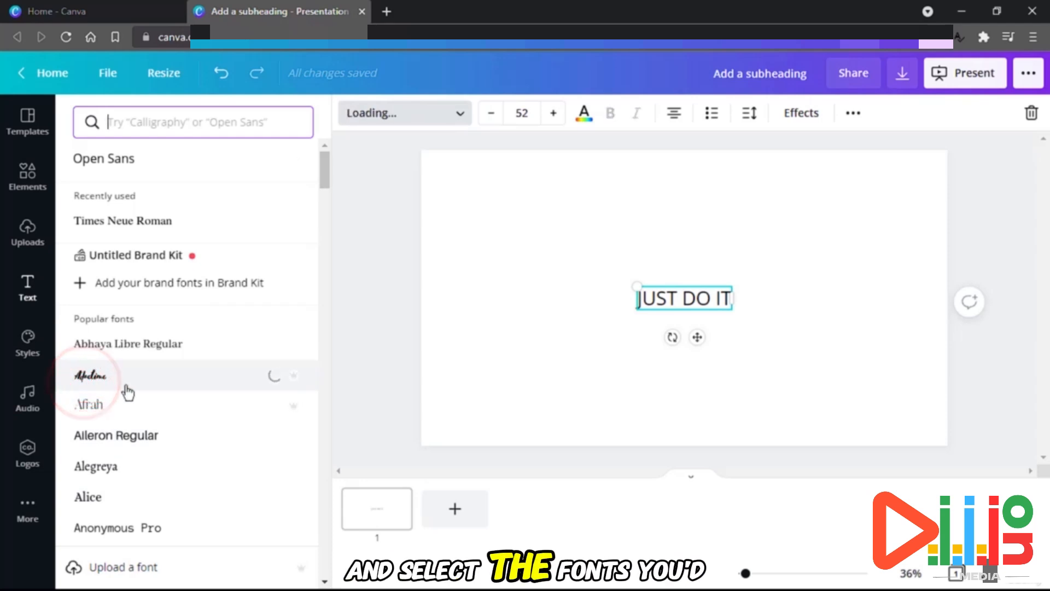
pyautogui.scroll(-1, 129, 391)
pyautogui.scroll(-3, 158, 377)
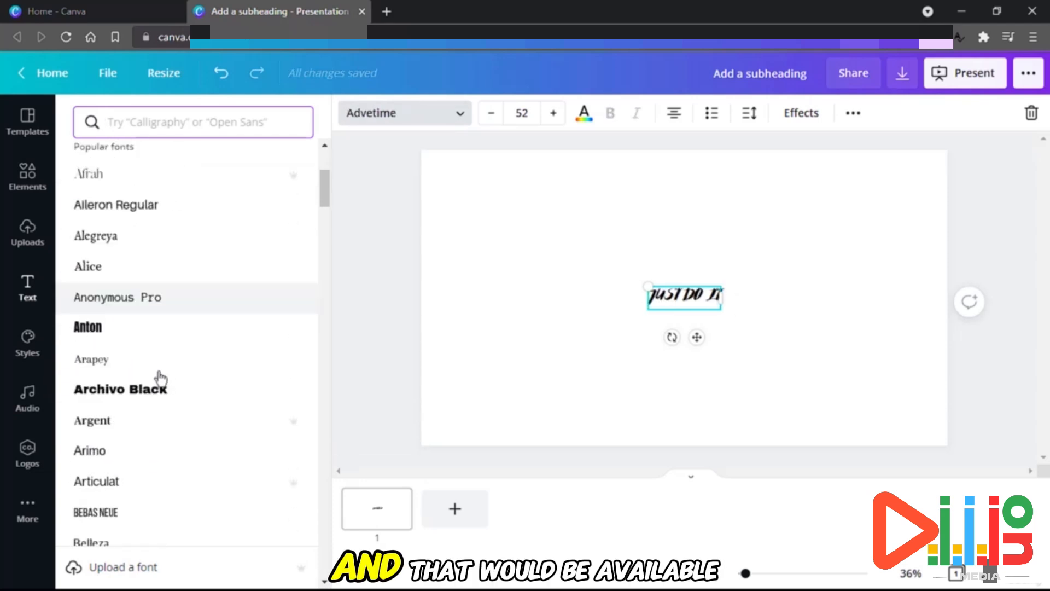
pyautogui.click(167, 375)
pyautogui.click(154, 404)
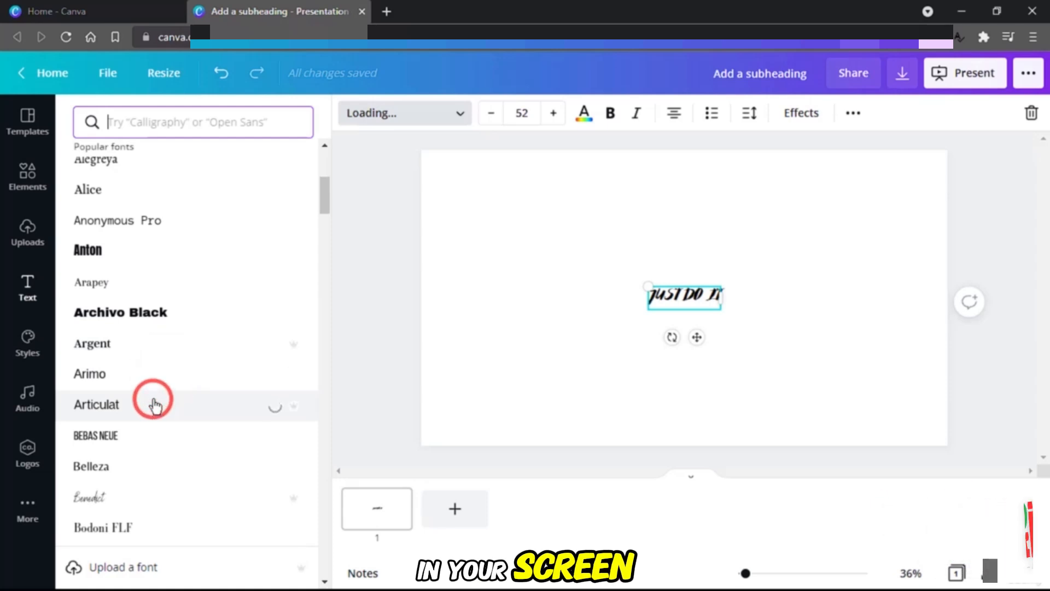
pyautogui.scroll(-5, 157, 415)
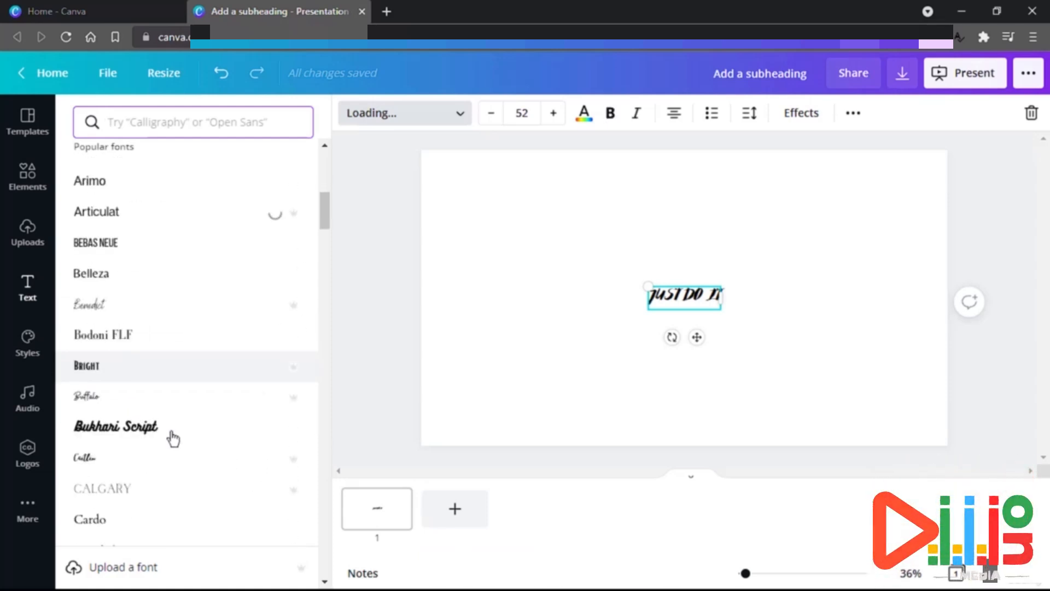
pyautogui.scroll(-4, 174, 438)
pyautogui.scroll(2, 173, 437)
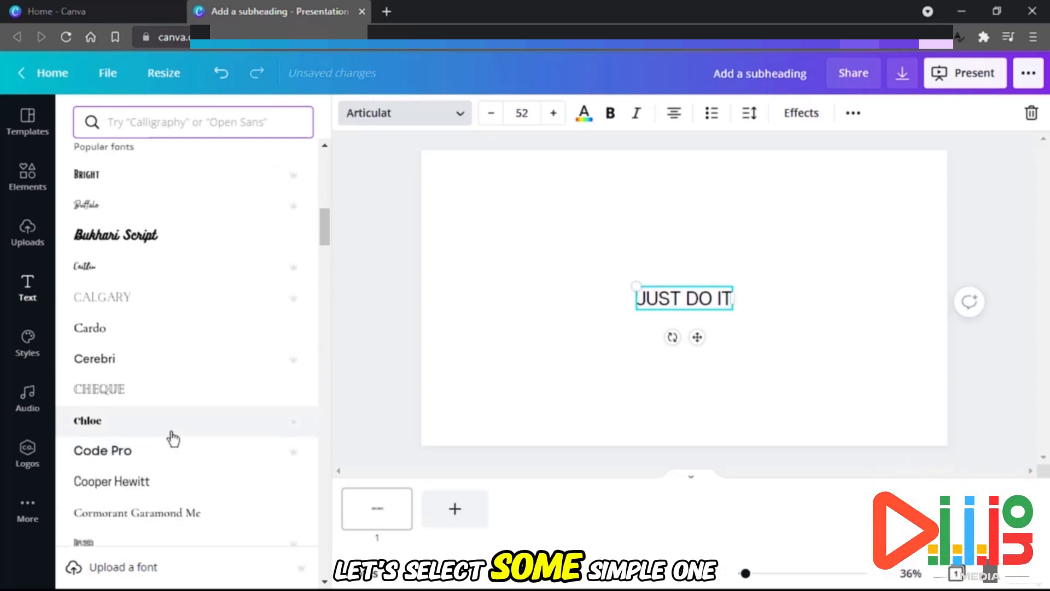
pyautogui.click(144, 303)
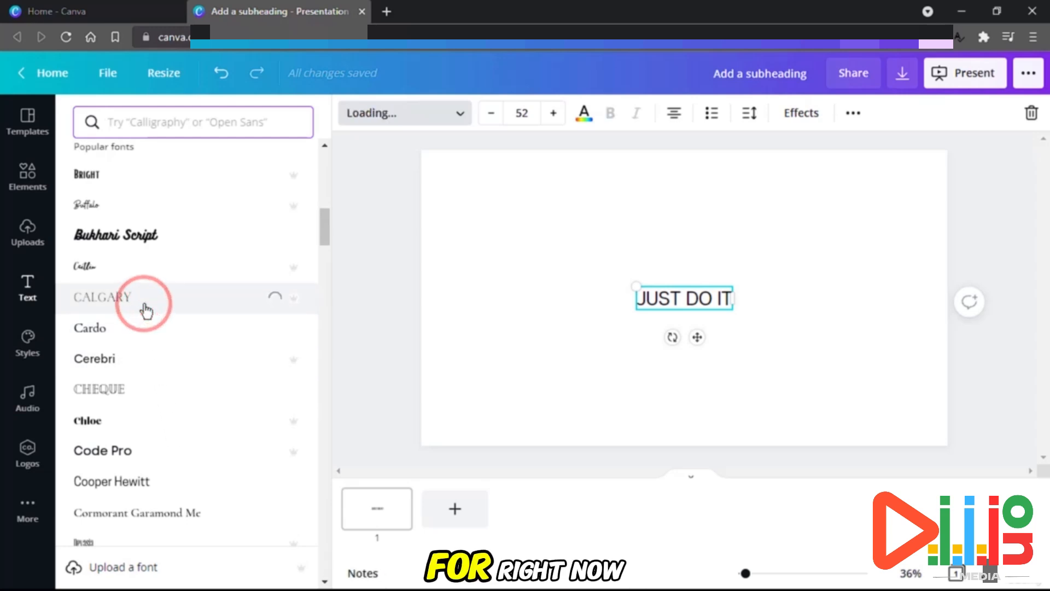
# Set the font of the "JUST DO IT" text to the free font Kollektif.
pyautogui.scroll(-4, 147, 311)
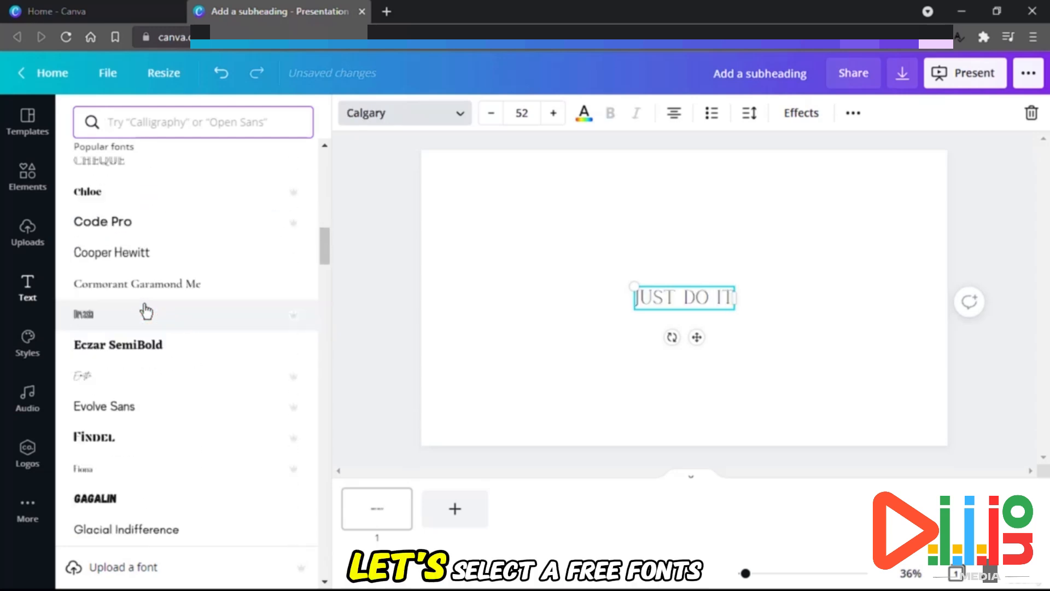
pyautogui.scroll(-2, 146, 311)
pyautogui.moveTo(294, 304)
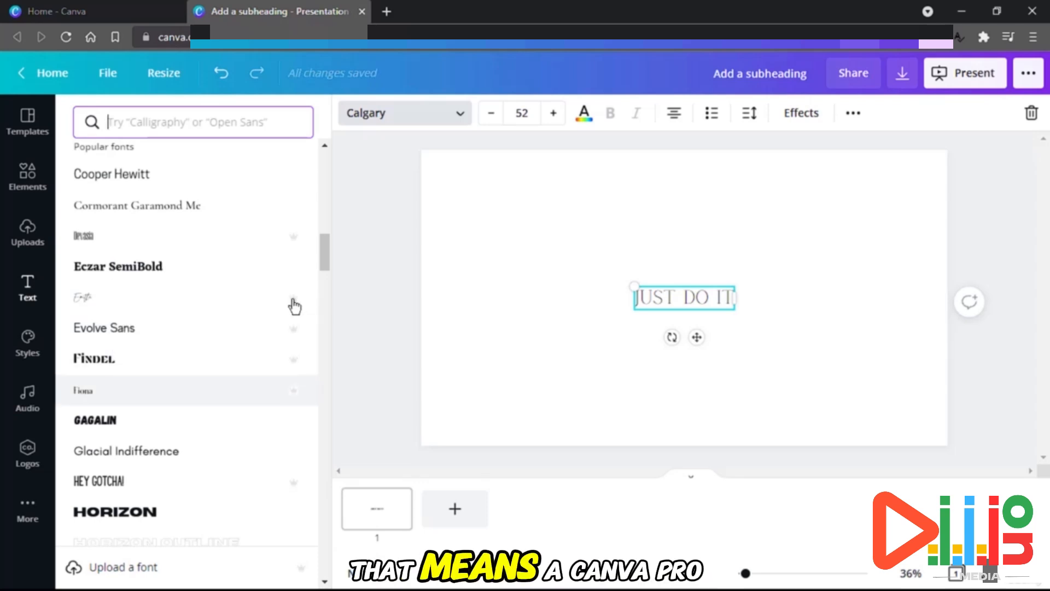
pyautogui.scroll(-3, 294, 307)
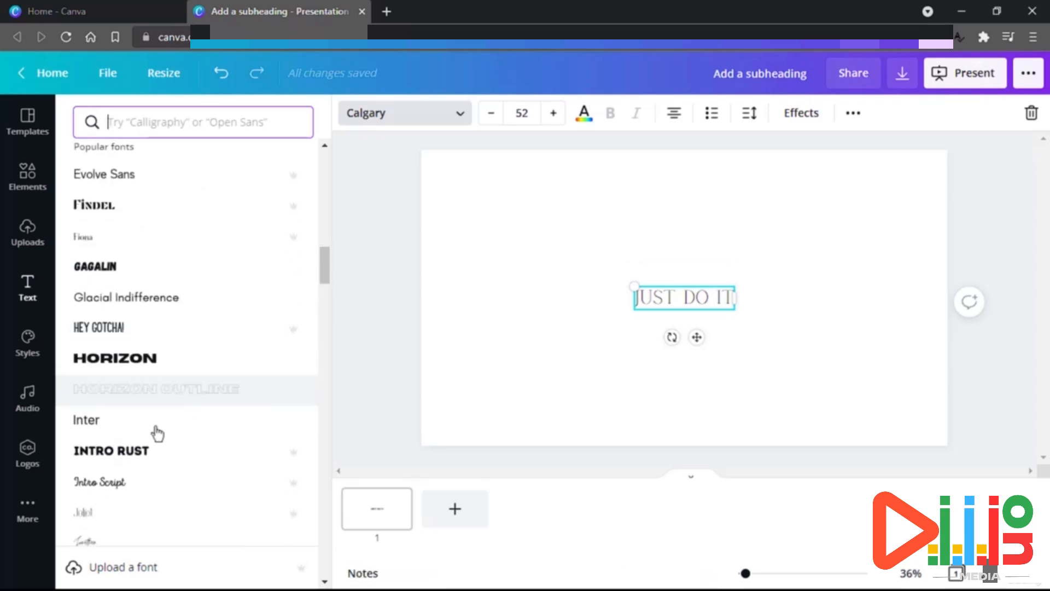
pyautogui.scroll(-3, 148, 441)
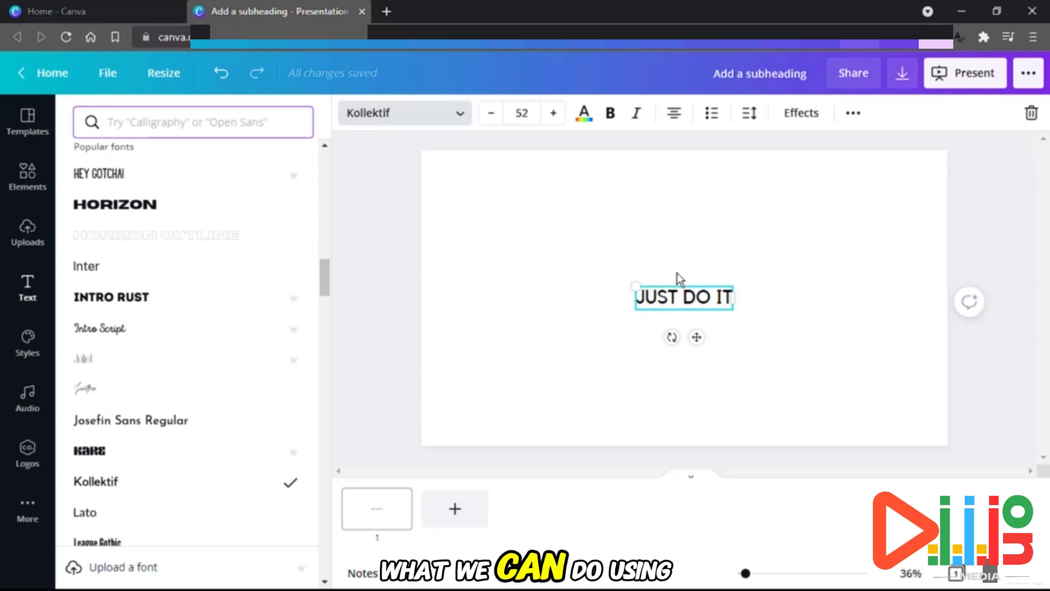
# Increase the font size of the "JUST DO IT" text to 61.
pyautogui.click(552, 114)
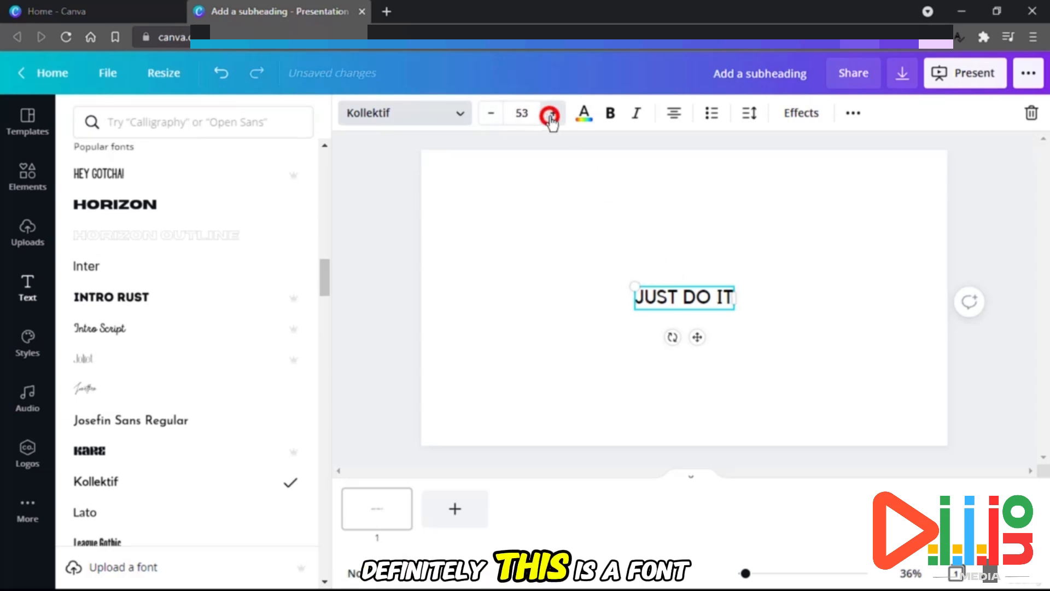
pyautogui.click(551, 113)
pyautogui.click(551, 113)
pyautogui.click(551, 114)
pyautogui.click(550, 114)
pyautogui.click(551, 114)
pyautogui.click(551, 114)
pyautogui.click(551, 113)
pyautogui.click(551, 114)
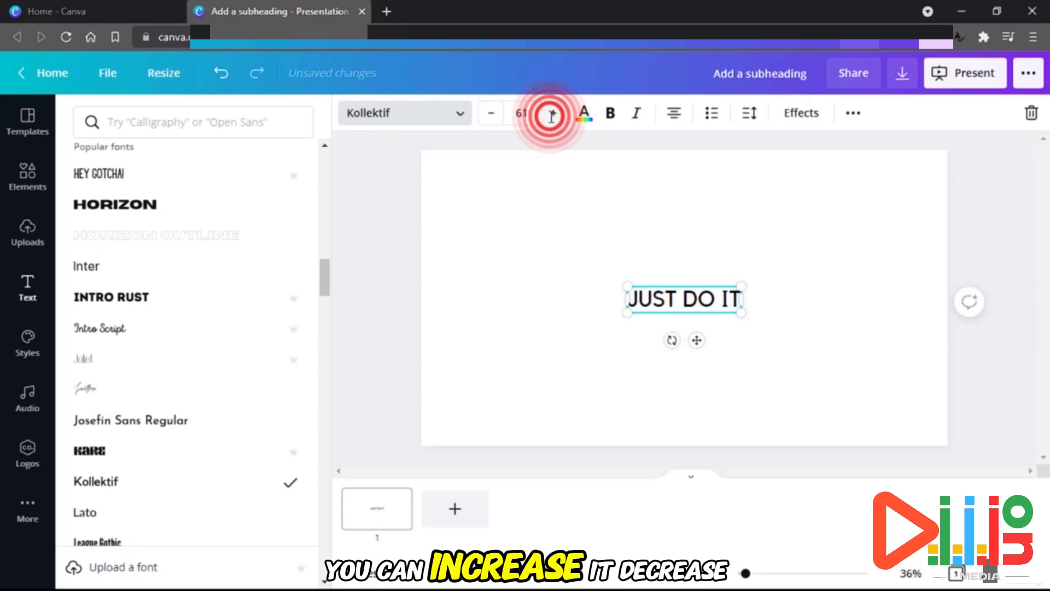
# Try red and the brand palette's blue as the text colour, and set it back to black.
pyautogui.click(594, 114)
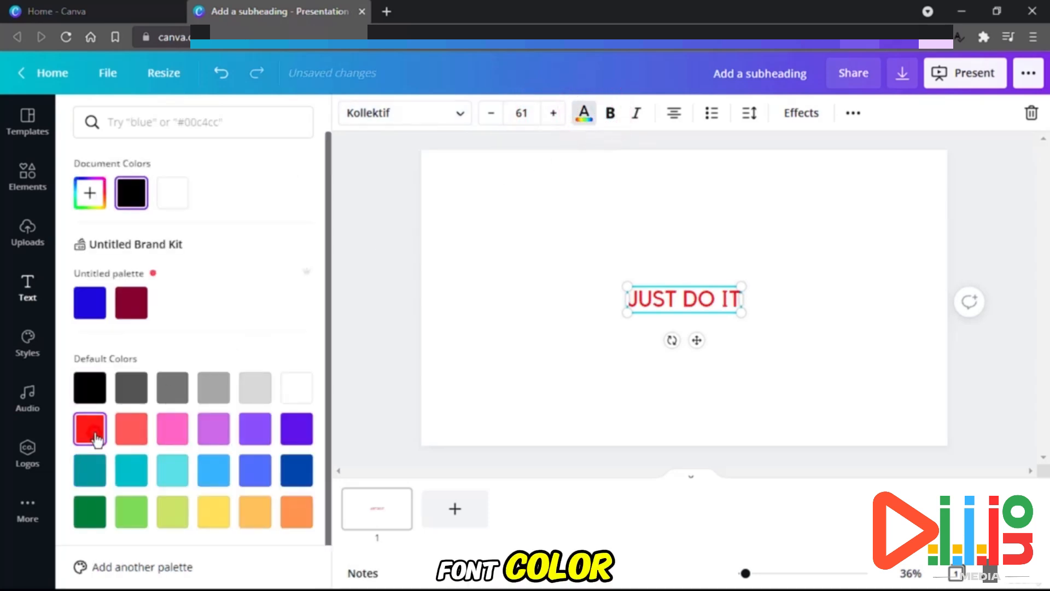
pyautogui.click(89, 302)
pyautogui.click(132, 192)
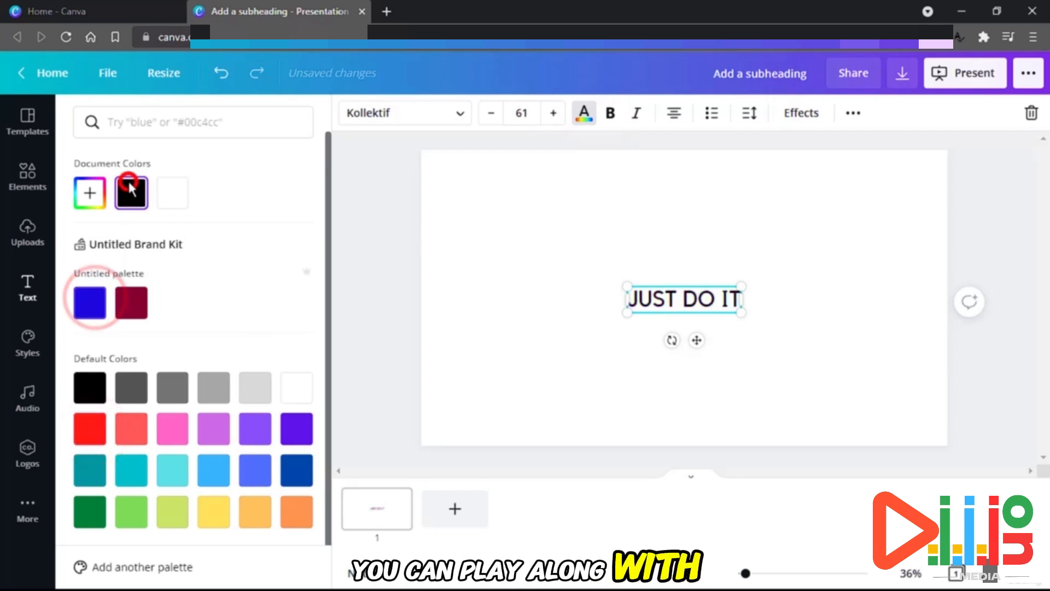
# Make the "JUST DO IT" text bold and italic, and align it left.
pyautogui.click(612, 115)
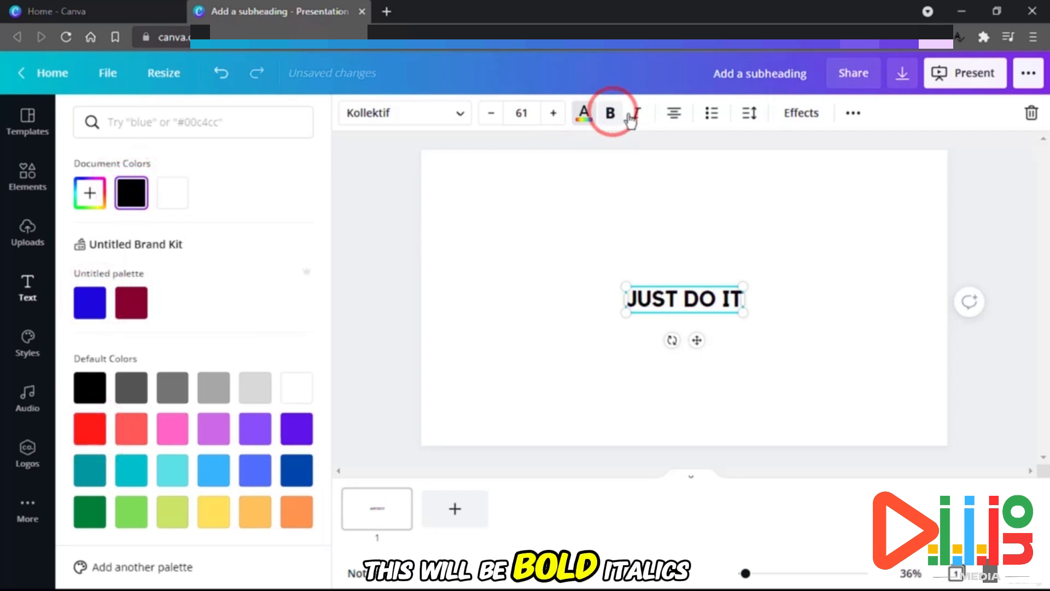
pyautogui.click(636, 115)
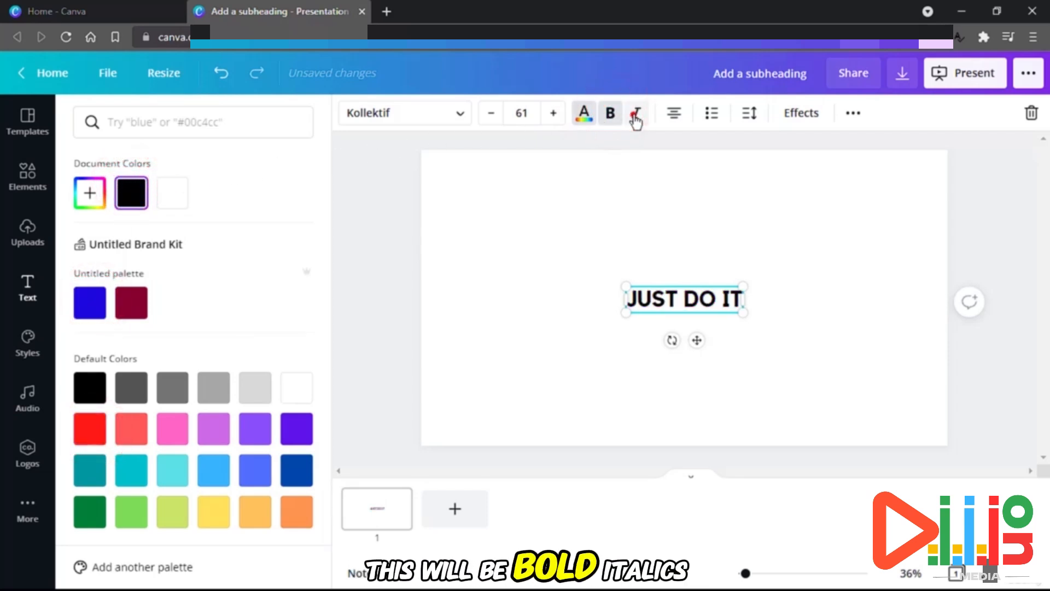
pyautogui.click(675, 115)
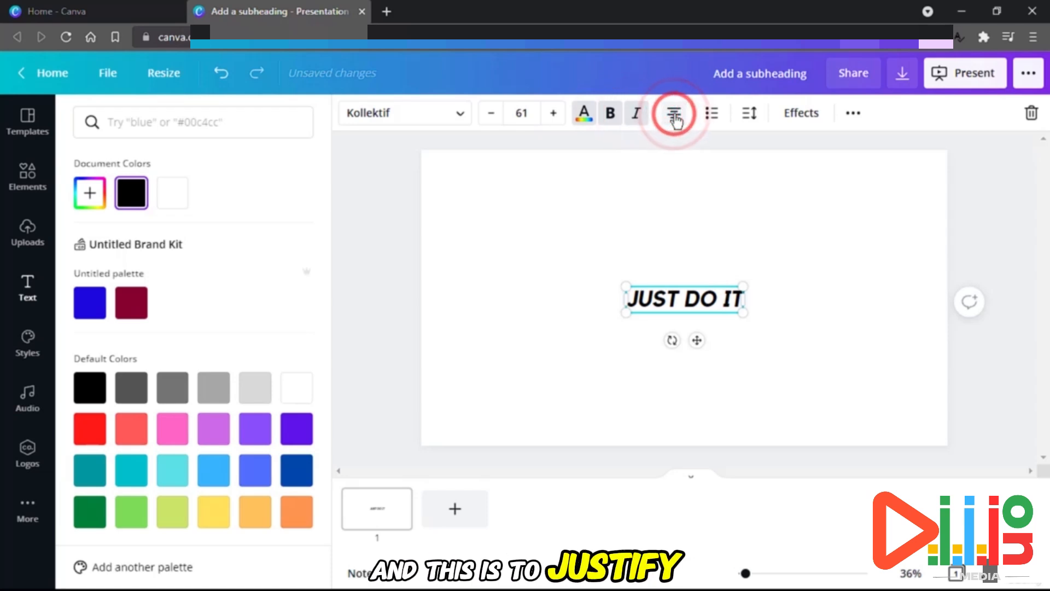
pyautogui.click(675, 114)
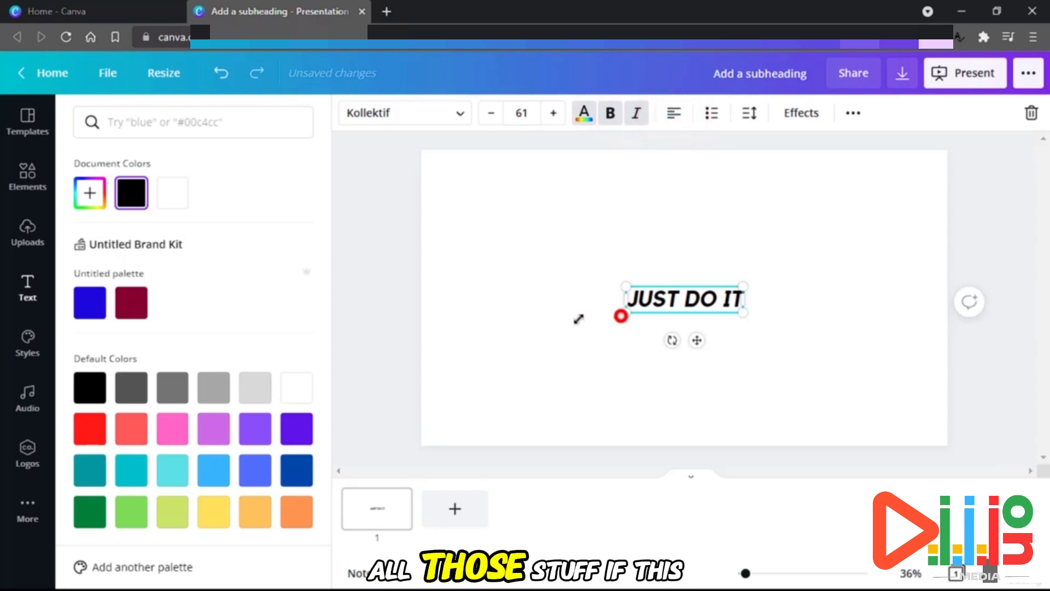
# Enlarge the "JUST DO IT" text box until its font size is 188.
pyautogui.moveTo(579, 319); pyautogui.dragTo(554, 343)
pyautogui.moveTo(749, 339); pyautogui.dragTo(876, 326)
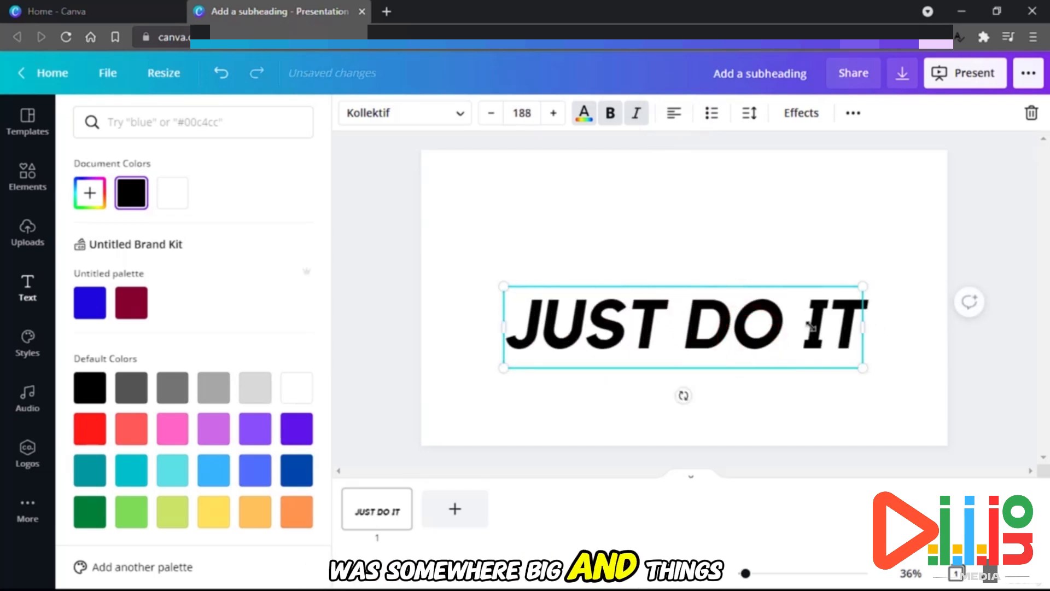
# Break the text into two lines, "JUST" above "DO IT", and move the text box up so it fits within the page.
pyautogui.click(698, 327)
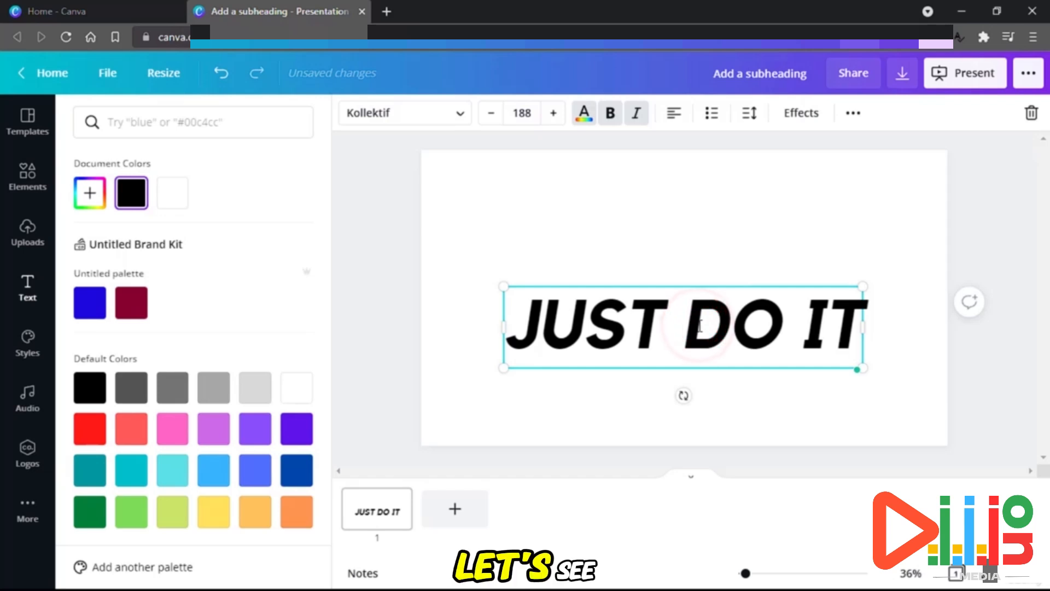
pyautogui.press('Return')
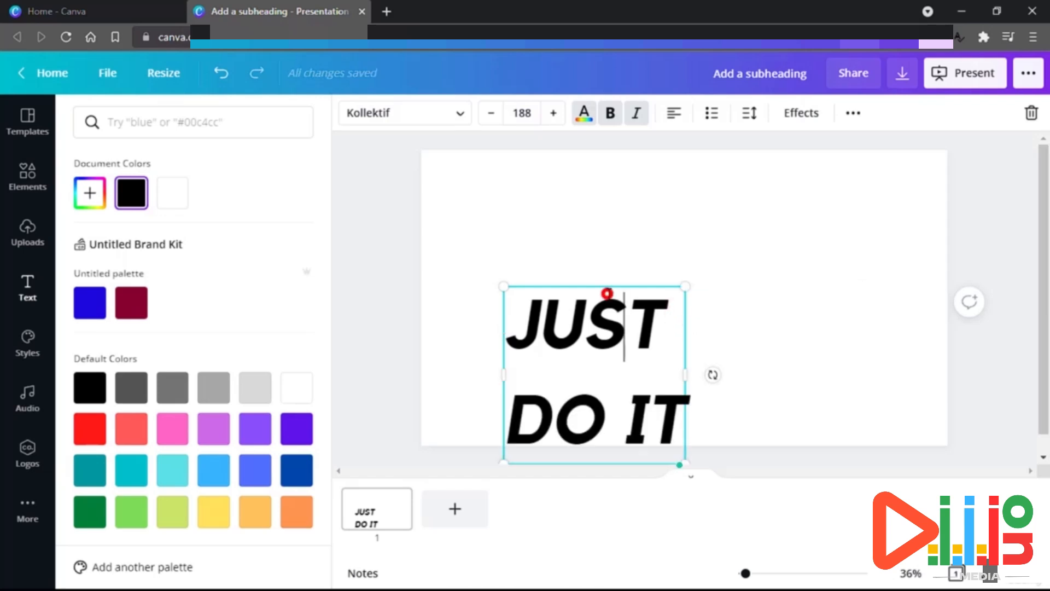
pyautogui.moveTo(608, 293); pyautogui.dragTo(643, 201)
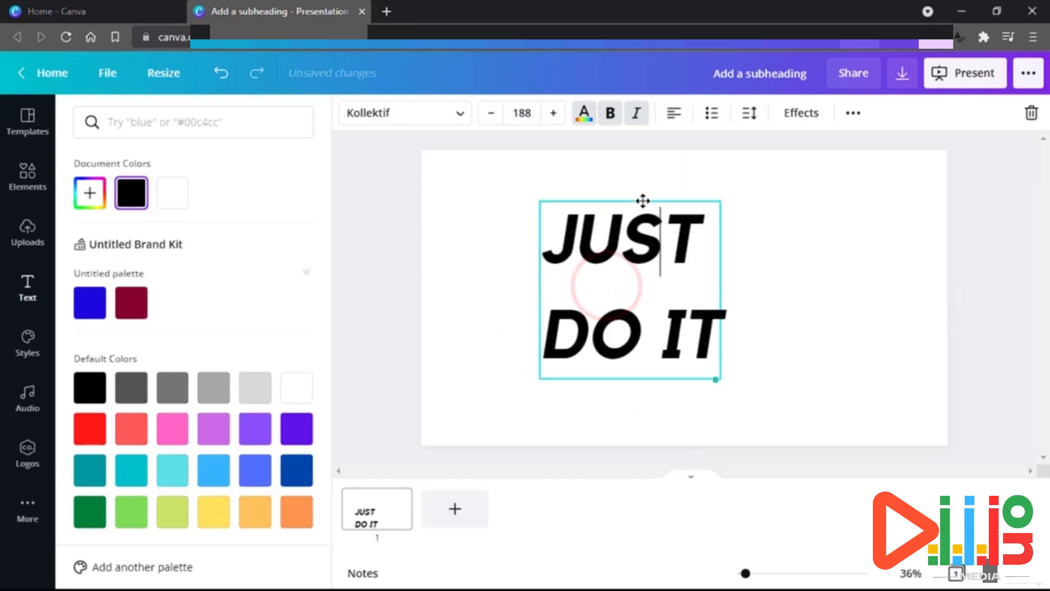
# Right-align the "JUST" line and widen the text box to a width of about 888.
pyautogui.click(668, 123)
pyautogui.click(668, 123)
pyautogui.click(668, 122)
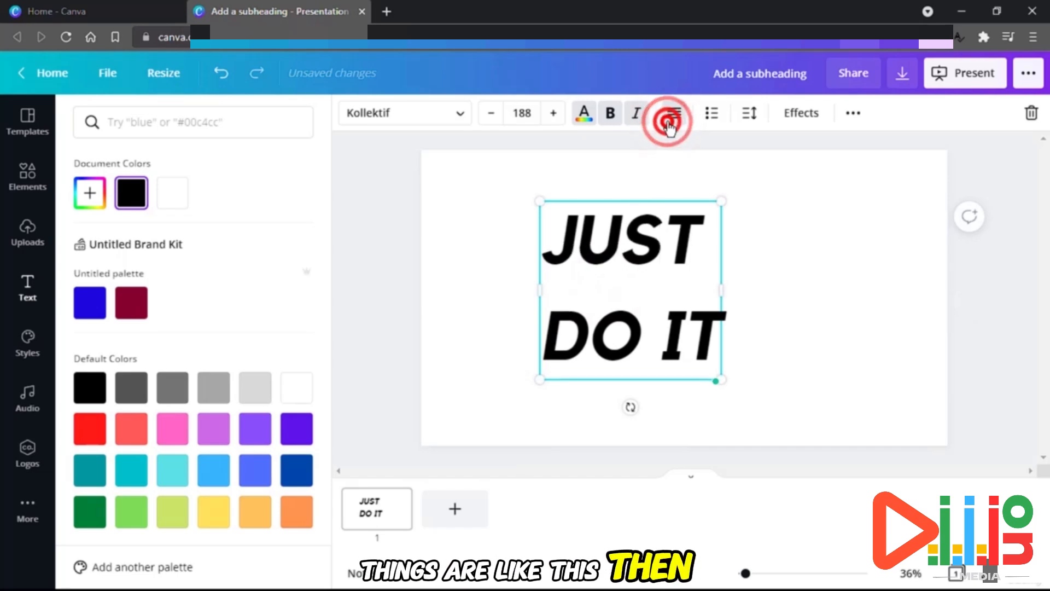
pyautogui.click(668, 123)
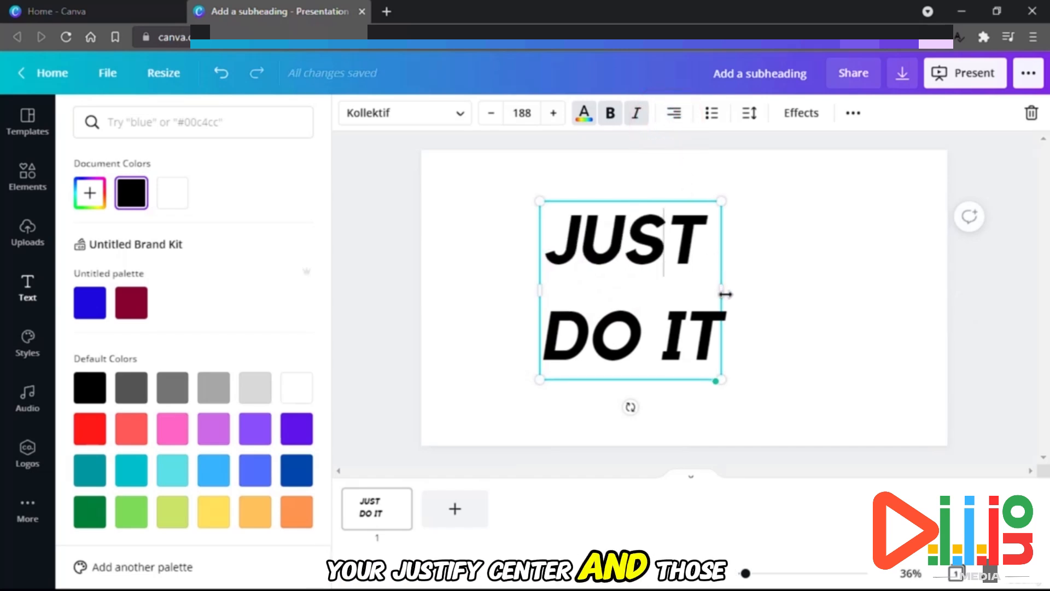
pyautogui.moveTo(726, 294); pyautogui.dragTo(782, 283)
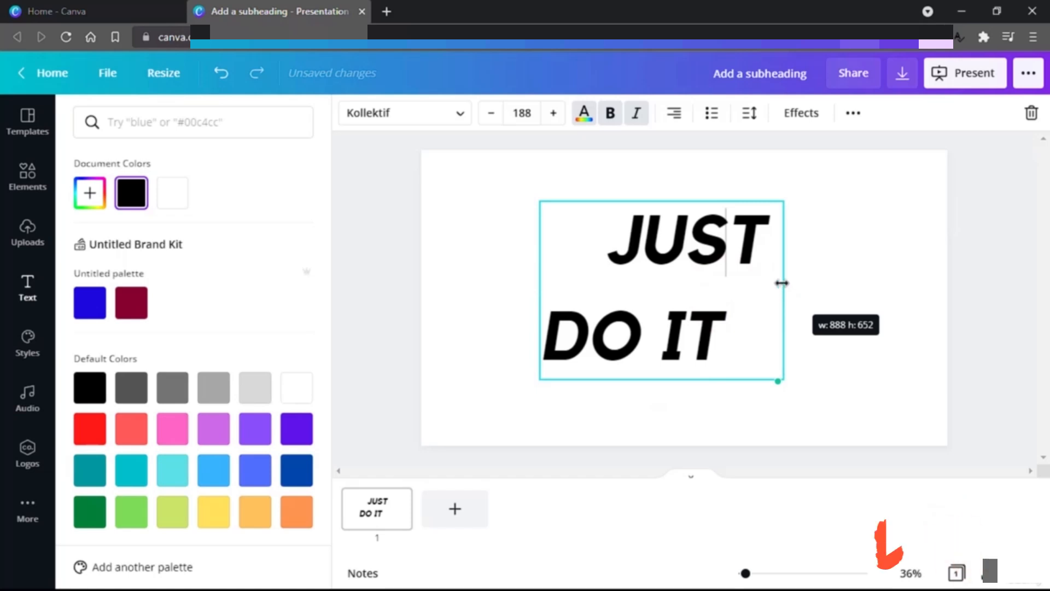
# Cycle the "JUST" line through the left, centre and right alignments, ending on justified.
pyautogui.click(671, 115)
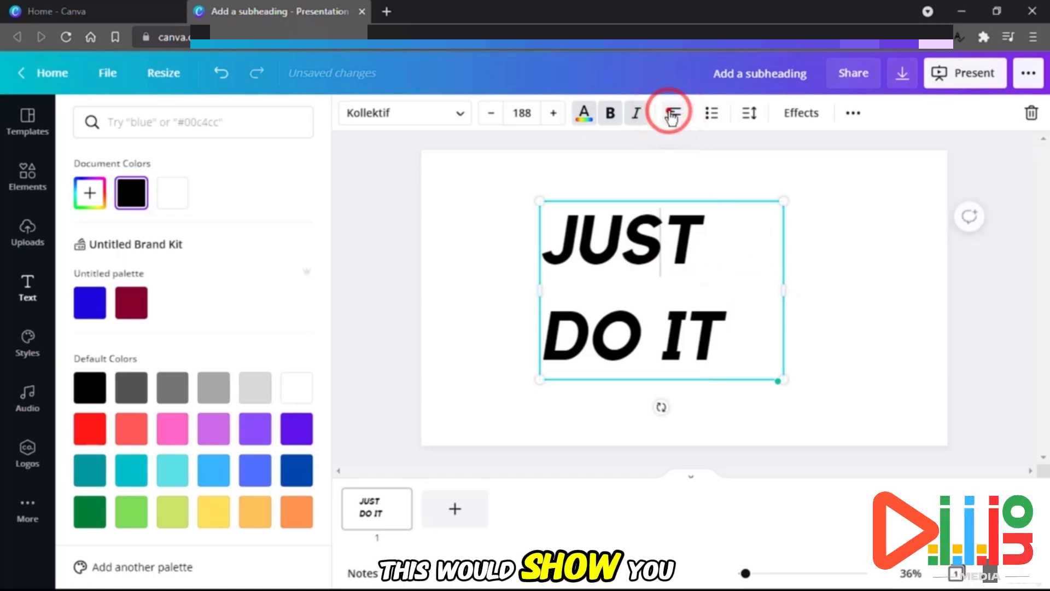
pyautogui.click(671, 116)
pyautogui.click(672, 116)
pyautogui.click(672, 116)
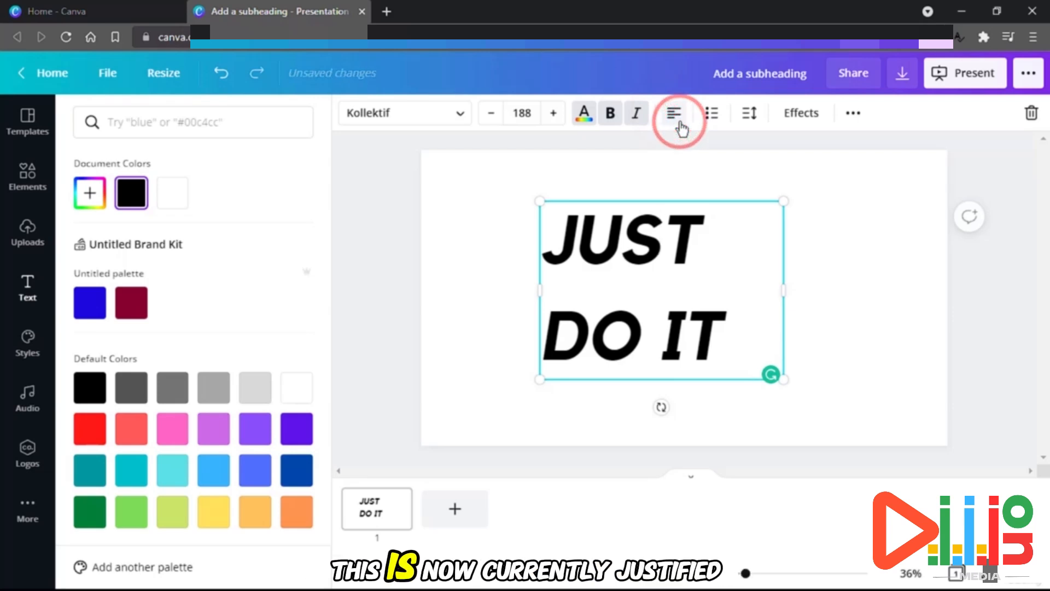
pyautogui.click(681, 125)
pyautogui.click(680, 125)
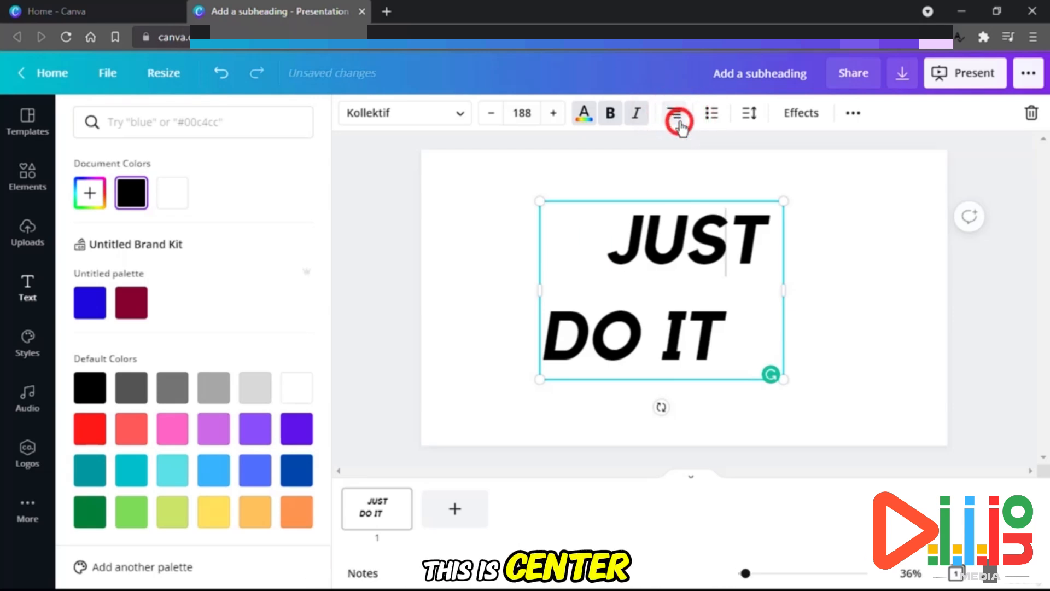
pyautogui.click(680, 125)
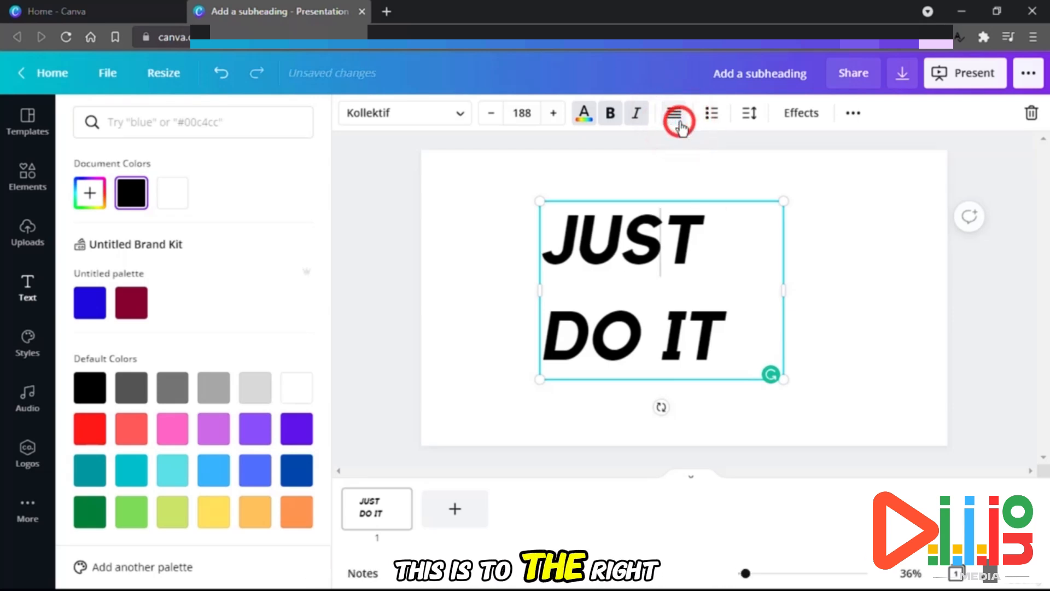
# Try a bulleted and a numbered list on the "JUST" line, and return it to plain justified text.
pyautogui.click(711, 119)
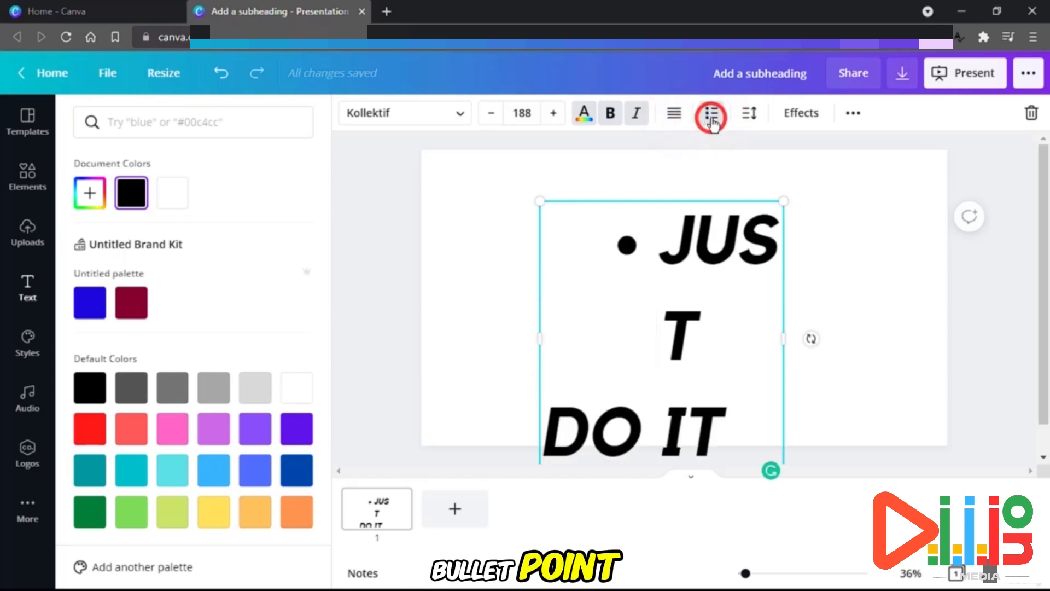
pyautogui.click(712, 121)
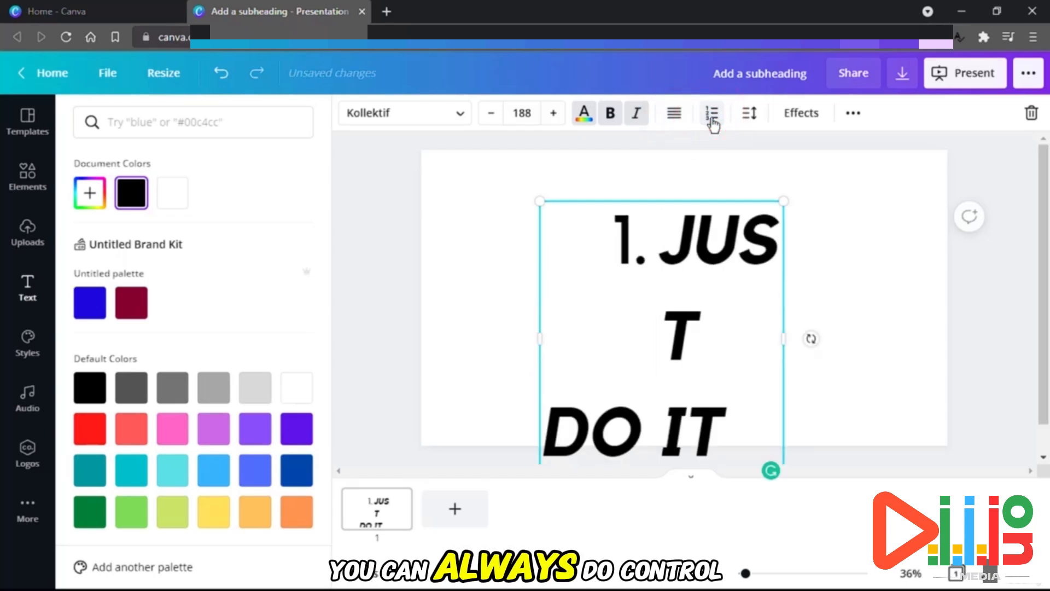
pyautogui.click(712, 121)
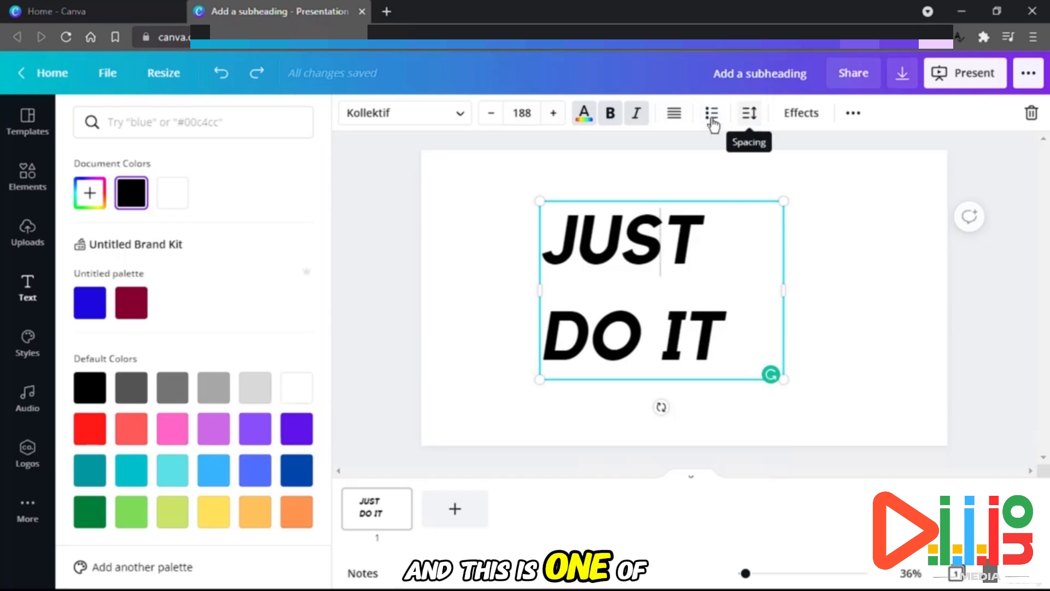
pyautogui.hotkey('ctrl', 'shift', 'r')
pyautogui.click(674, 115)
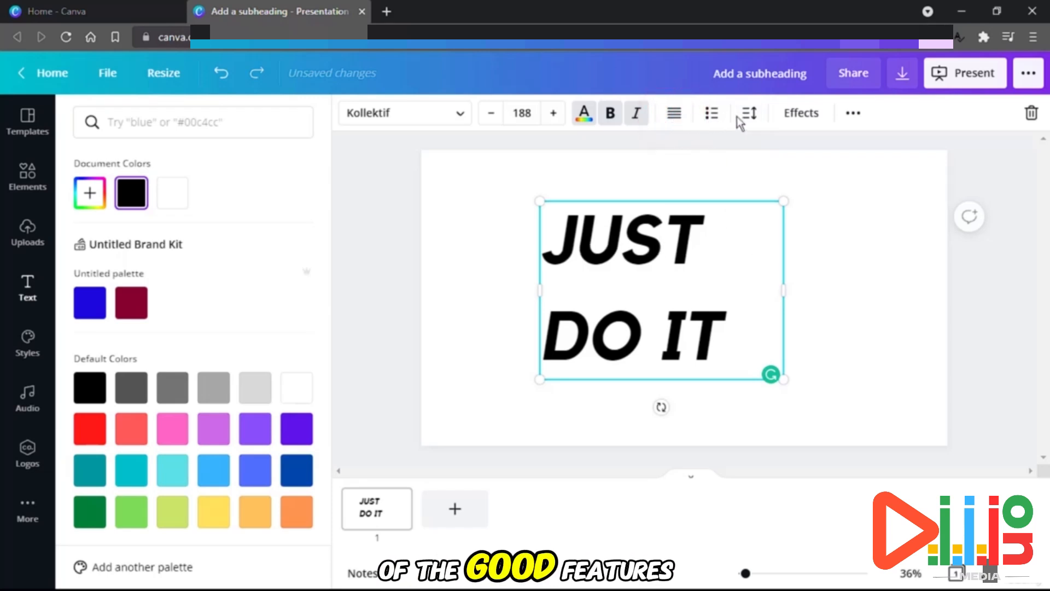
# Set the letter spacing of the "JUST" line to 36 and highlight the word.
pyautogui.click(750, 114)
pyautogui.moveTo(866, 164)
pyautogui.mouseDown()
pyautogui.moveTo(883, 167)
pyautogui.moveTo(862, 171)
pyautogui.mouseUp()
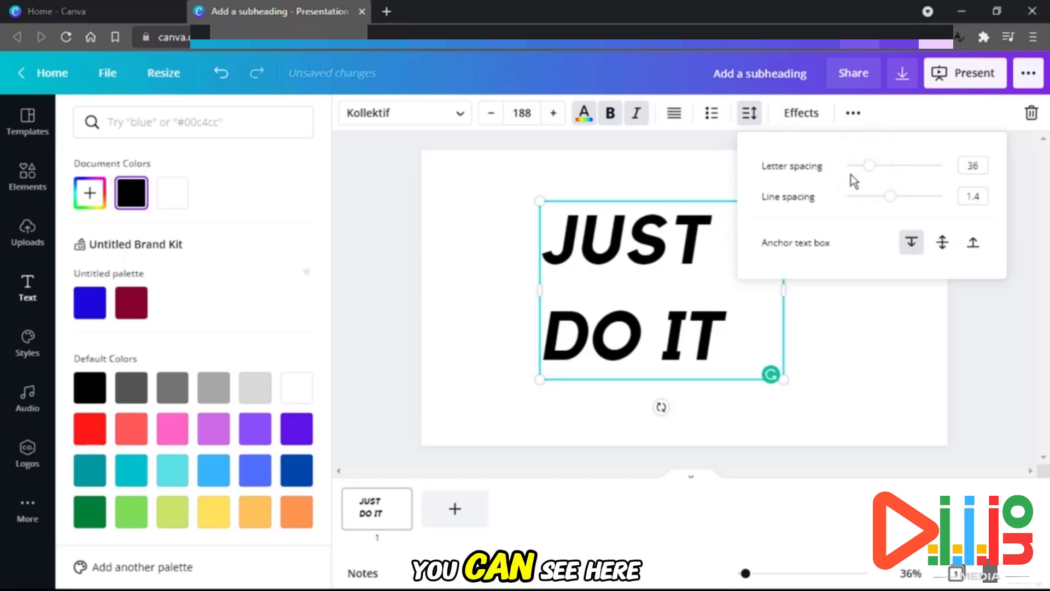
pyautogui.click(631, 251)
pyautogui.doubleClick(630, 251)
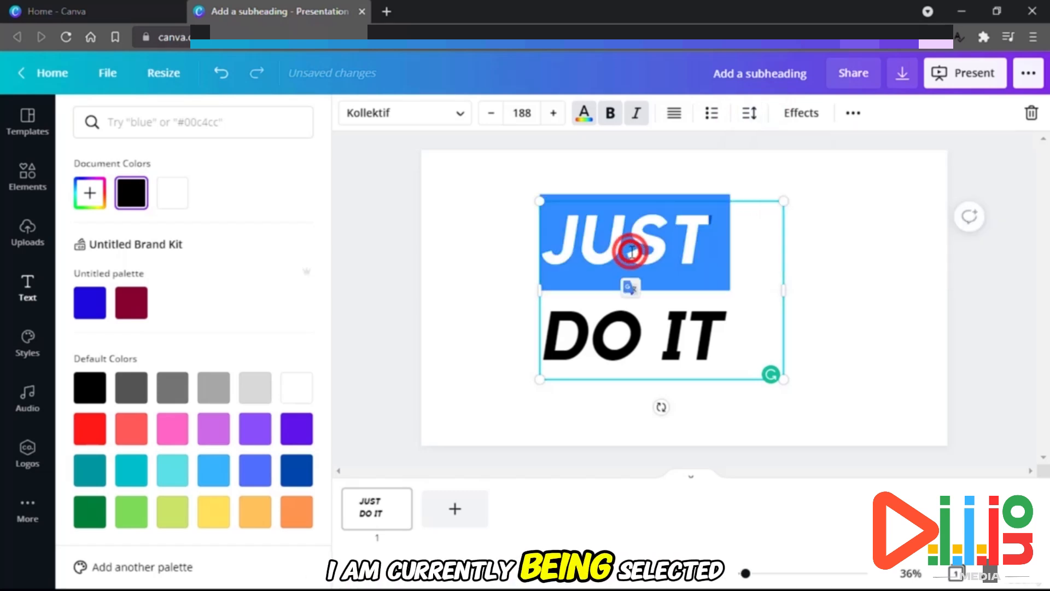
pyautogui.click(659, 208)
# Set the "JUST" line's letter spacing to 181 and line spacing to 2.09, keeping the text box anchored at its top.
pyautogui.click(751, 114)
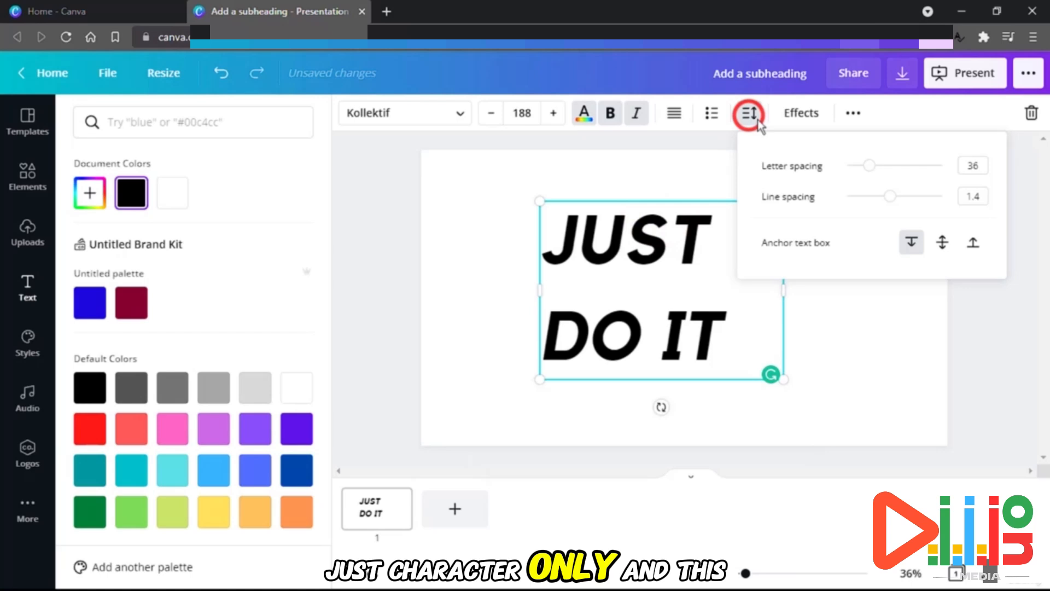
pyautogui.click(868, 165)
pyautogui.moveTo(869, 167); pyautogui.dragTo(925, 201)
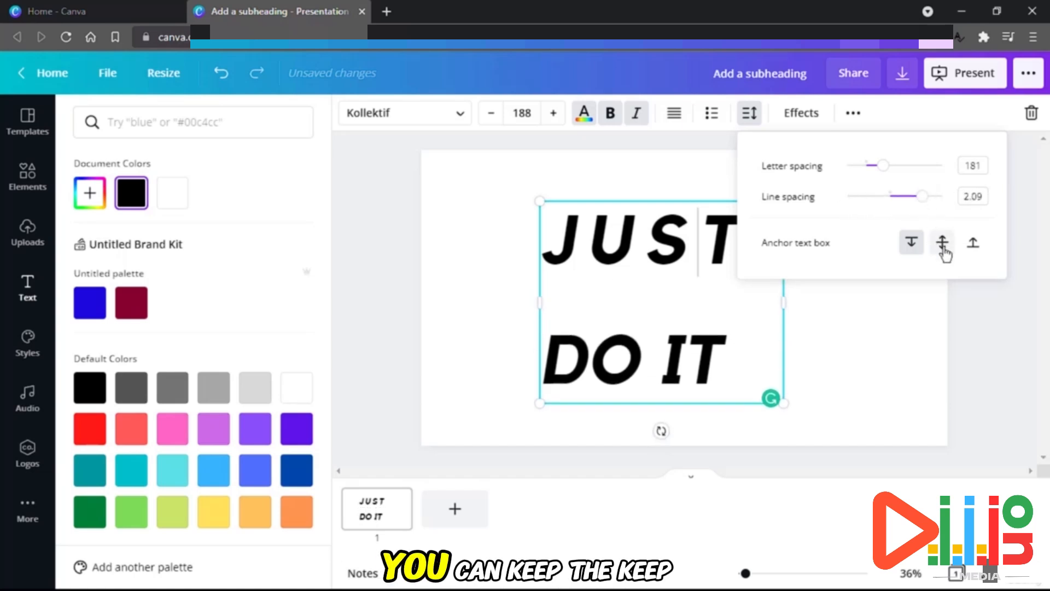
pyautogui.click(973, 244)
pyautogui.click(910, 243)
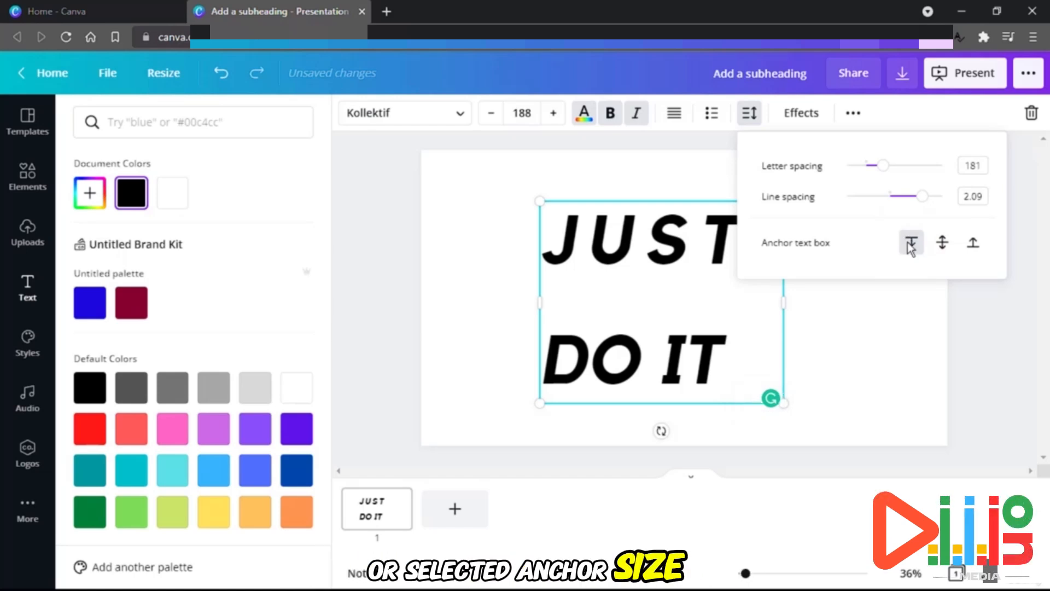
# Apply the Splice effect to the text with thickness 58 and offset 53.
pyautogui.click(796, 117)
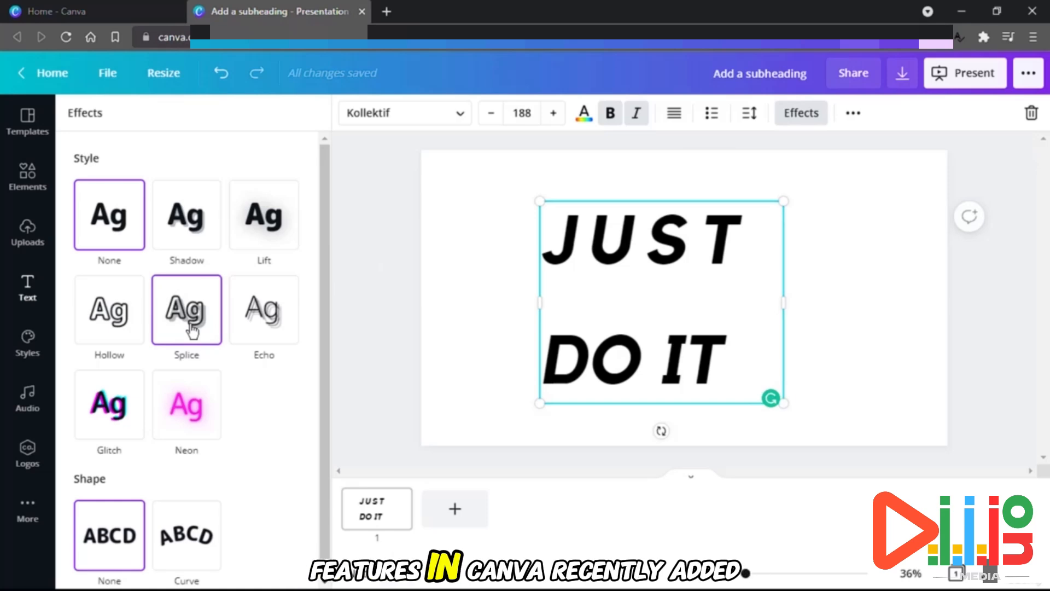
pyautogui.click(192, 328)
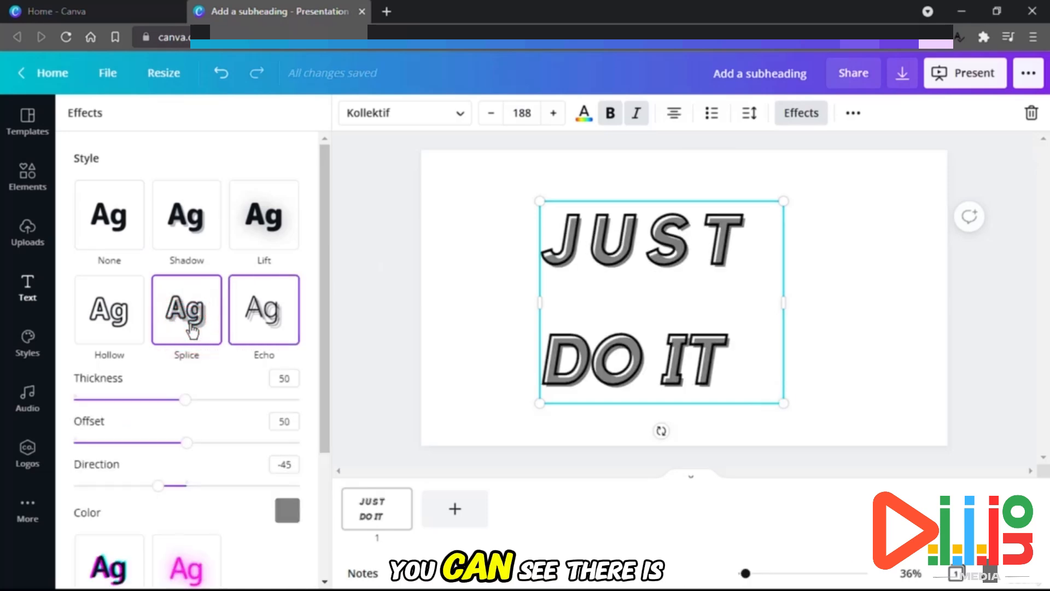
pyautogui.moveTo(184, 404); pyautogui.dragTo(204, 400)
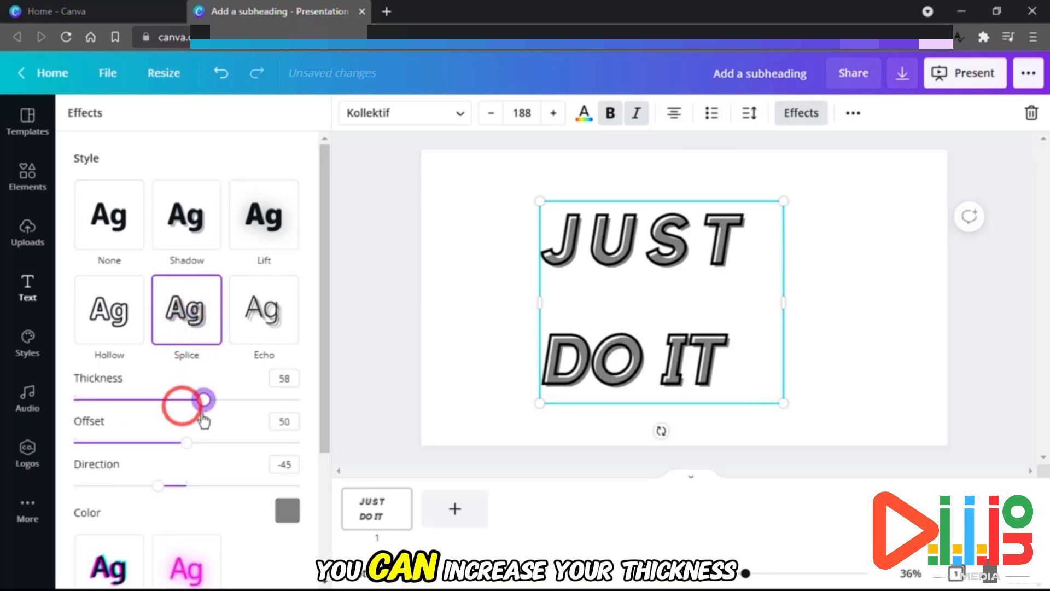
pyautogui.moveTo(180, 442); pyautogui.dragTo(196, 444)
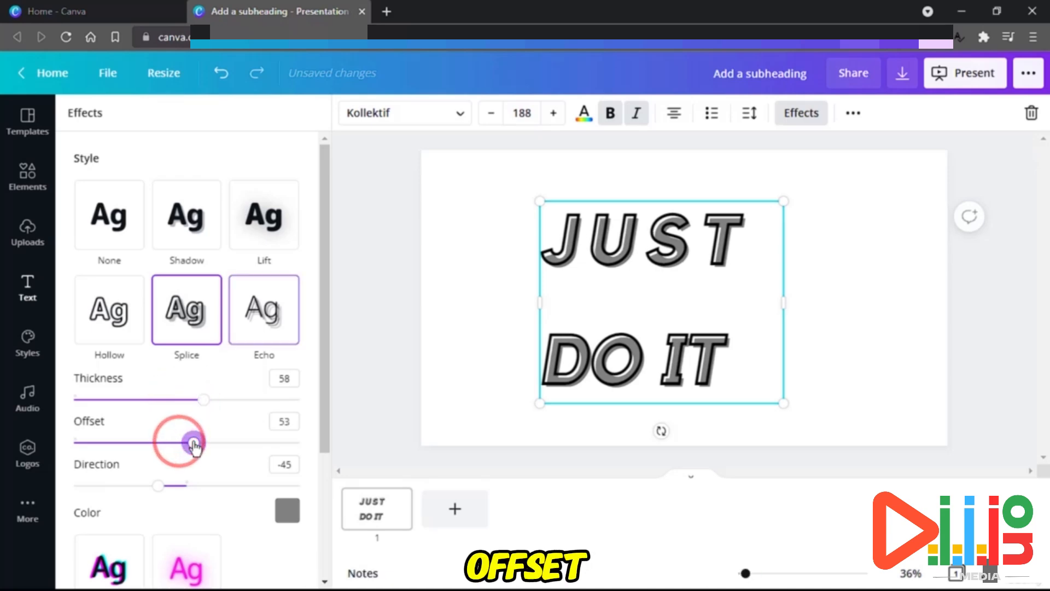
# Try the Neon effect and the Splice effect with the Curve shape on the text, and undo these changes.
pyautogui.scroll(-3, 160, 439)
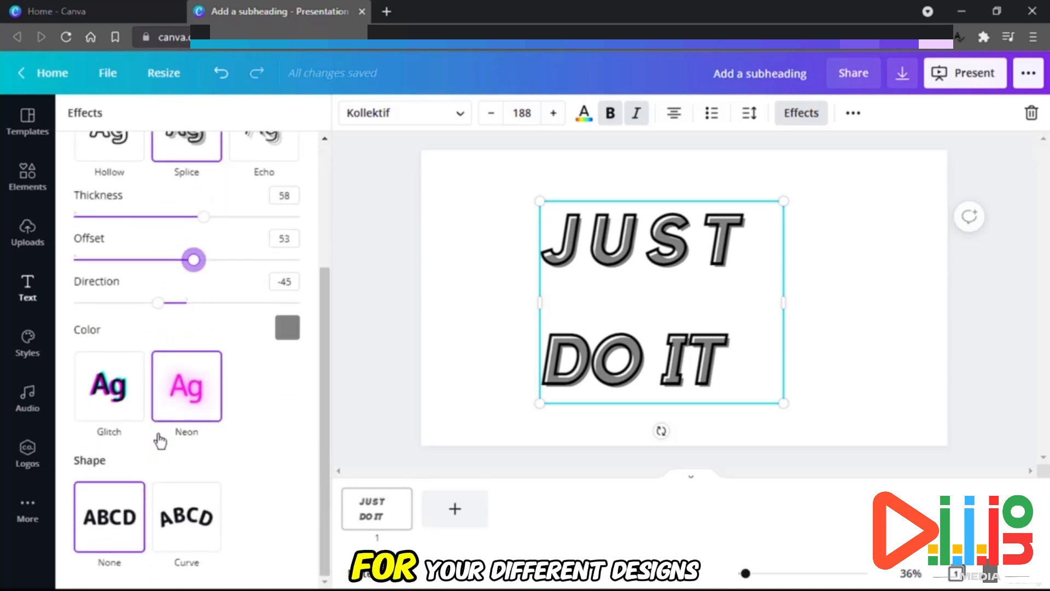
pyautogui.click(186, 393)
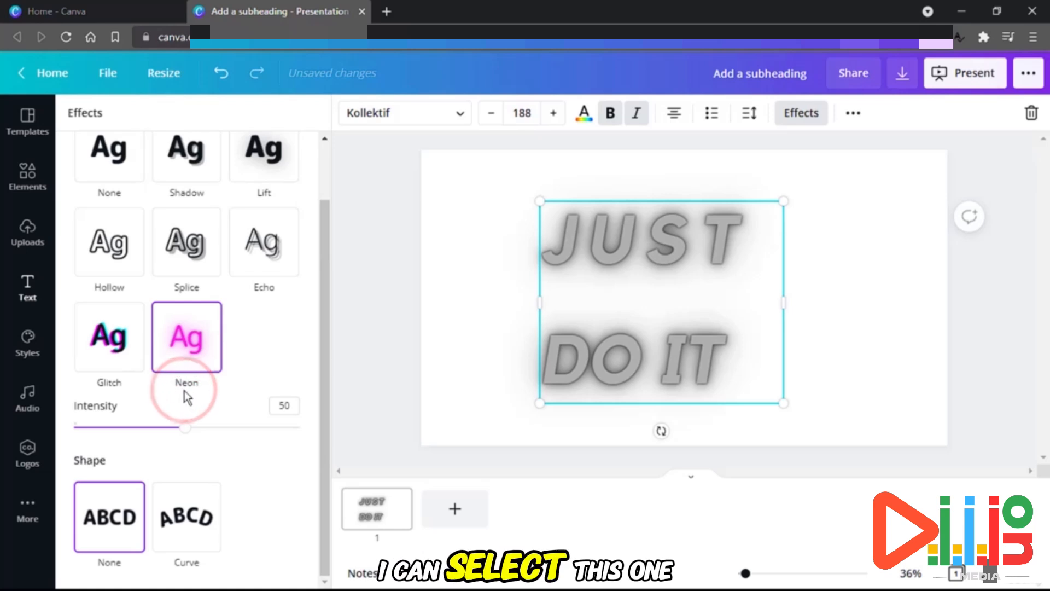
pyautogui.click(204, 524)
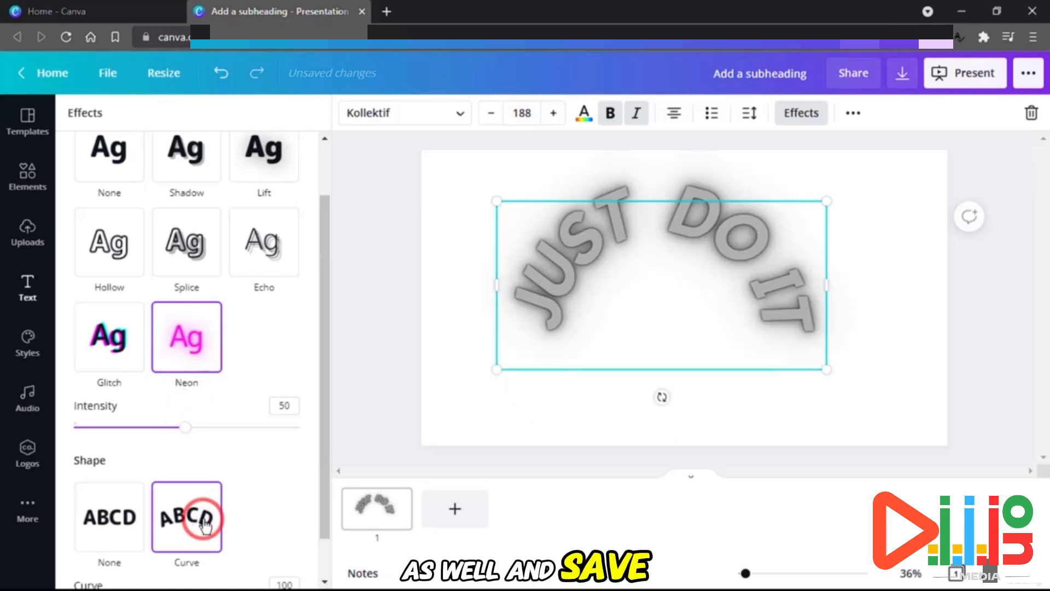
pyautogui.scroll(2, 182, 351)
pyautogui.click(179, 330)
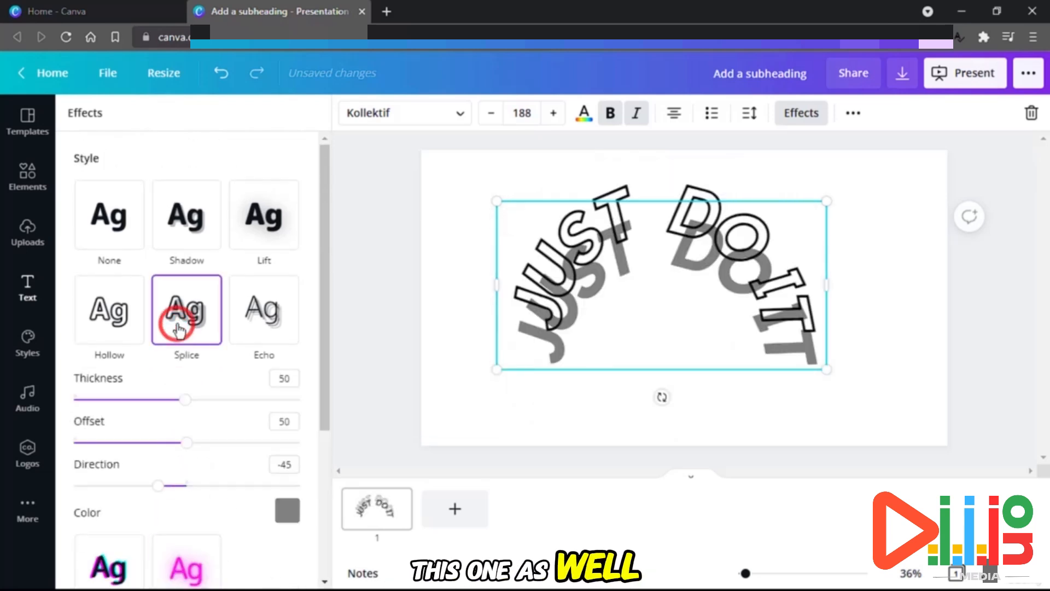
pyautogui.scroll(-3, 188, 415)
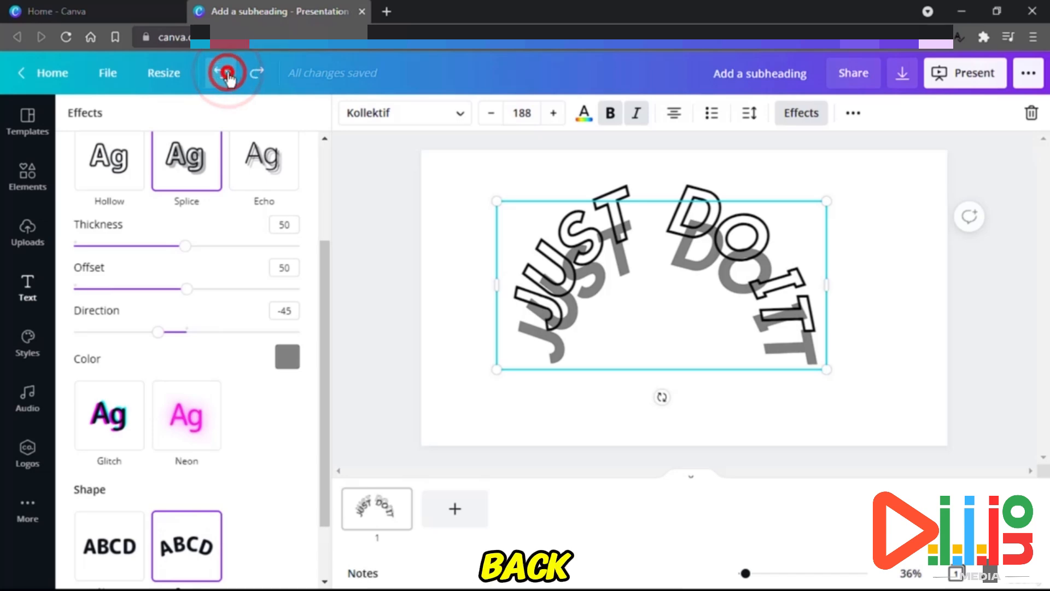
pyautogui.click(227, 79)
pyautogui.click(227, 78)
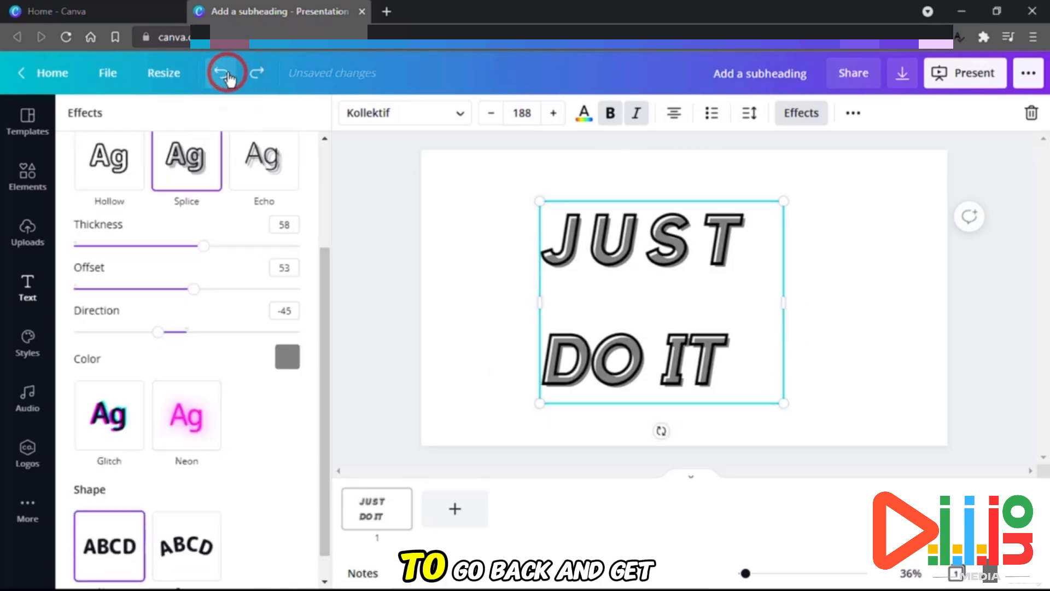
# Underline the "JUST DO IT" text and remove the underline again.
pyautogui.click(862, 123)
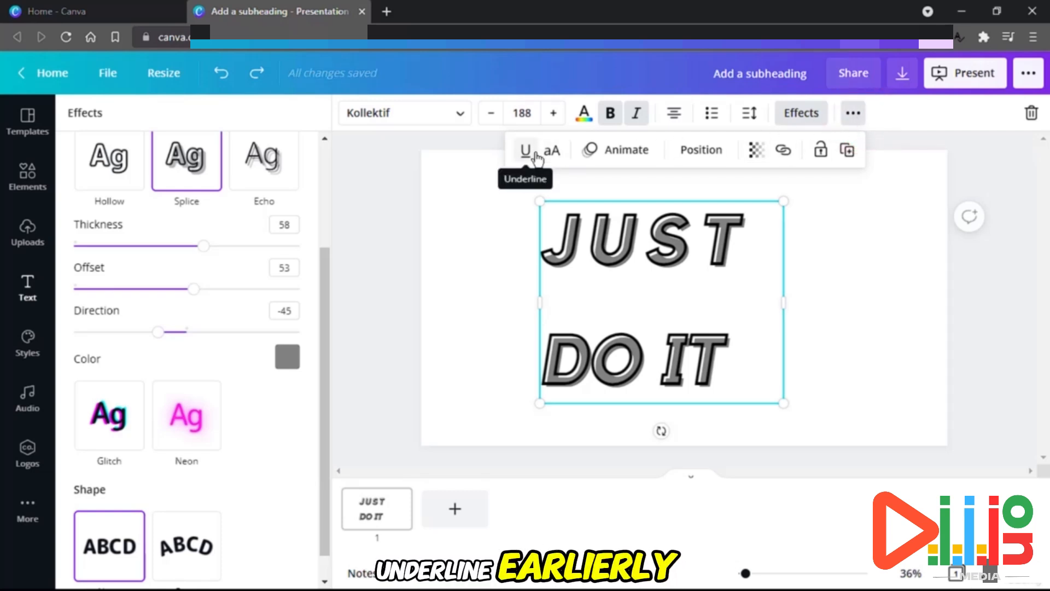
pyautogui.click(526, 155)
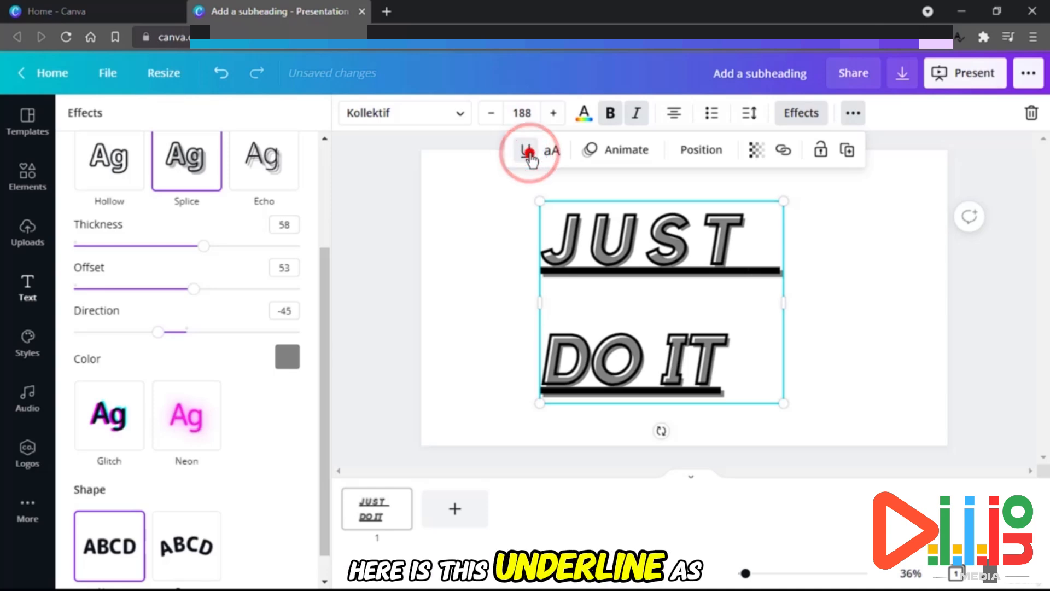
pyautogui.click(526, 154)
# Try the Uppercase option on the whole text box and on its "DO IT" line.
pyautogui.click(549, 154)
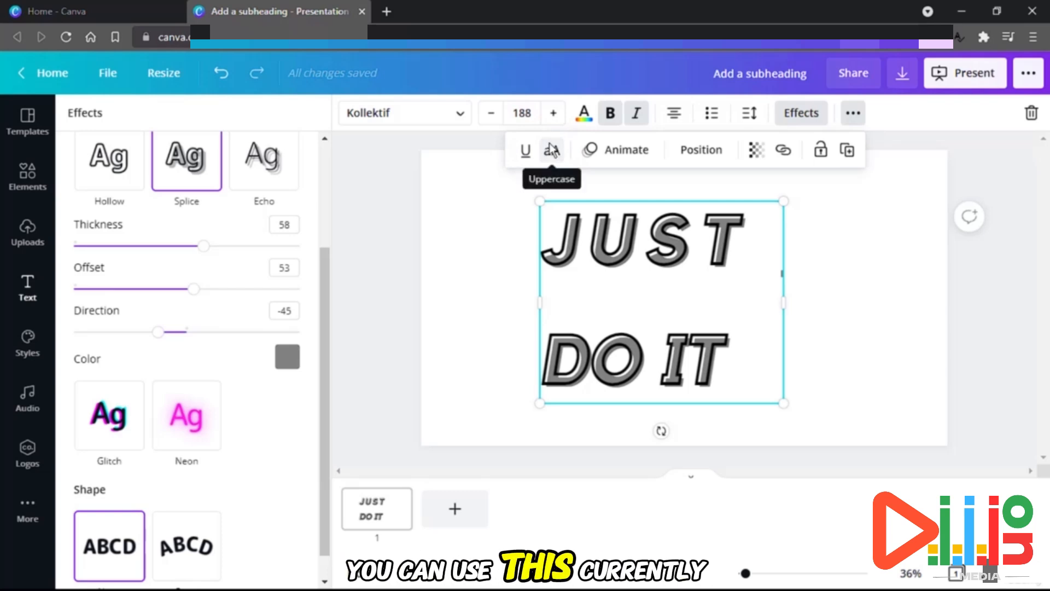
pyautogui.click(583, 237)
pyautogui.moveTo(556, 239); pyautogui.dragTo(737, 365)
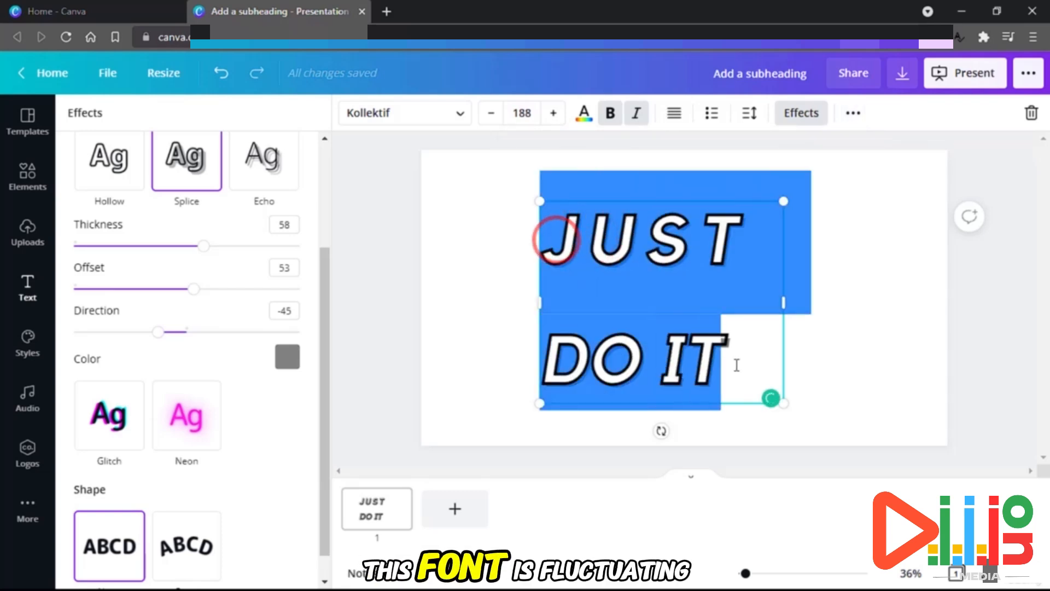
pyautogui.click(712, 368)
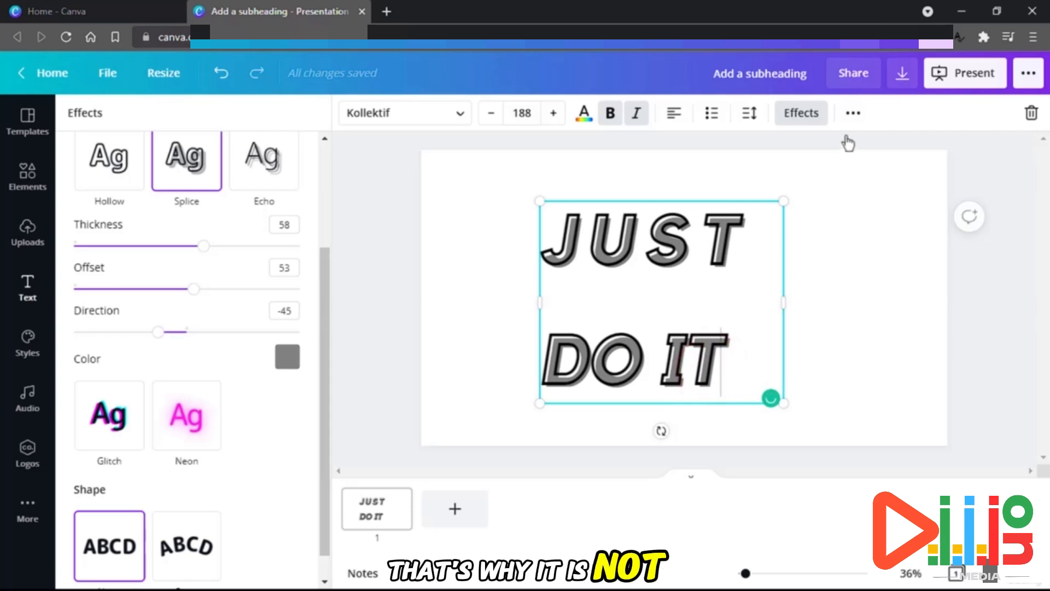
pyautogui.click(854, 112)
pyautogui.click(548, 151)
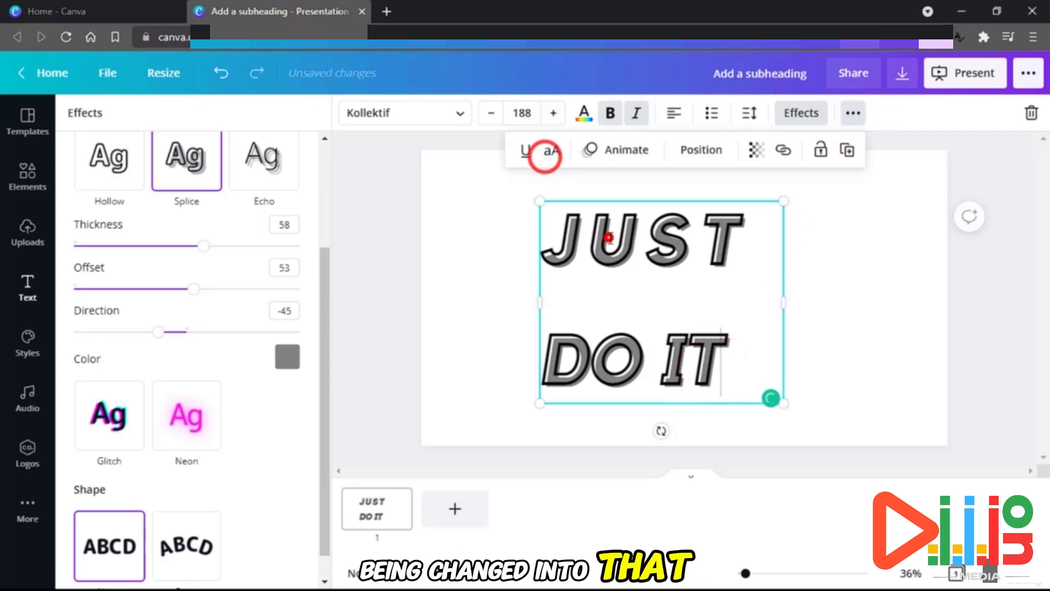
# Select the word "JUST" and turn on Uppercase for it.
pyautogui.click(608, 236)
pyautogui.doubleClick(607, 237)
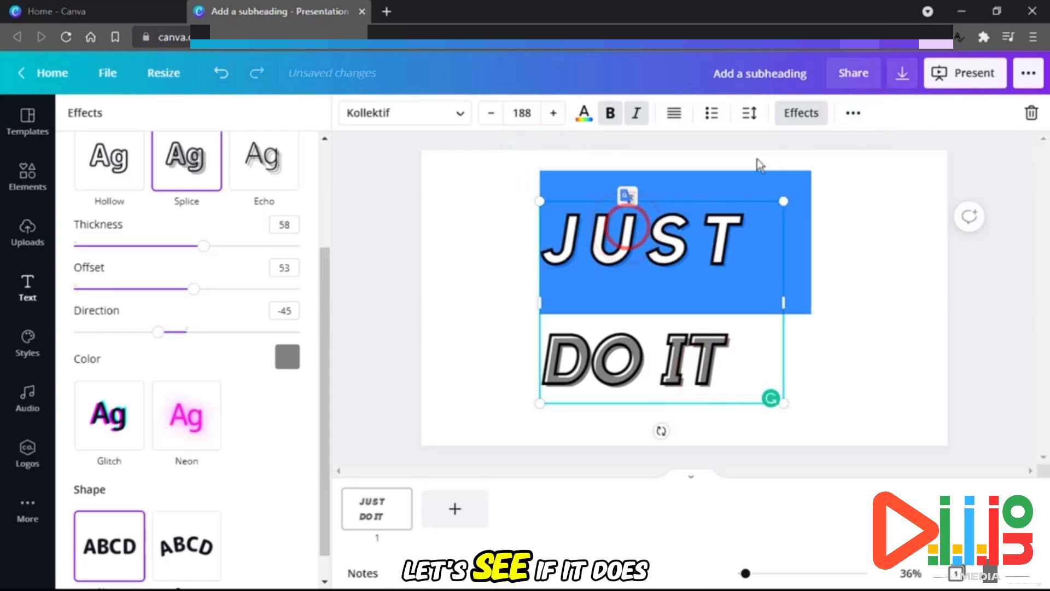
pyautogui.click(843, 113)
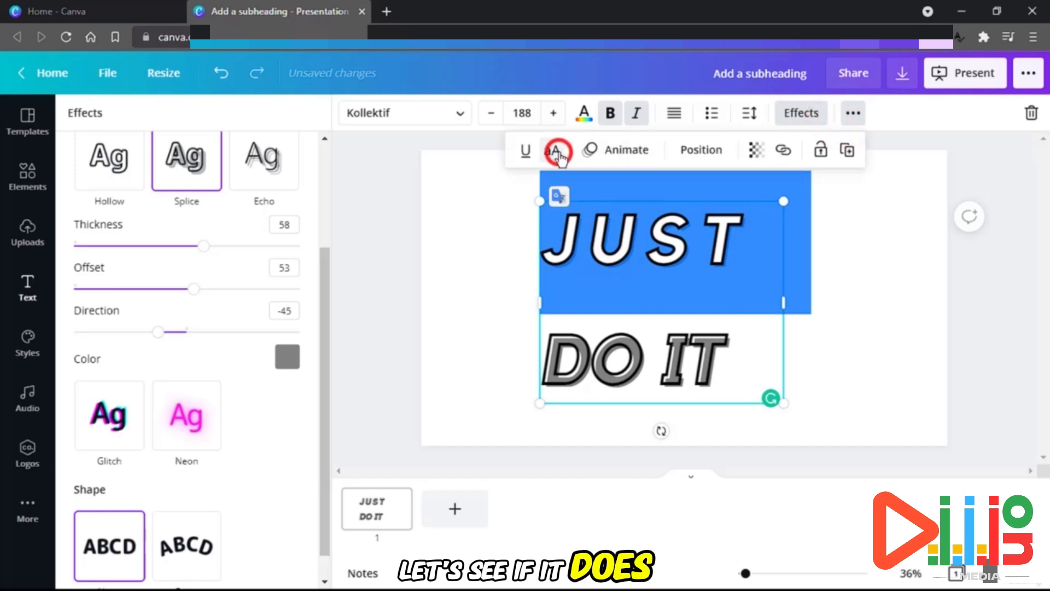
pyautogui.click(557, 152)
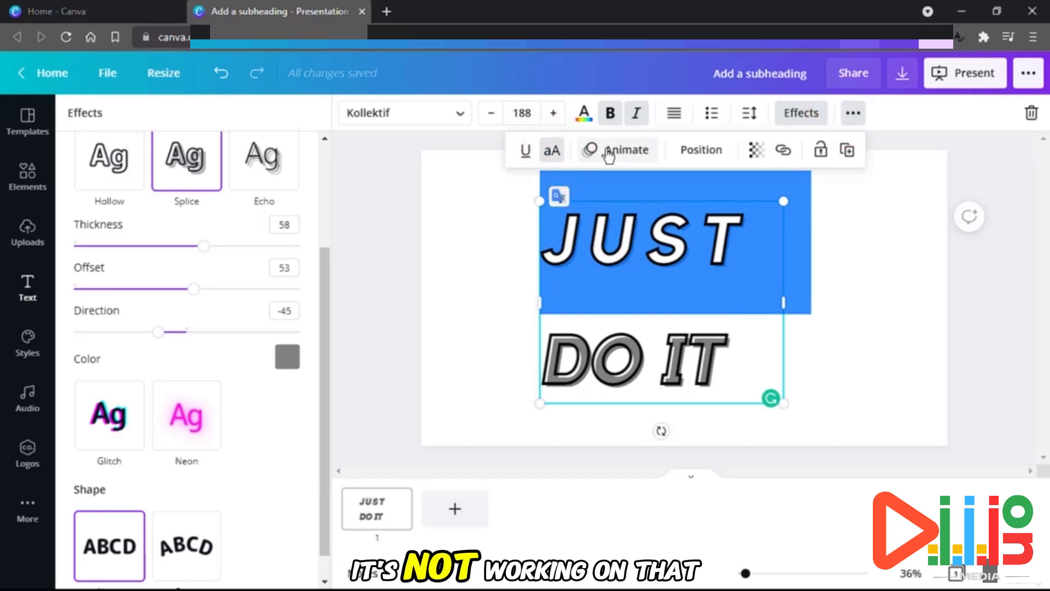
# Preview the Bounce text animation and apply the Block animation to the "JUST DO IT" text box.
pyautogui.click(609, 155)
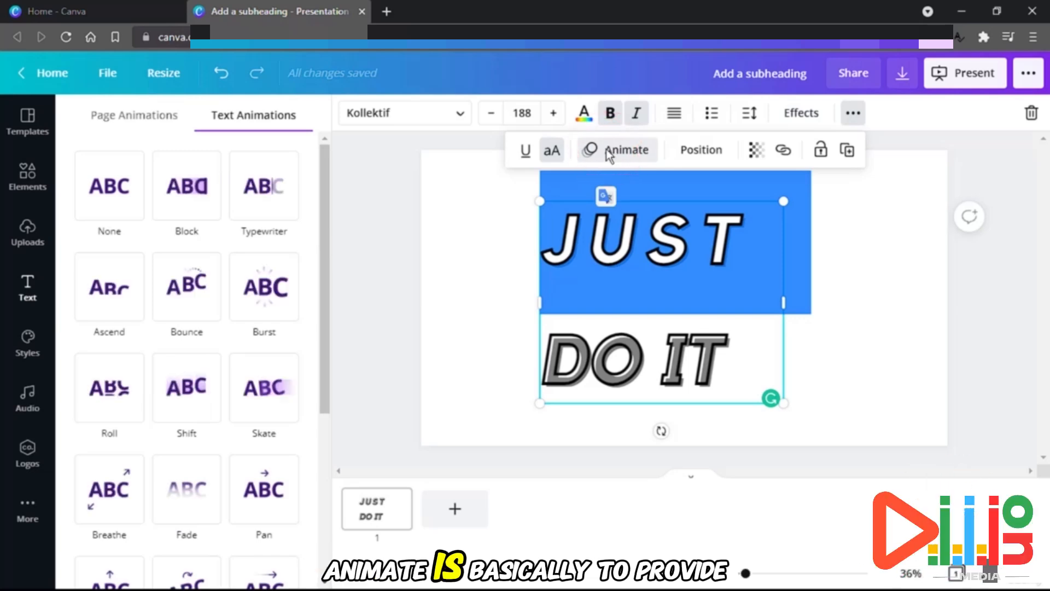
pyautogui.click(187, 208)
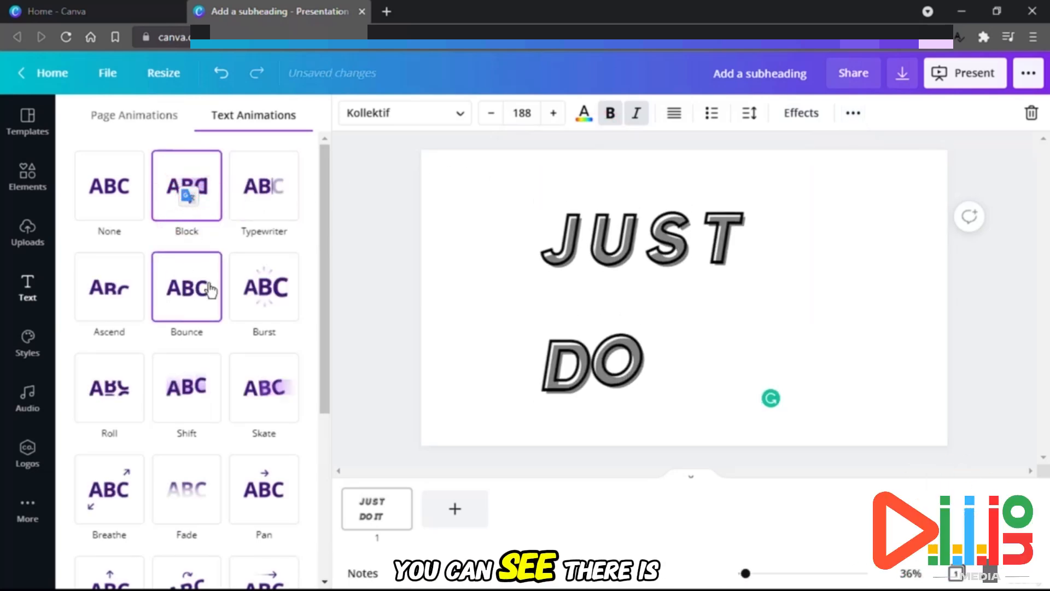
pyautogui.click(210, 288)
pyautogui.click(197, 210)
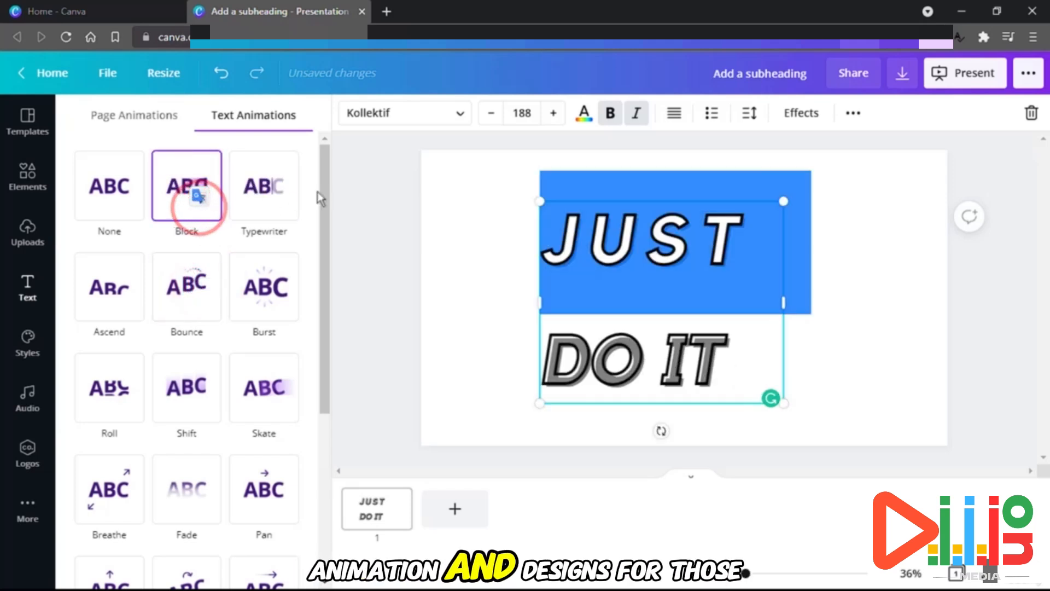
pyautogui.click(854, 114)
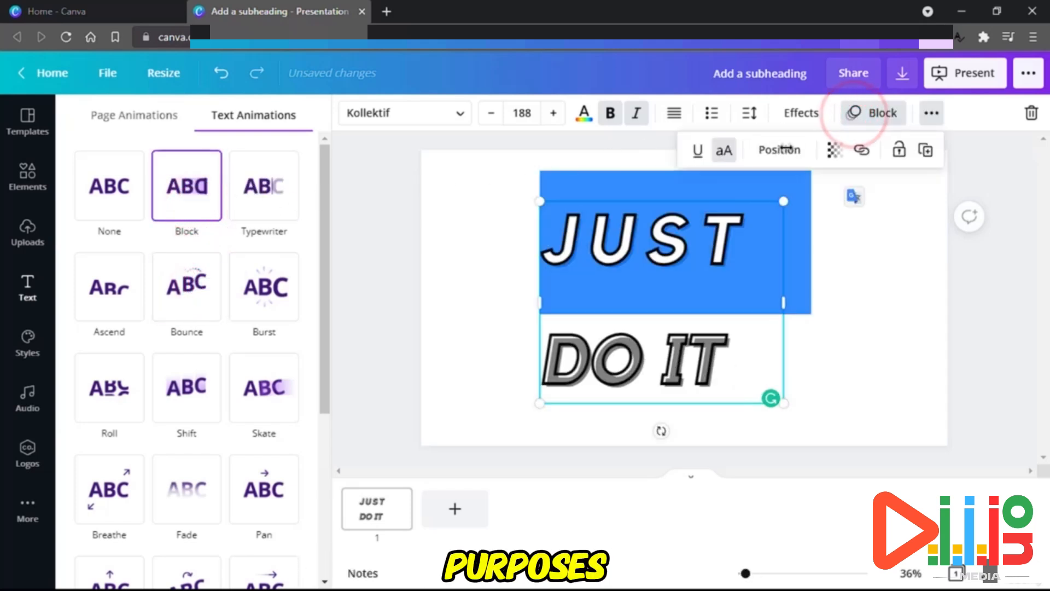
pyautogui.click(886, 284)
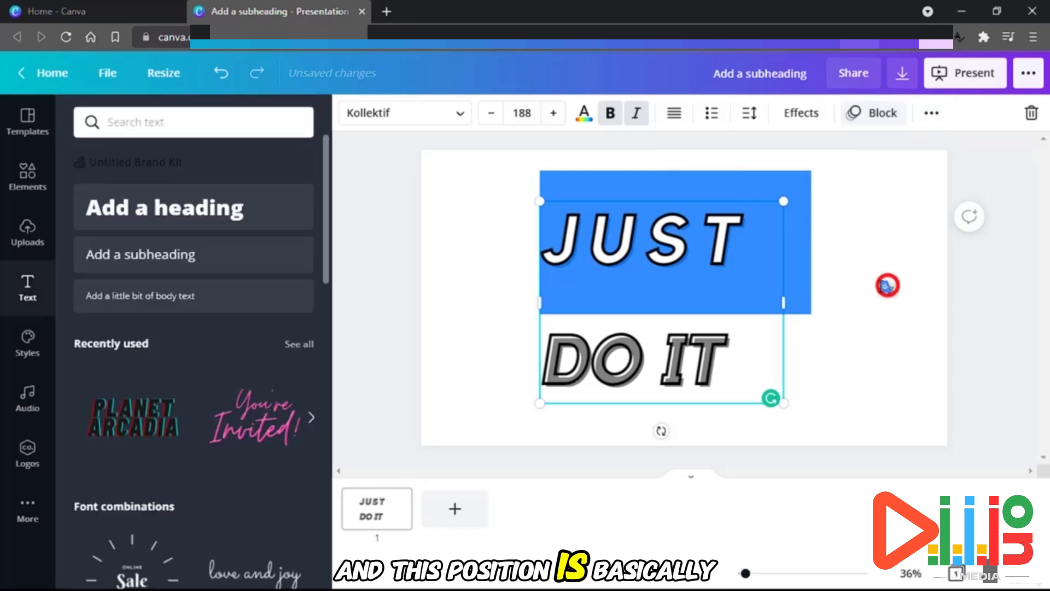
pyautogui.click(431, 306)
# Select the "JUST DO IT" text box, review its Position options for aligning to the page, and close them.
pyautogui.click(742, 275)
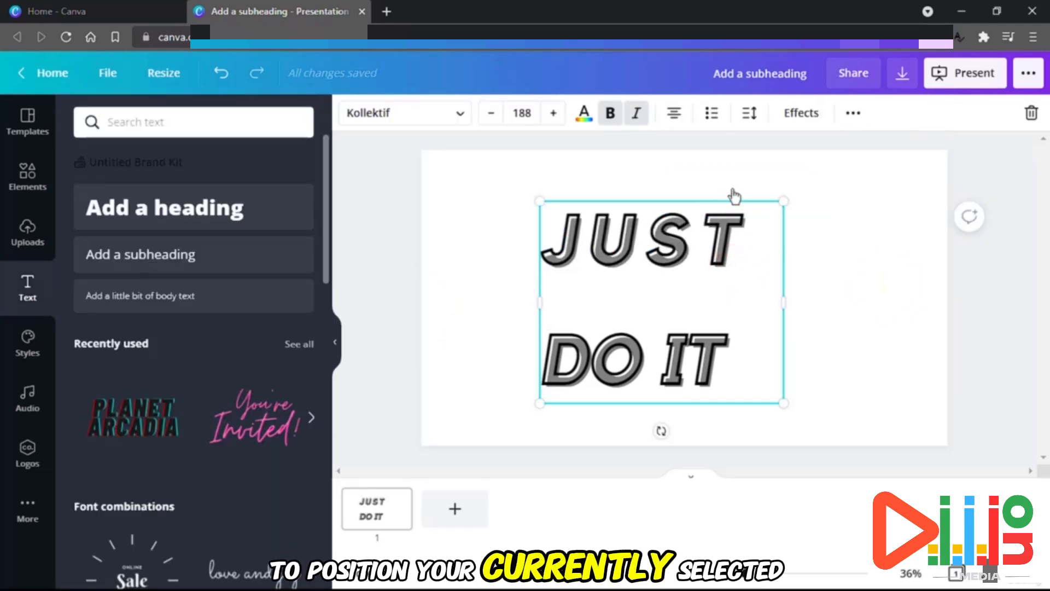
pyautogui.click(852, 115)
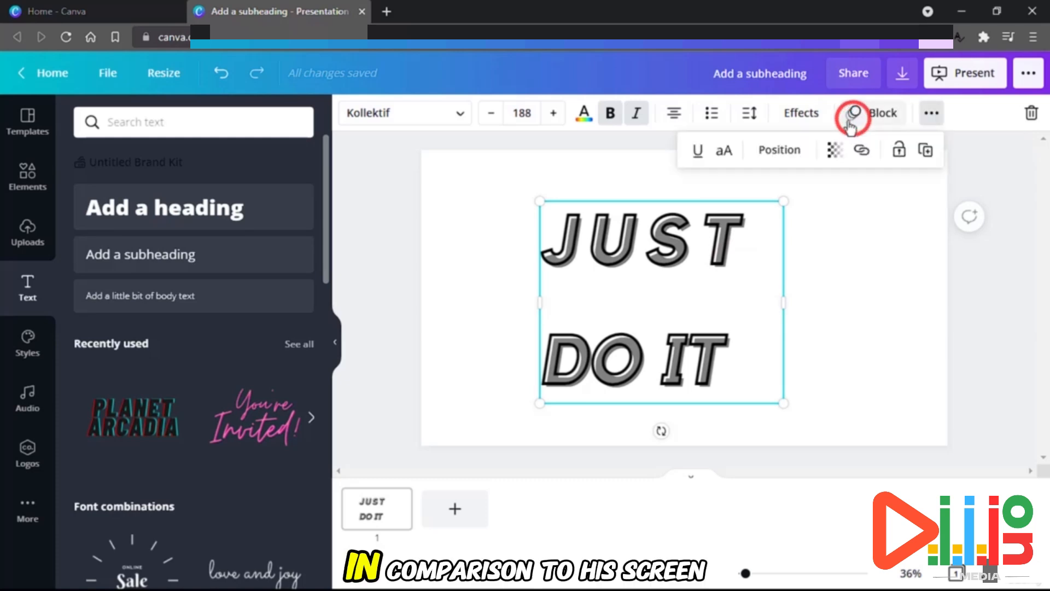
pyautogui.click(777, 154)
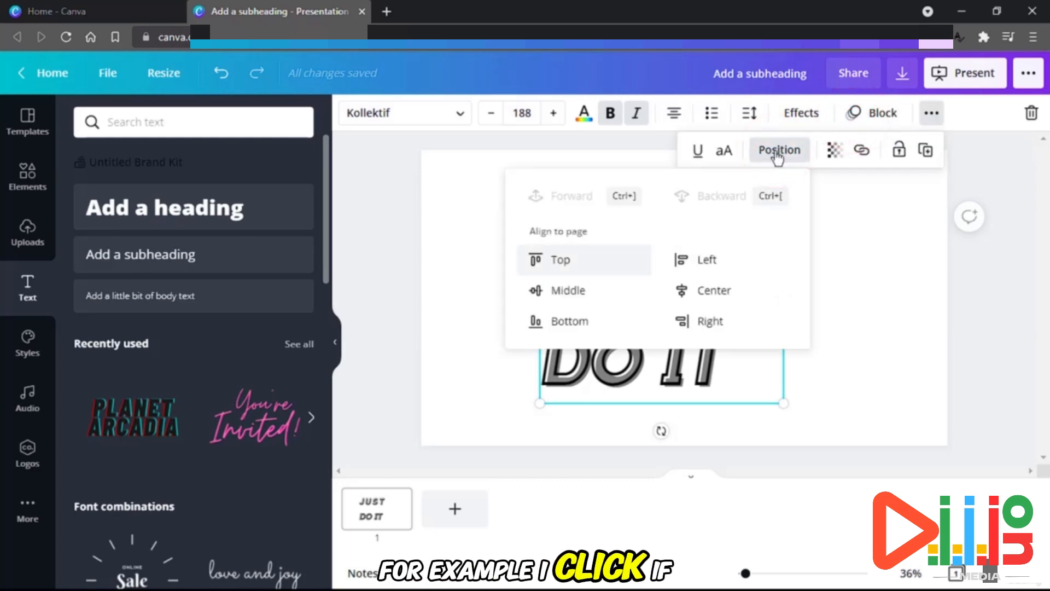
pyautogui.click(848, 389)
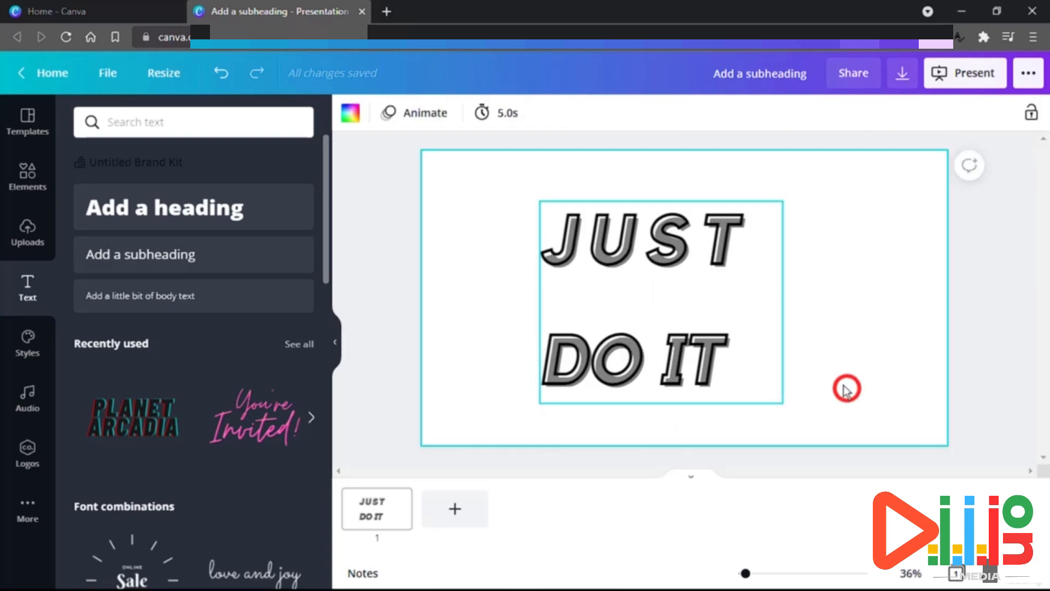
# Move the "JUST DO IT" text box against the page's left edge, near the top.
pyautogui.click(639, 201)
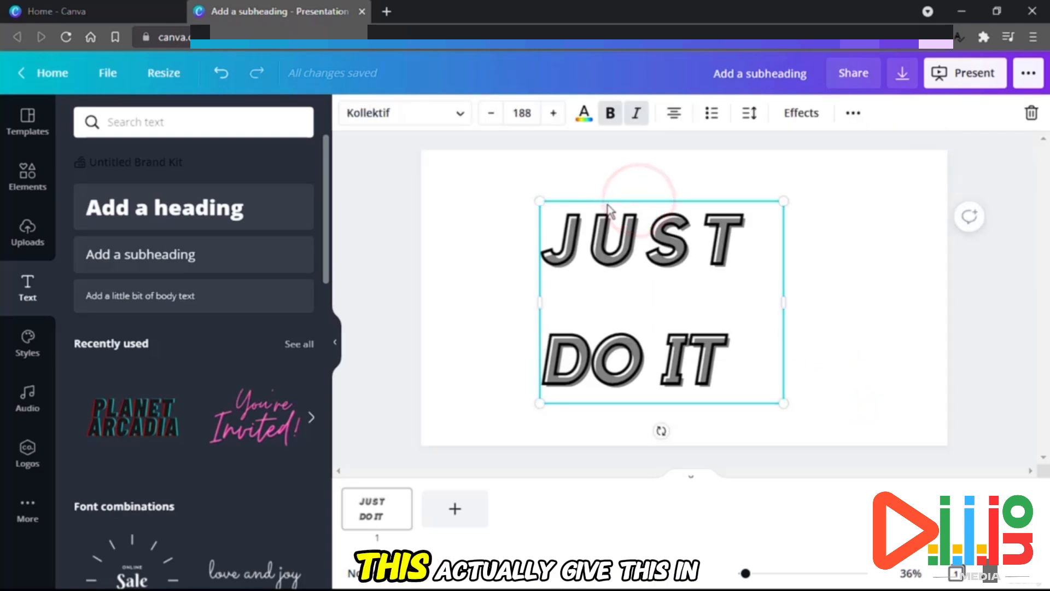
pyautogui.moveTo(642, 204); pyautogui.dragTo(567, 189)
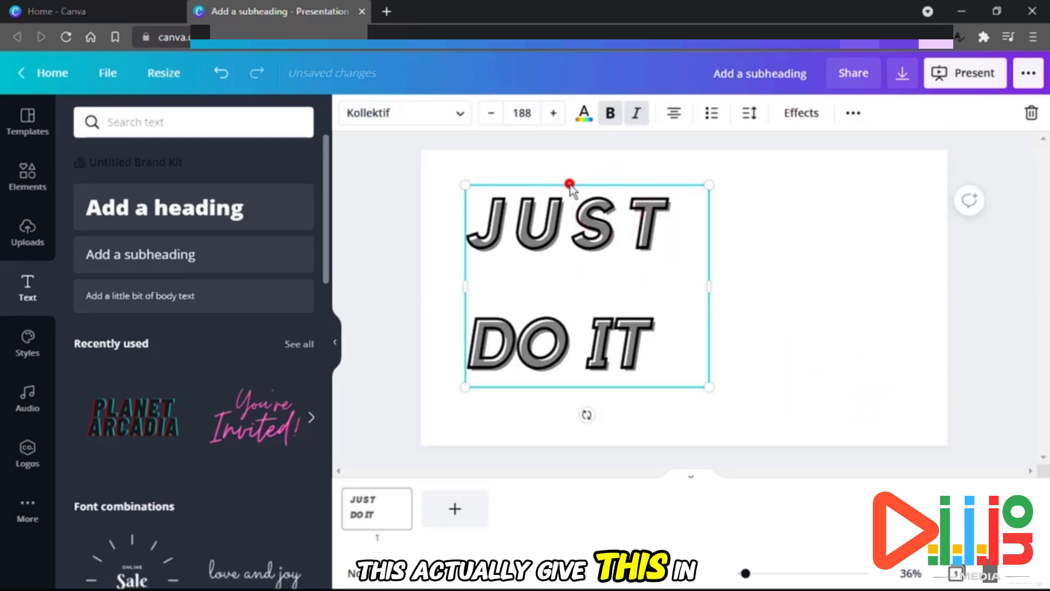
pyautogui.moveTo(511, 185); pyautogui.dragTo(468, 162)
pyautogui.click(788, 213)
pyautogui.click(563, 195)
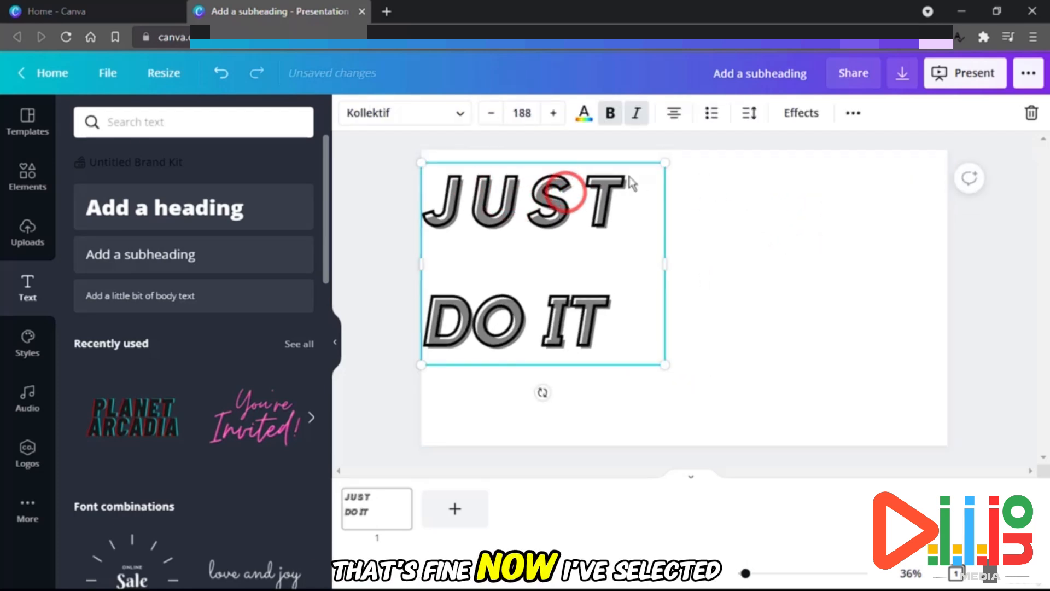
# Check the Position options again, and move the text box to the page centre by following the alignment guides.
pyautogui.click(849, 118)
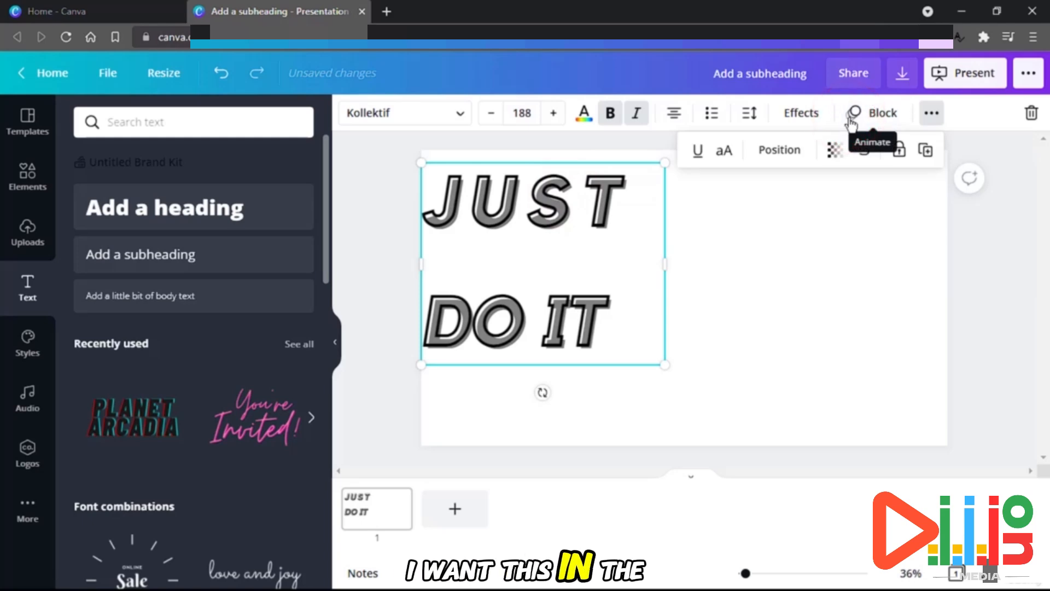
pyautogui.click(793, 153)
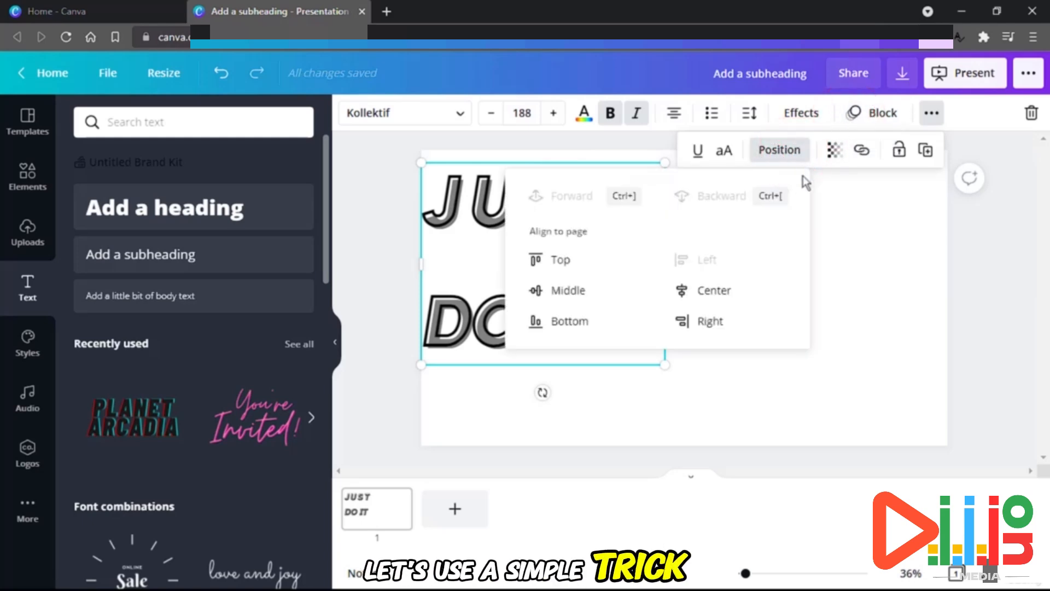
pyautogui.click(897, 426)
pyautogui.click(581, 210)
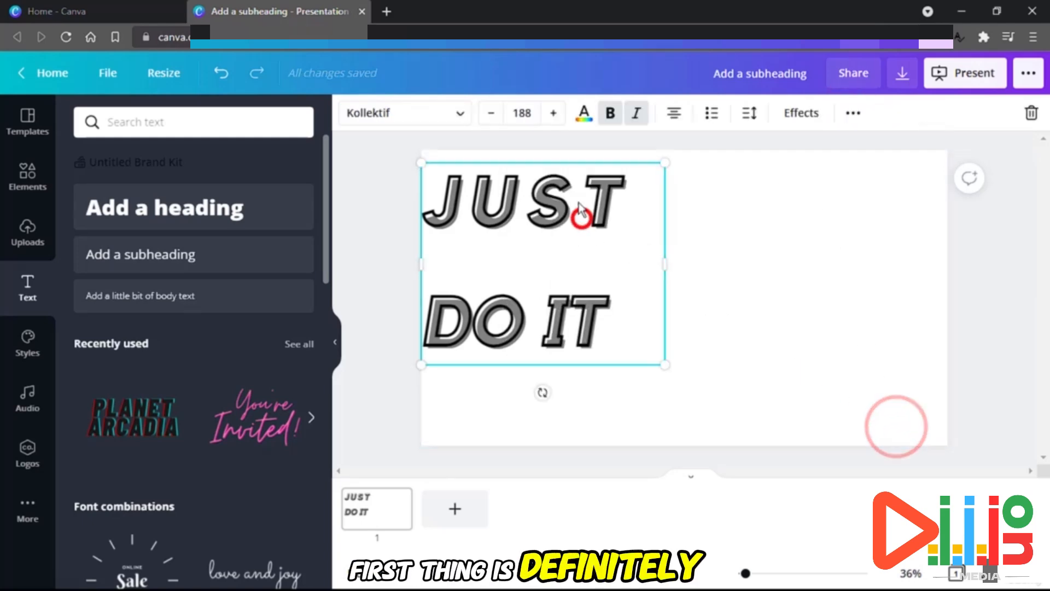
pyautogui.click(569, 163)
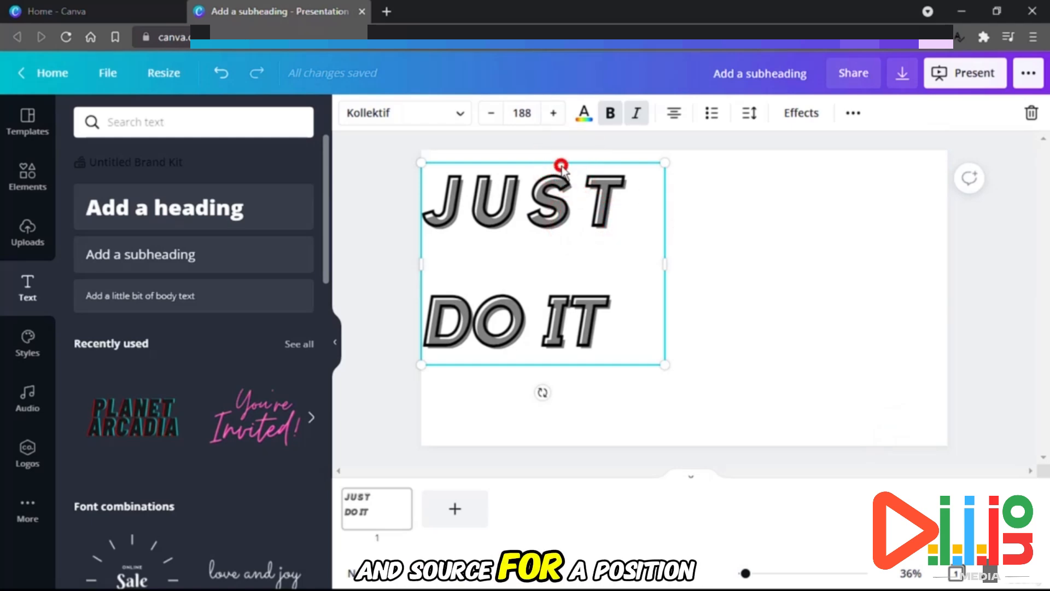
pyautogui.moveTo(559, 164); pyautogui.dragTo(700, 197)
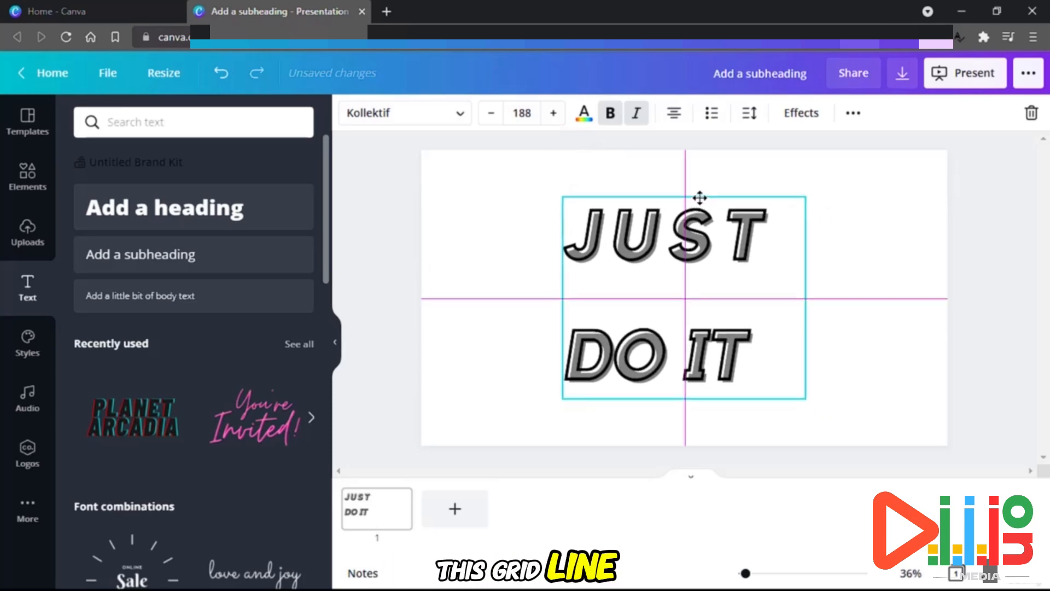
pyautogui.moveTo(701, 197); pyautogui.dragTo(701, 199)
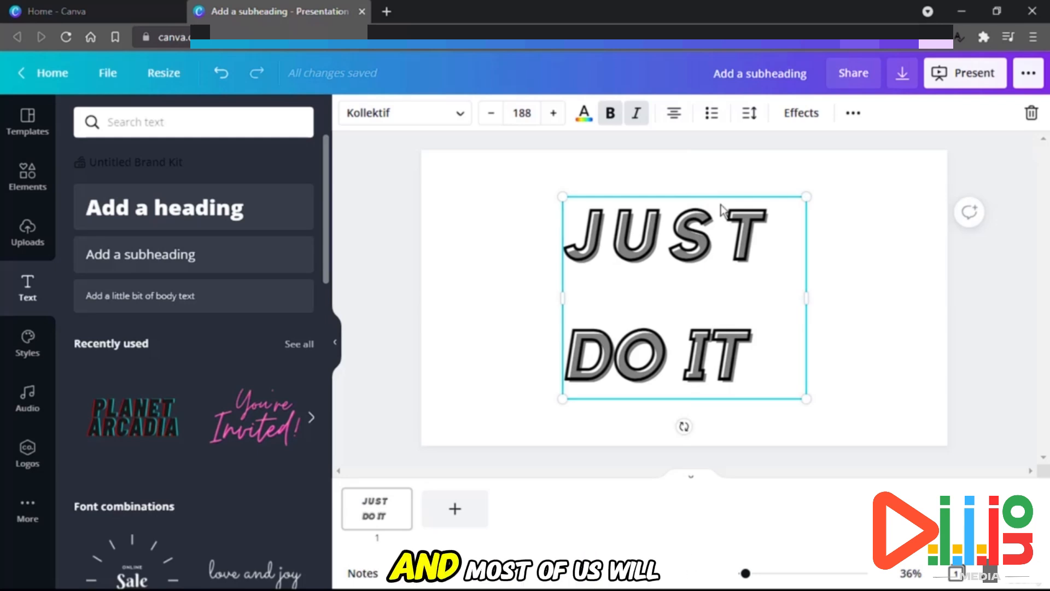
# Move the text box to the page's upper-left corner, and align it to the page with Middle and Center.
pyautogui.moveTo(720, 210); pyautogui.dragTo(581, 160)
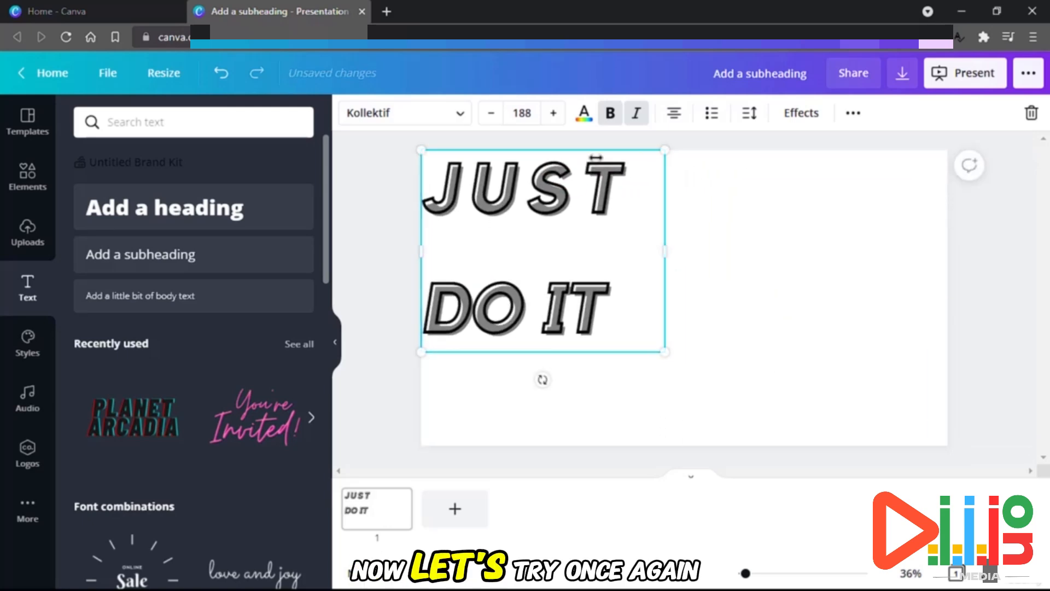
pyautogui.click(860, 113)
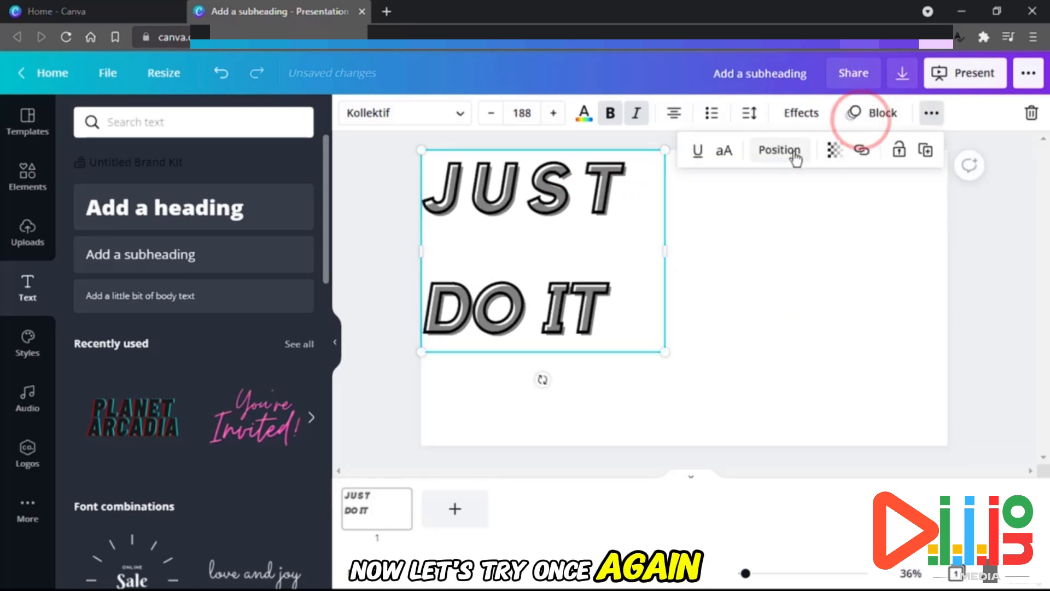
pyautogui.click(788, 150)
pyautogui.click(577, 299)
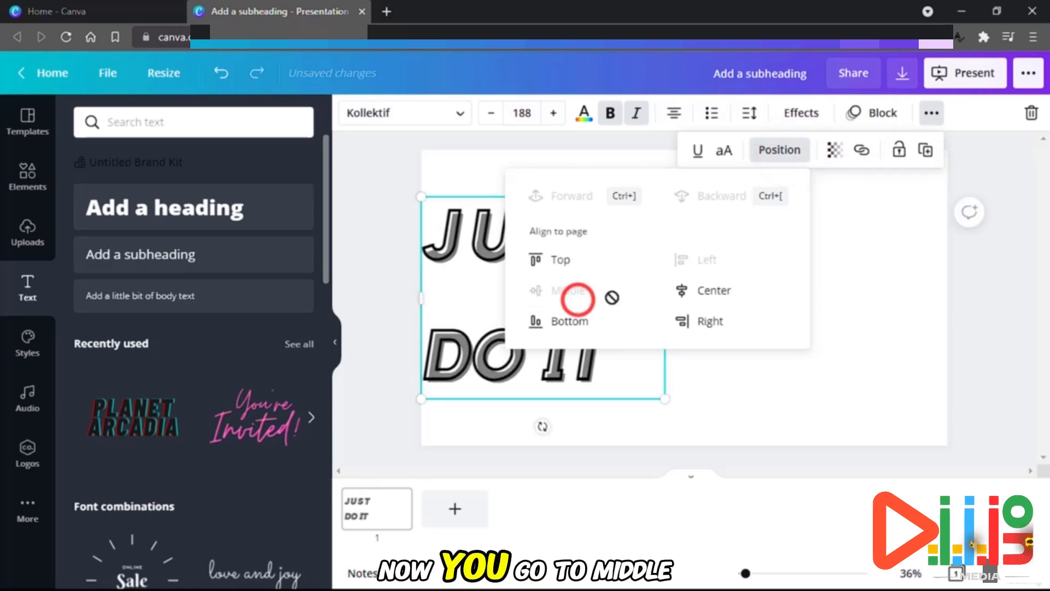
pyautogui.click(705, 292)
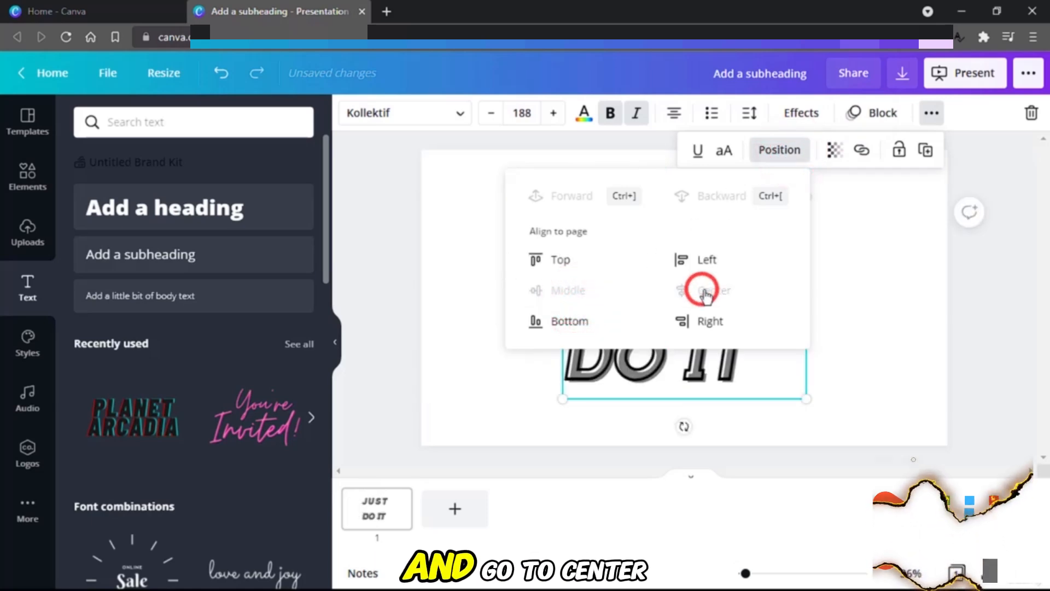
pyautogui.click(925, 356)
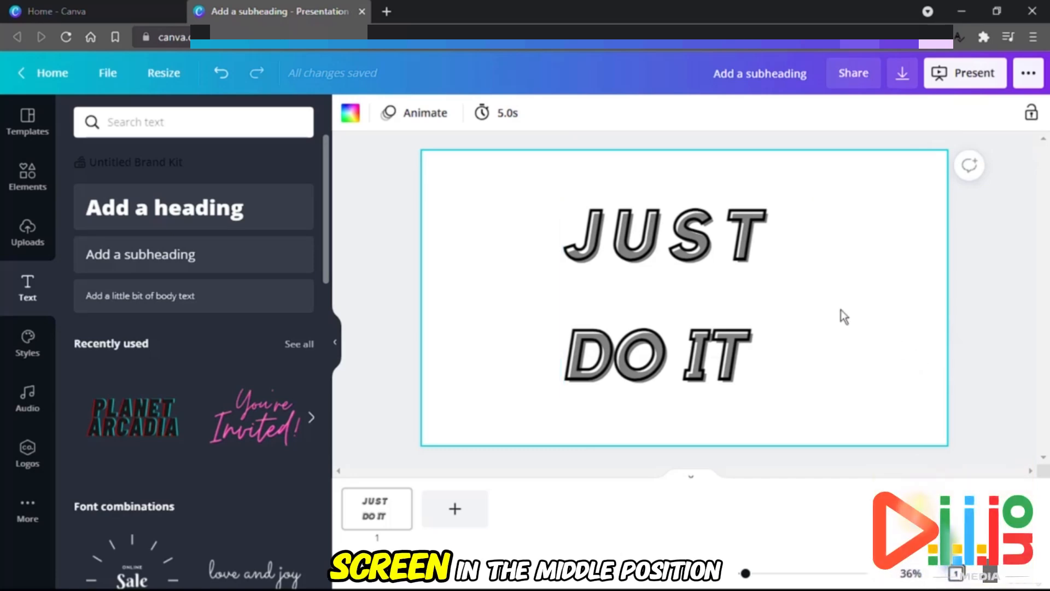
# Try the Transparency setting on the "JUST DO IT" text box and leave it at 100.
pyautogui.click(732, 251)
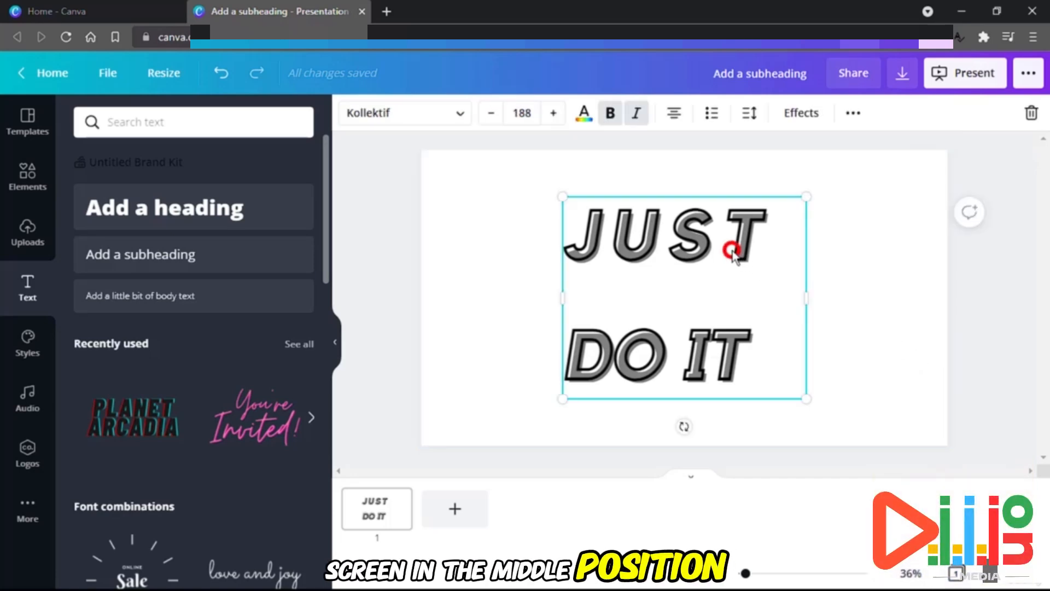
pyautogui.click(854, 113)
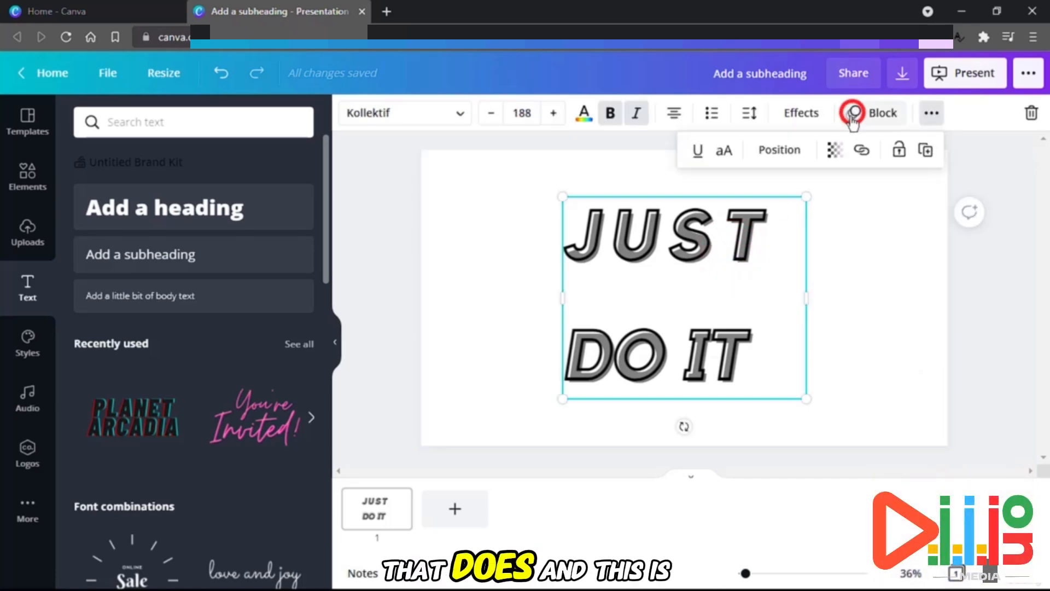
pyautogui.click(832, 152)
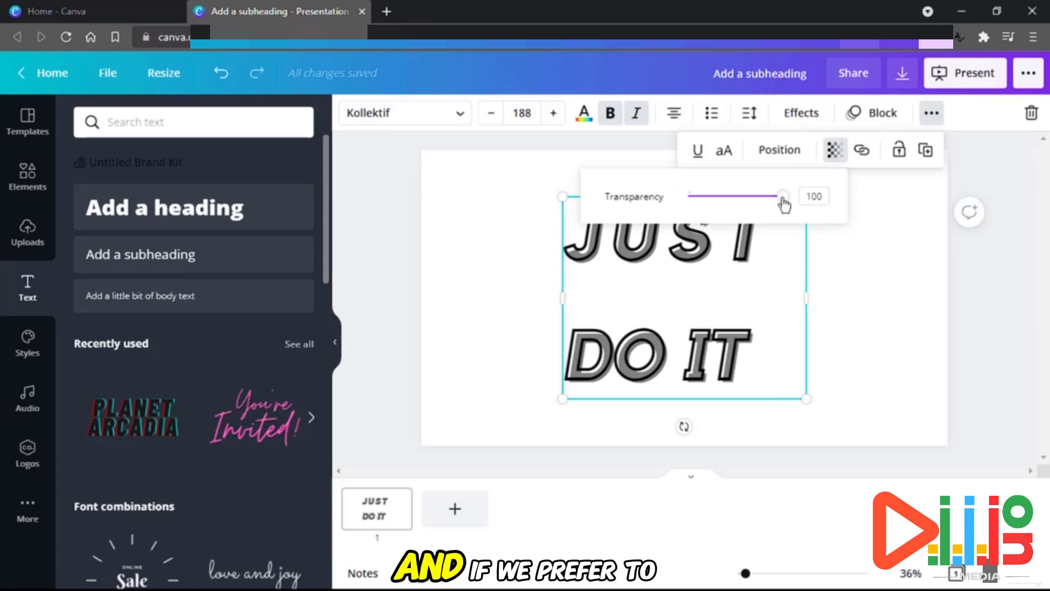
pyautogui.moveTo(783, 198)
pyautogui.mouseDown()
pyautogui.moveTo(688, 198)
pyautogui.moveTo(784, 198)
pyautogui.mouseUp()
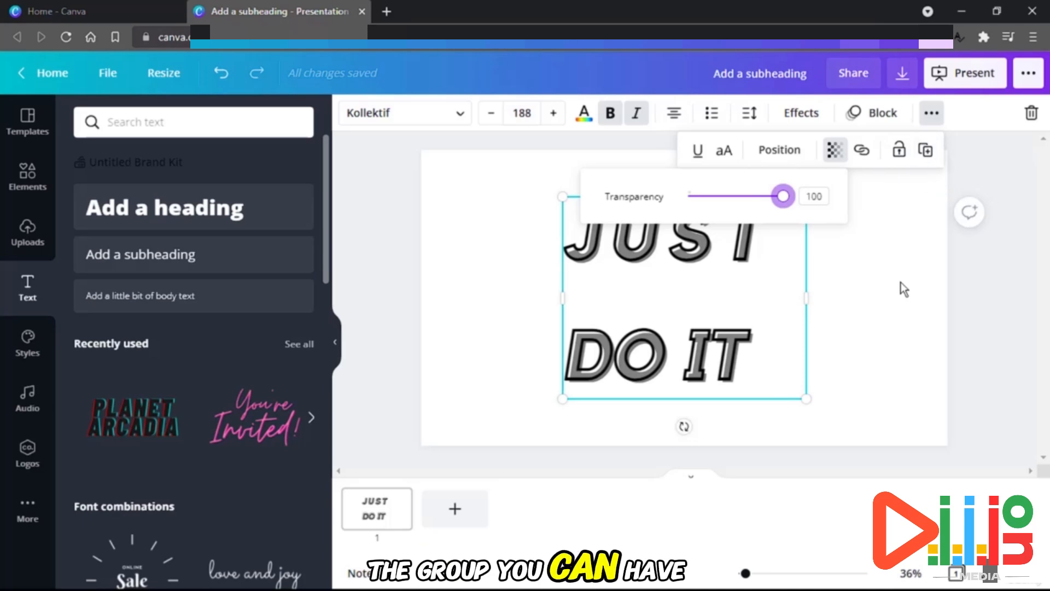
# Duplicate the "JUST DO IT" text box, and toggle the lock on the copy, leaving it locked.
pyautogui.click(929, 153)
pyautogui.click(929, 152)
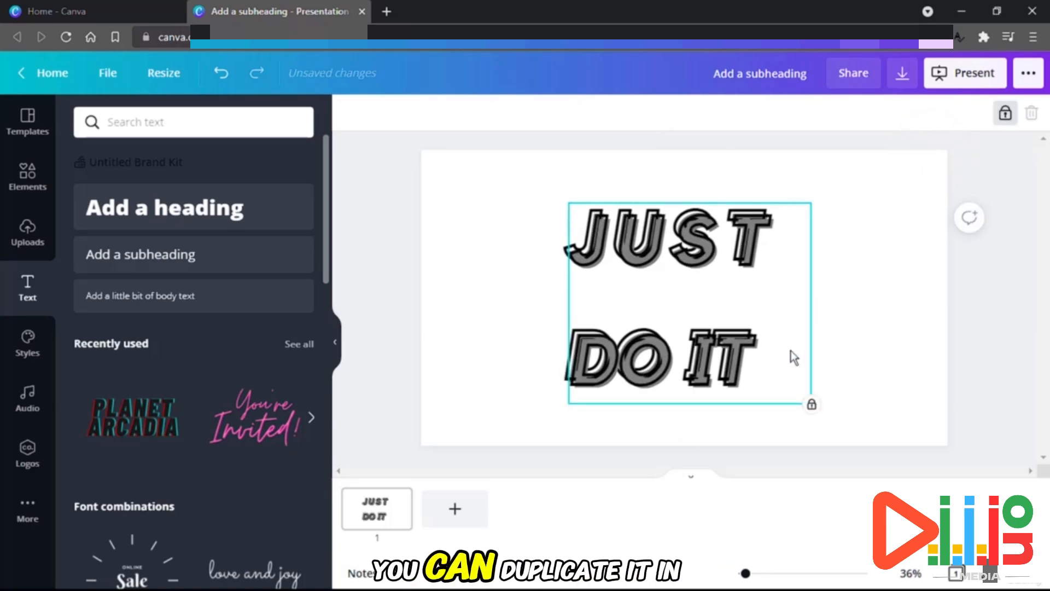
pyautogui.click(769, 331)
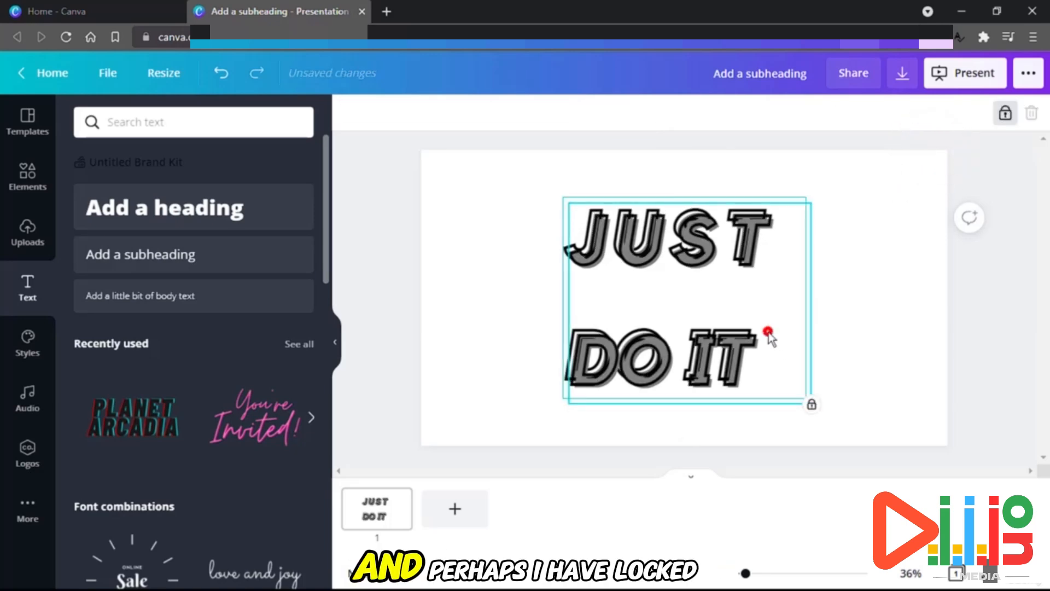
pyautogui.click(1005, 113)
pyautogui.click(899, 150)
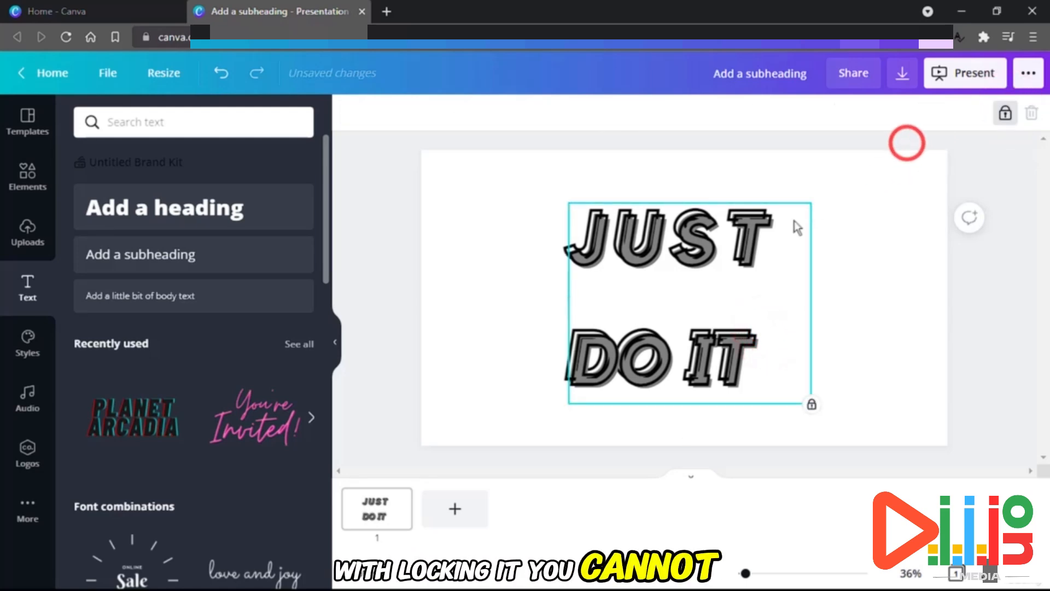
# Try moving and widening the unlocked text box over its locked copy, and undo these changes along with the duplication.
pyautogui.moveTo(786, 322); pyautogui.dragTo(837, 321)
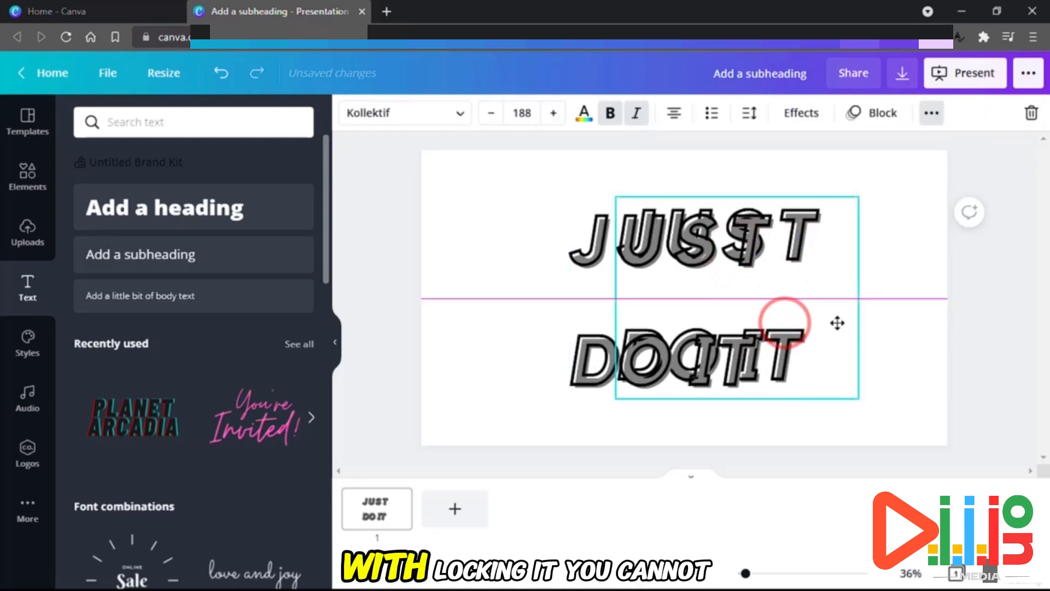
pyautogui.moveTo(597, 253); pyautogui.dragTo(591, 290)
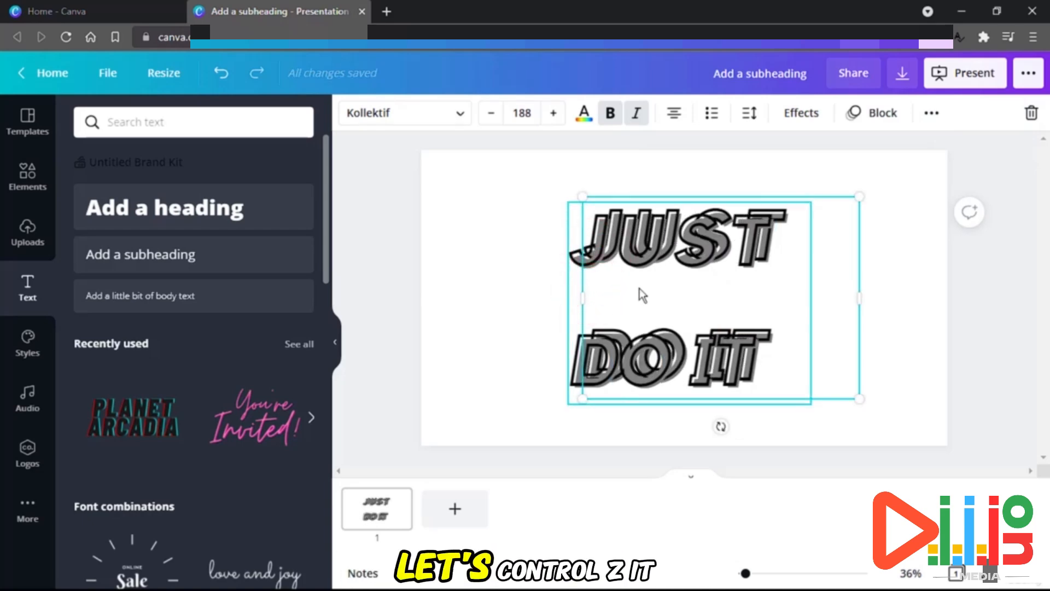
pyautogui.hotkey('ctrl', 'z')
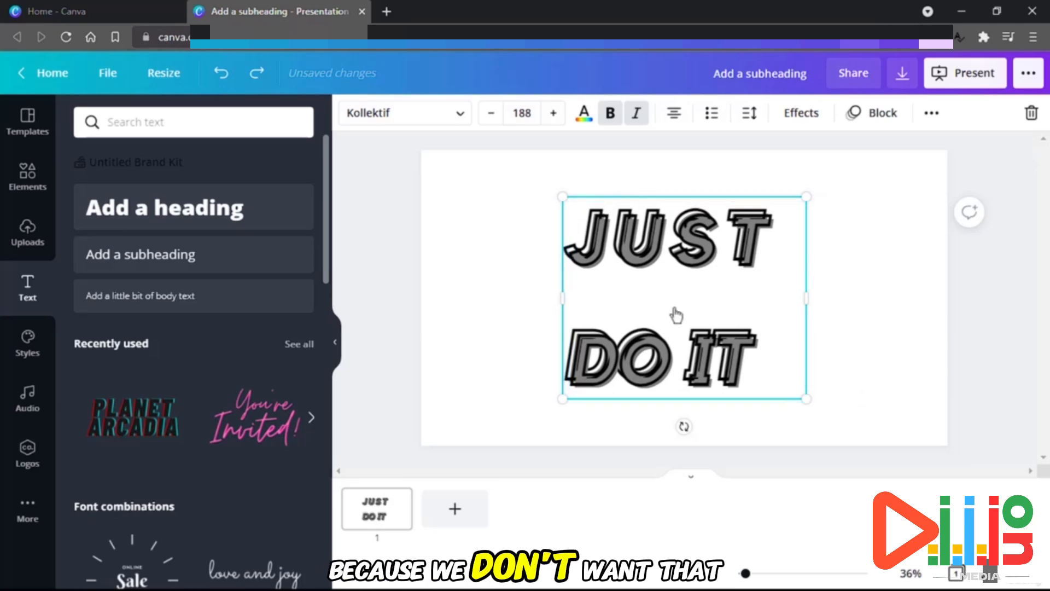
pyautogui.click(748, 350)
pyautogui.hotkey('ctrl', 'z')
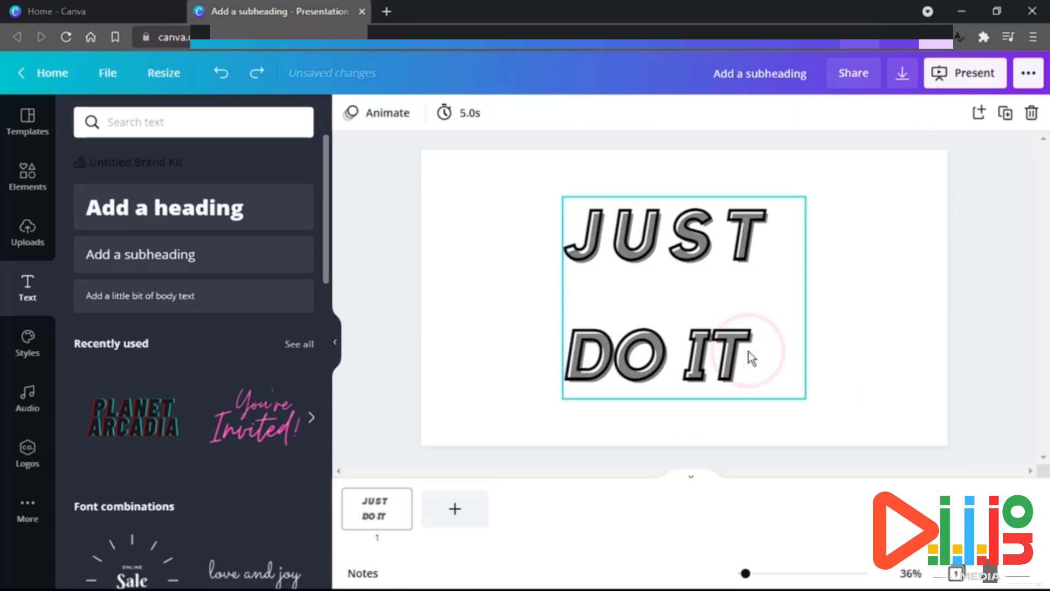
pyautogui.click(614, 319)
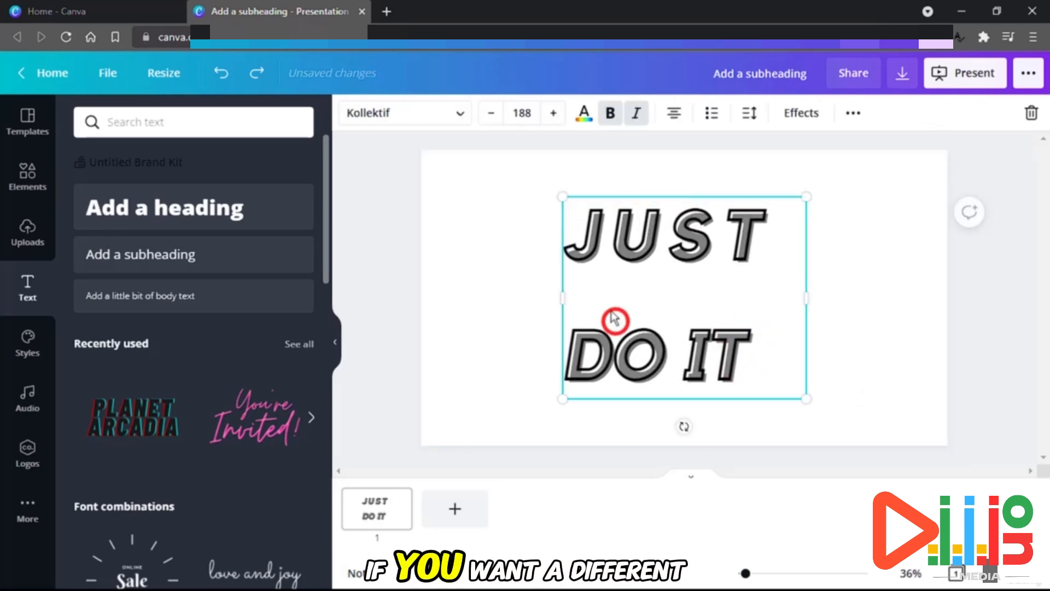
# Try to apply the "You're Invited!" font combination to the selected "JUST DO IT" text, adding it twice.
pyautogui.doubleClick(608, 305)
pyautogui.click(755, 294)
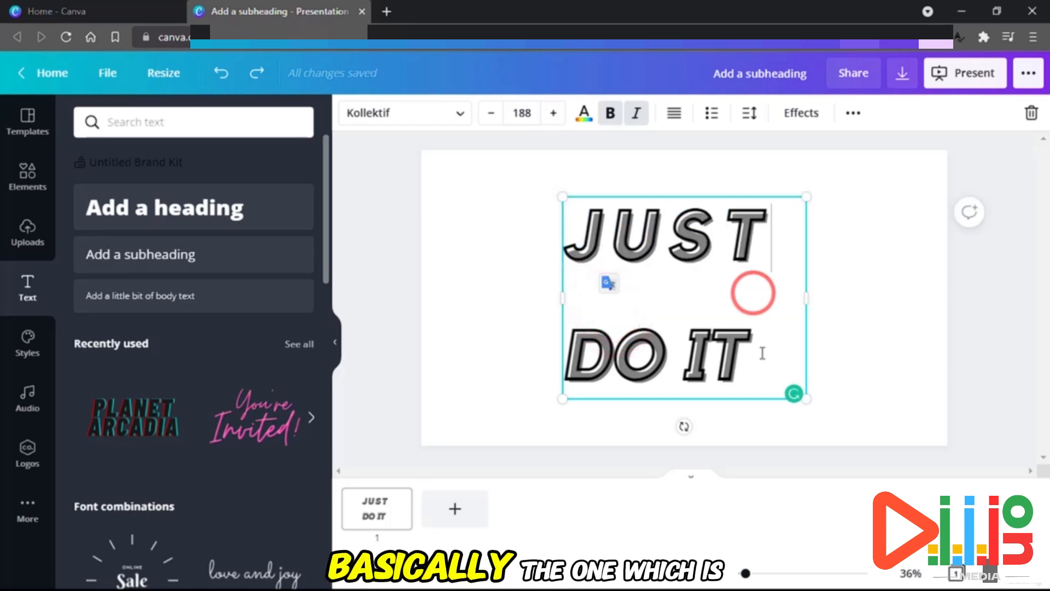
pyautogui.moveTo(762, 356); pyautogui.dragTo(547, 242)
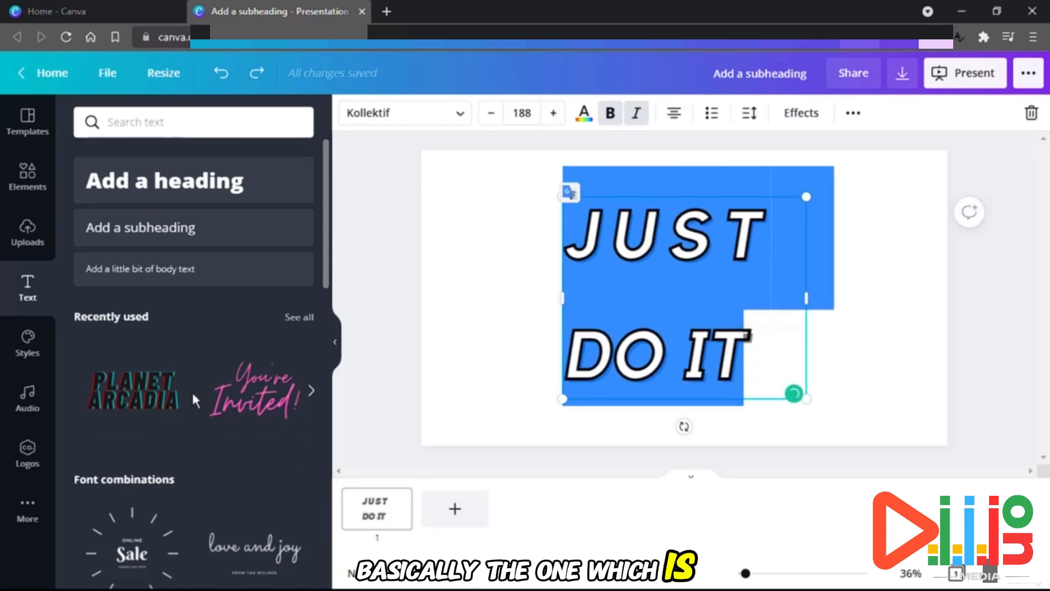
pyautogui.scroll(-4, 192, 389)
pyautogui.scroll(2, 250, 361)
pyautogui.click(250, 361)
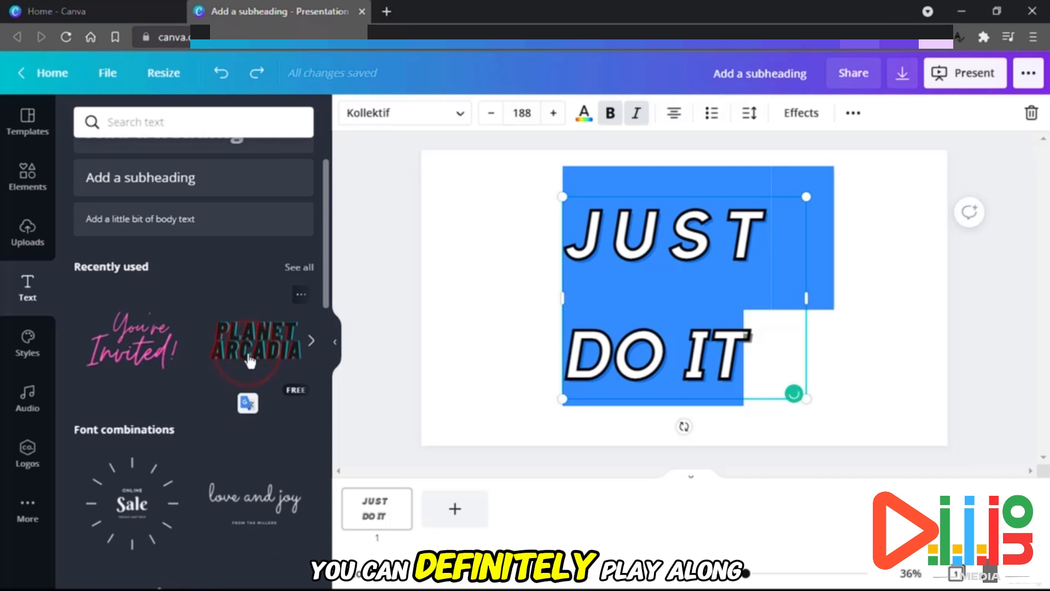
pyautogui.click(99, 341)
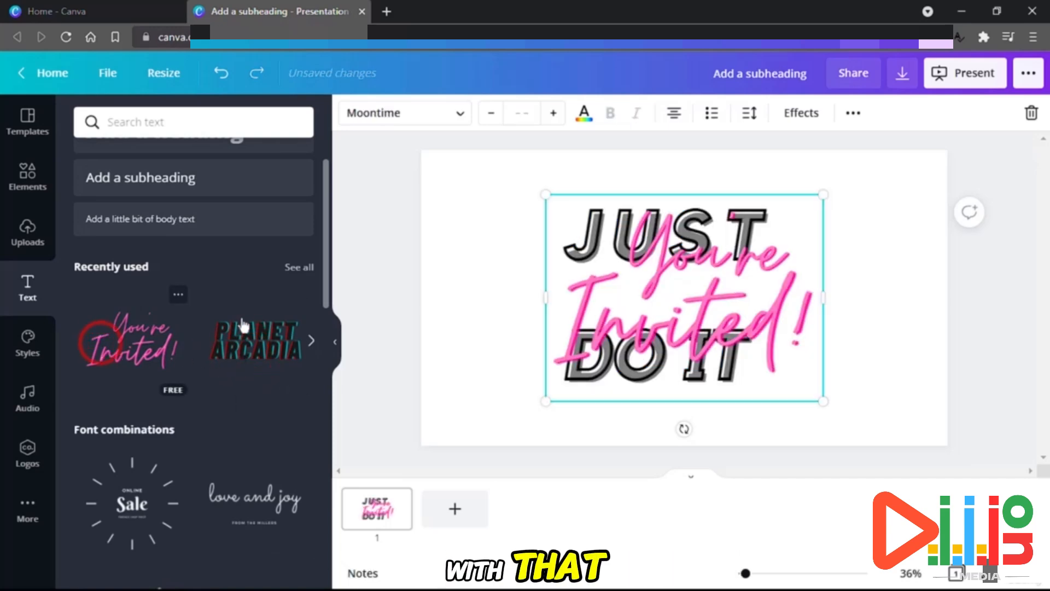
# Delete both "You're Invited!" designs and the "JUST DO IT" text box from the page.
pyautogui.click(456, 281)
pyautogui.click(579, 216)
pyautogui.press('Delete')
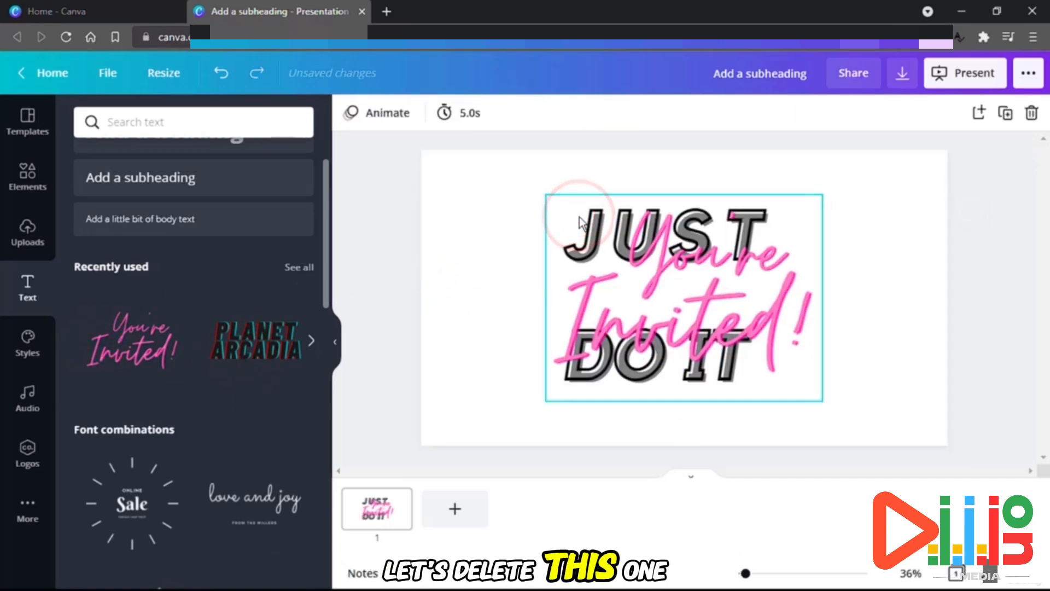
pyautogui.click(579, 217)
pyautogui.press('Delete')
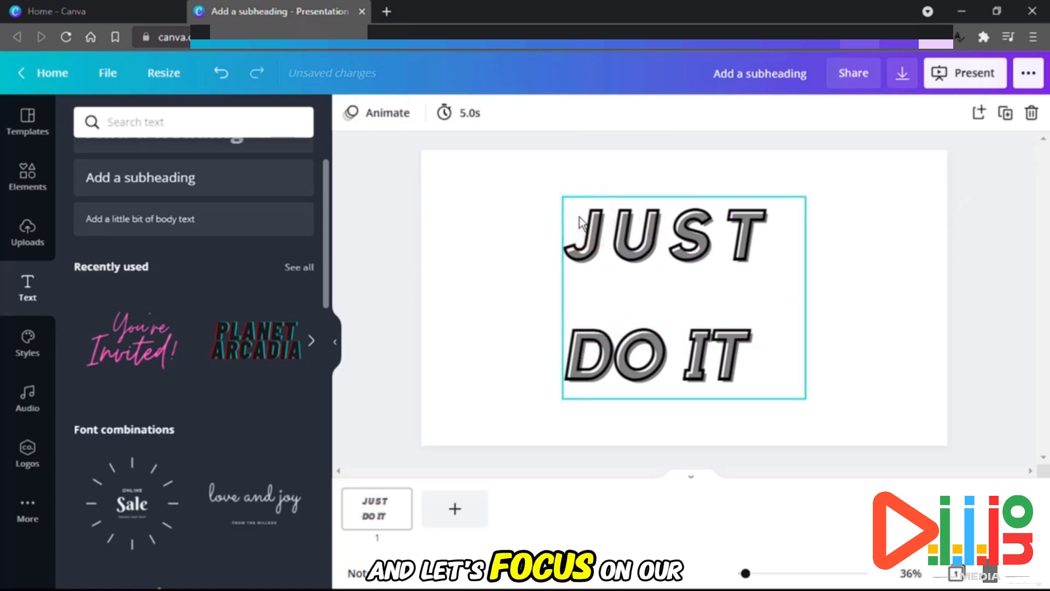
pyautogui.click(579, 217)
pyautogui.press('Delete')
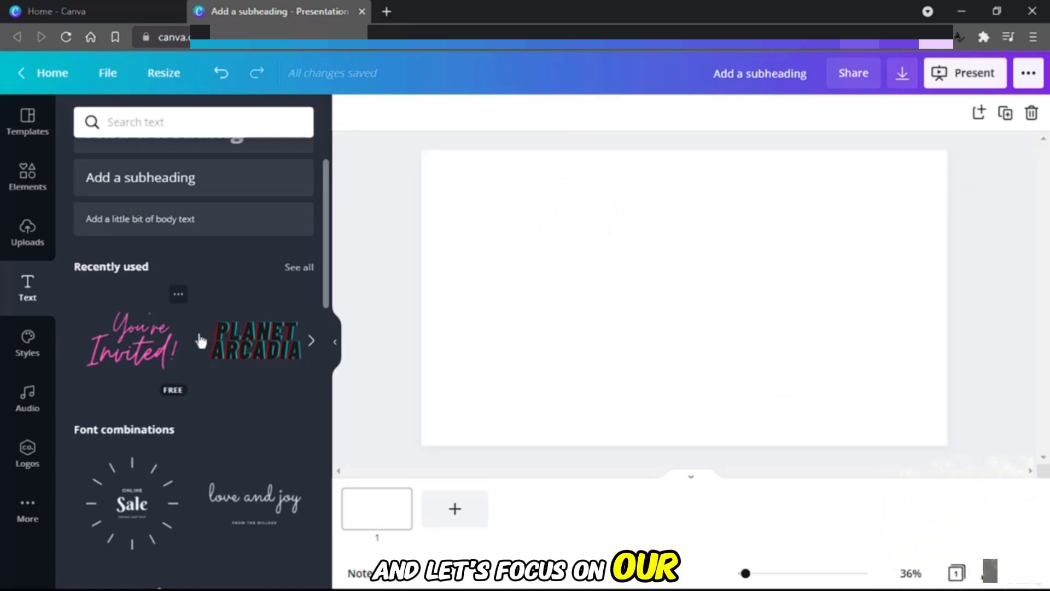
# Add the "You're Invited!" font combination, and replace "Invited!" with "GREAT" in a text box widened to about 1,120.
pyautogui.click(137, 357)
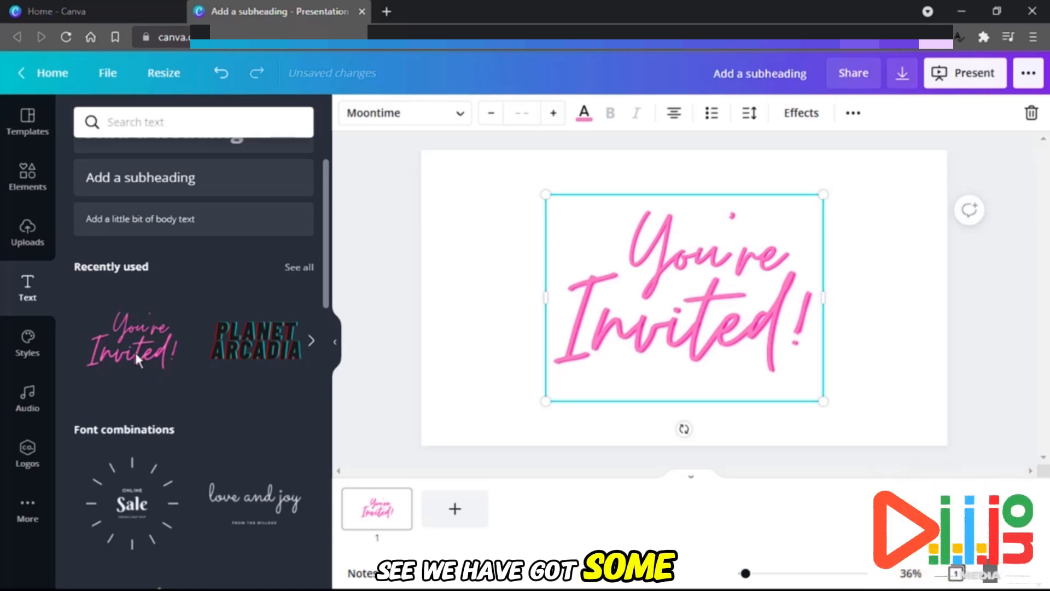
pyautogui.scroll(-3, 138, 361)
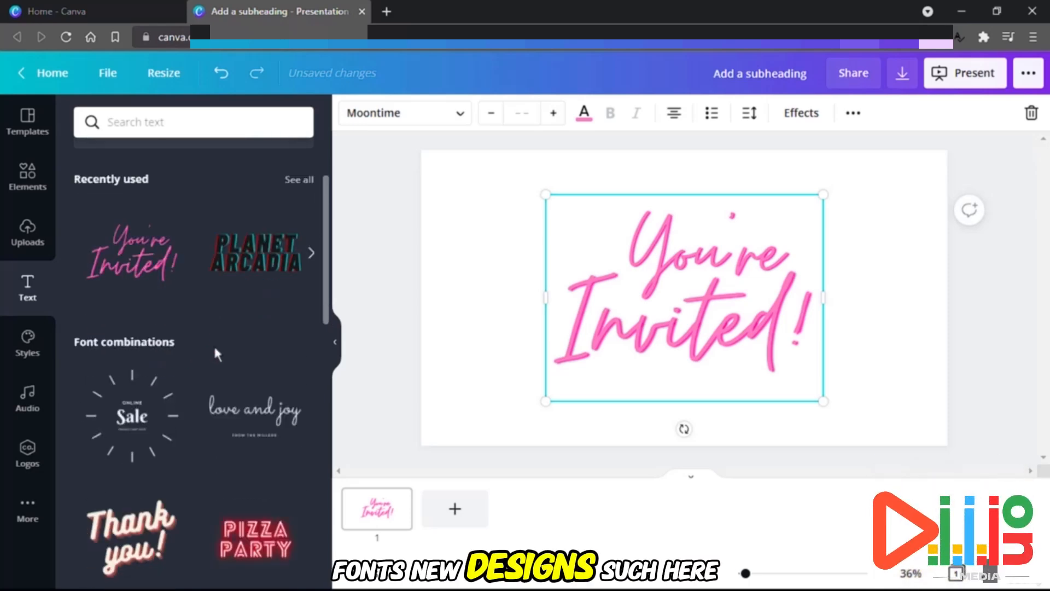
pyautogui.click(690, 310)
pyautogui.click(666, 331)
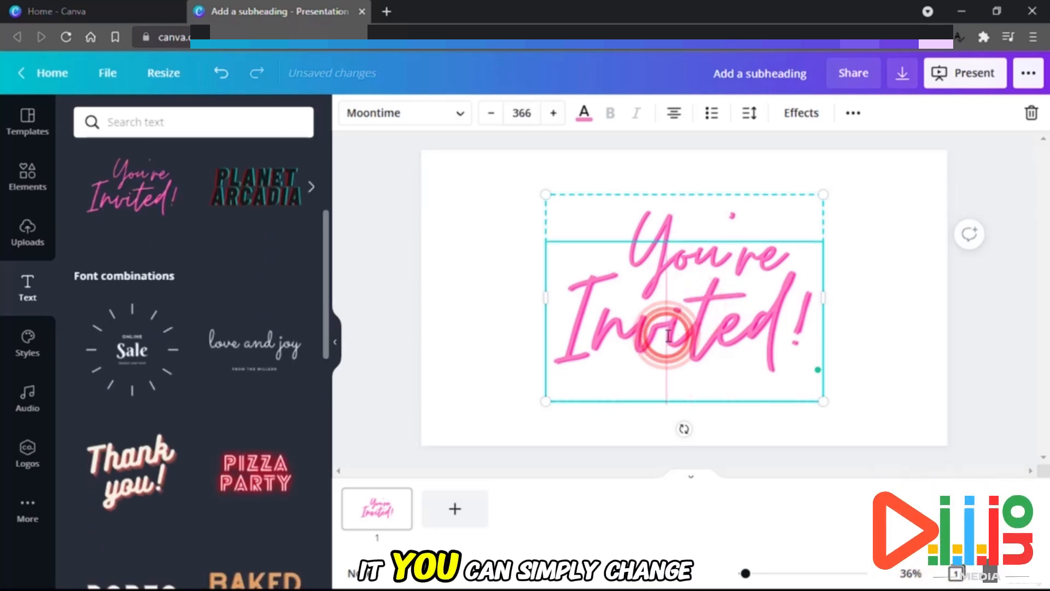
pyautogui.doubleClick(668, 335)
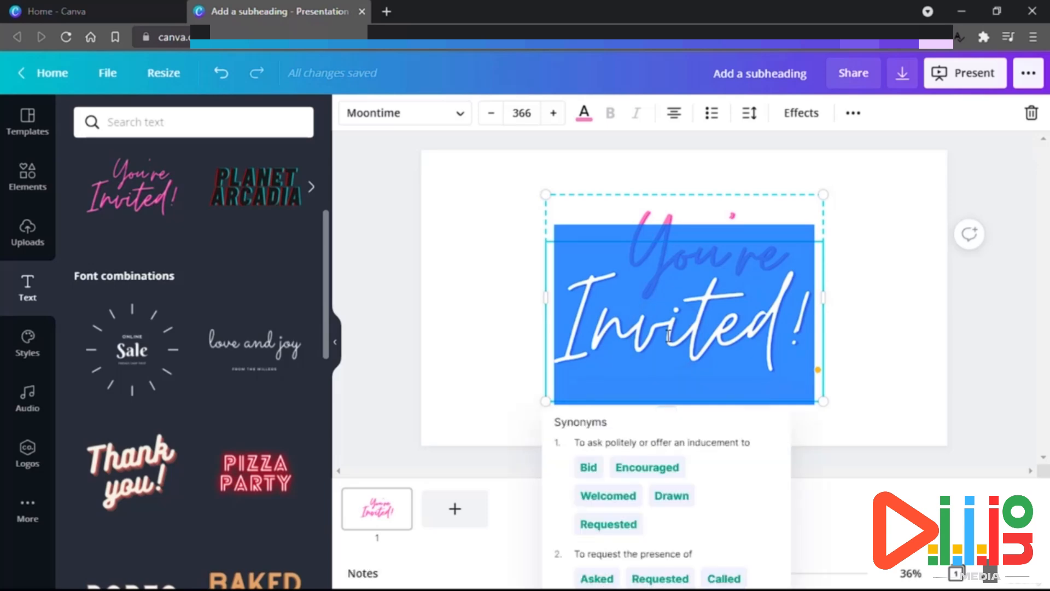
pyautogui.write('GREAT')
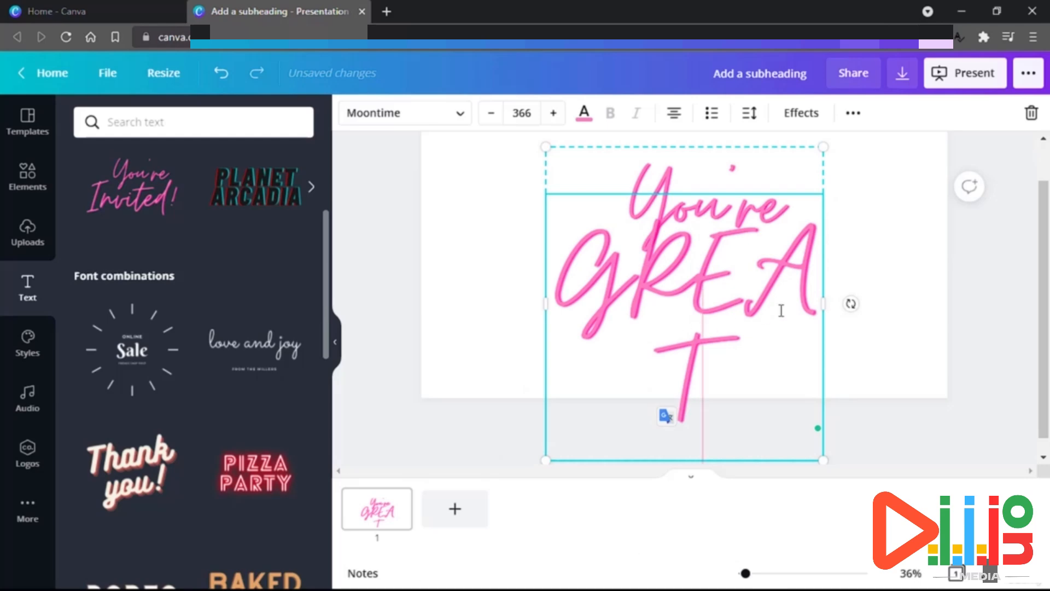
pyautogui.moveTo(851, 302); pyautogui.dragTo(851, 298)
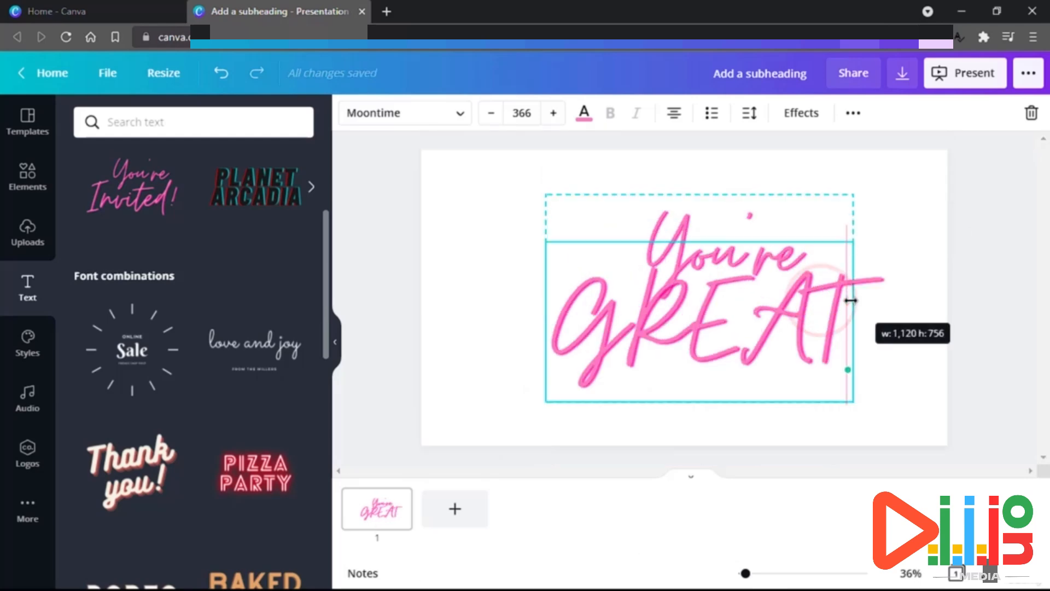
pyautogui.click(939, 258)
# Add the "Online Sale" font combination to the page, and delete the "You're" and "GREAT" text boxes beneath it.
pyautogui.click(121, 353)
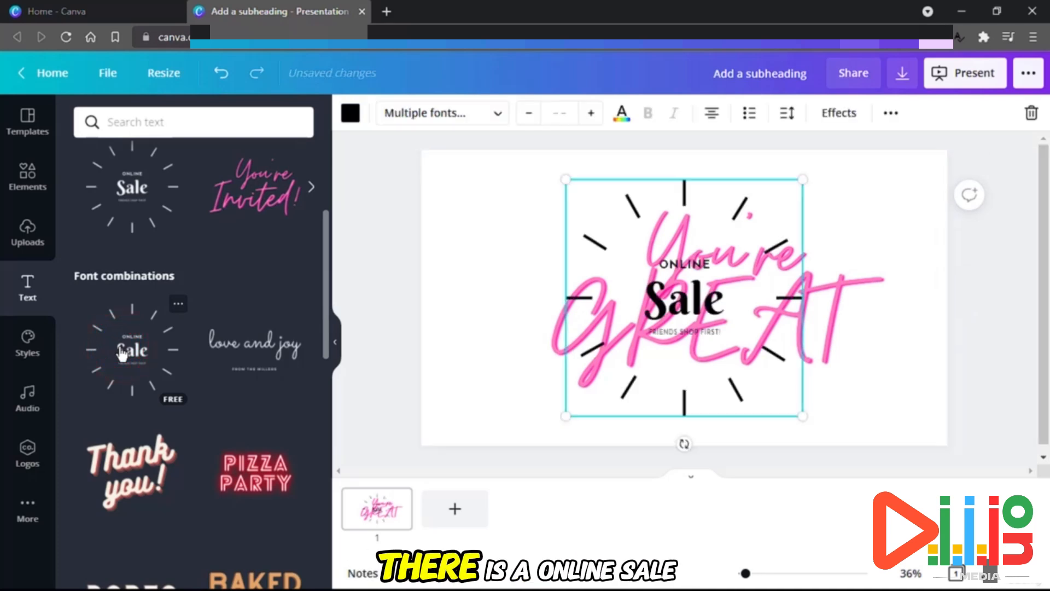
pyautogui.click(679, 302)
pyautogui.click(680, 305)
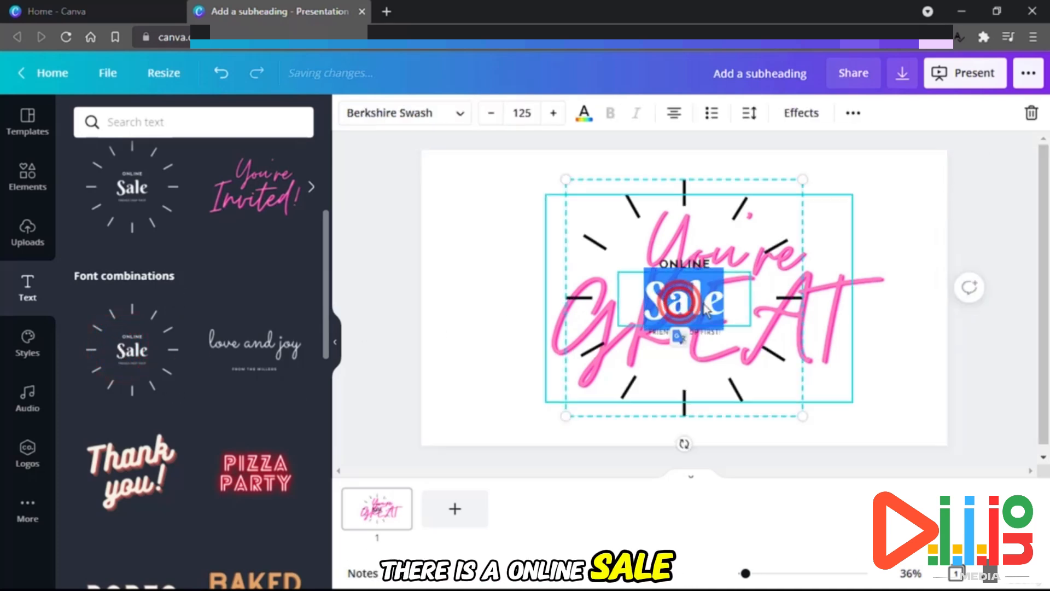
pyautogui.click(845, 307)
pyautogui.press('Delete')
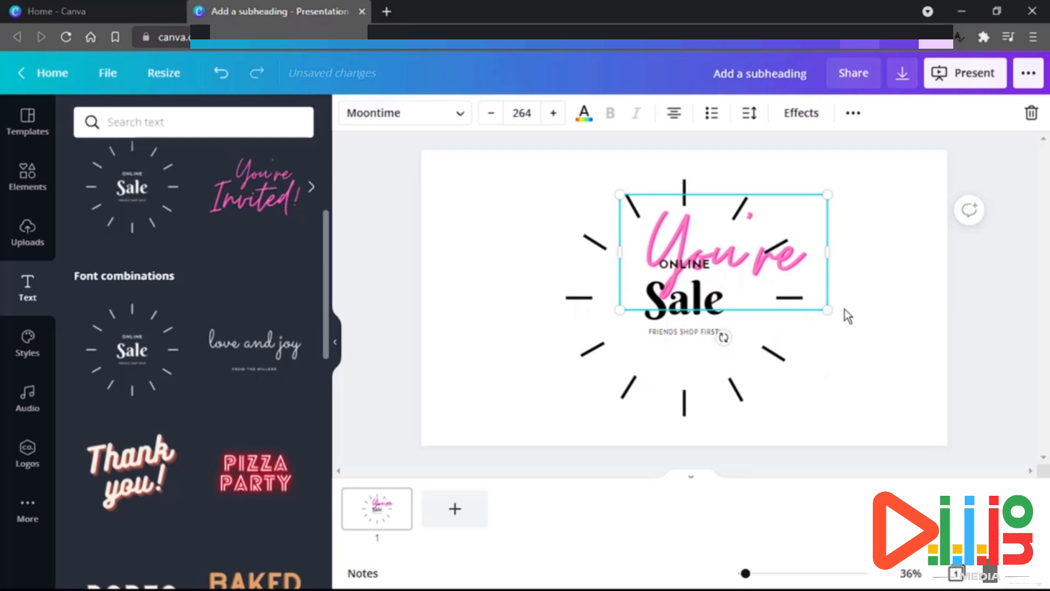
pyautogui.press('Delete')
# Replace the word "ONLINE" above "Sale" with "OFFLINE" in the sale design.
pyautogui.click(680, 301)
pyautogui.click(680, 301)
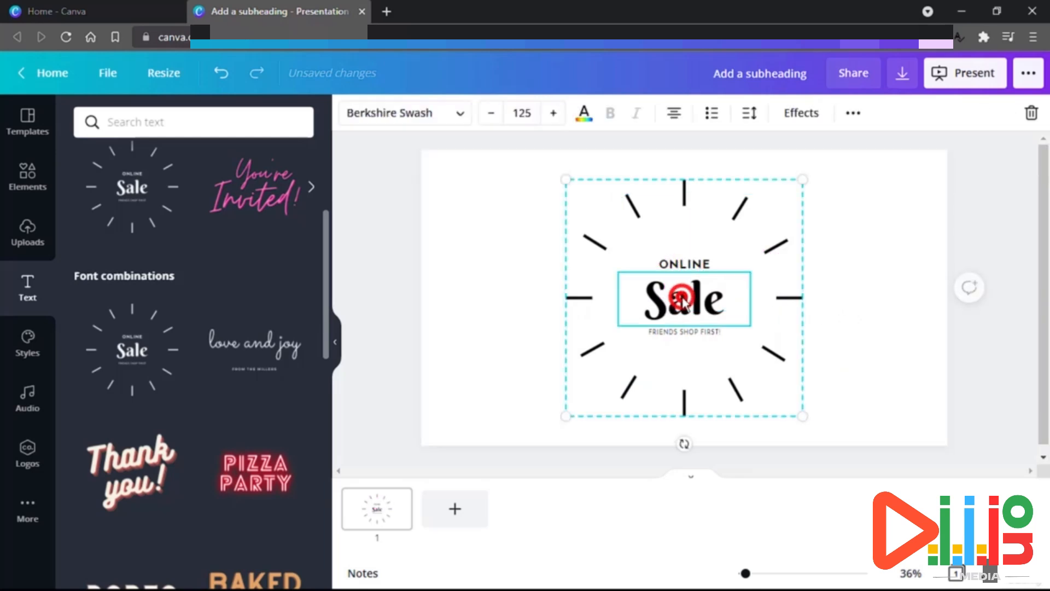
pyautogui.click(680, 299)
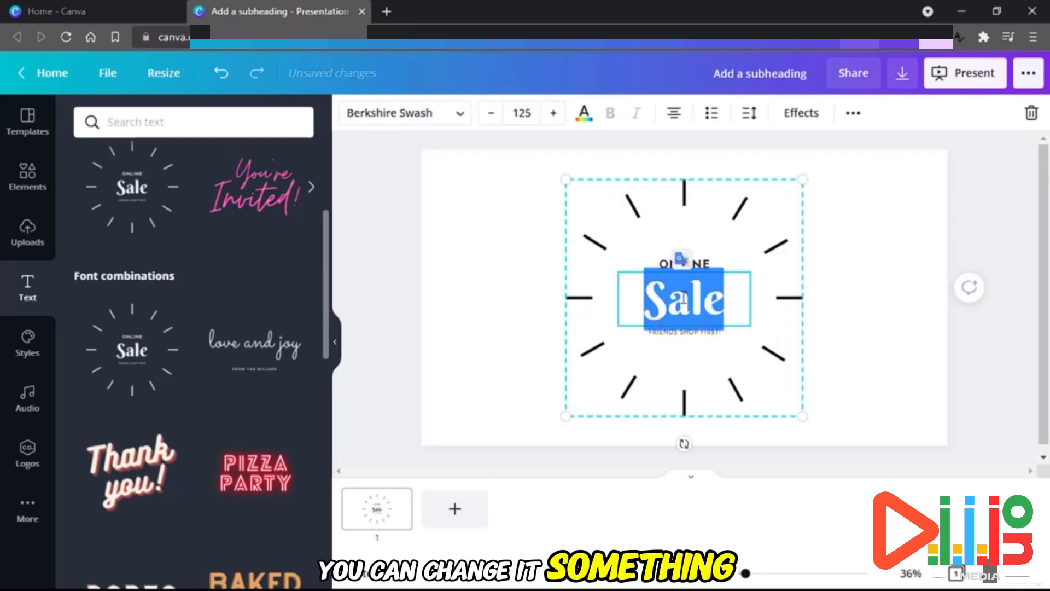
pyautogui.doubleClick(675, 264)
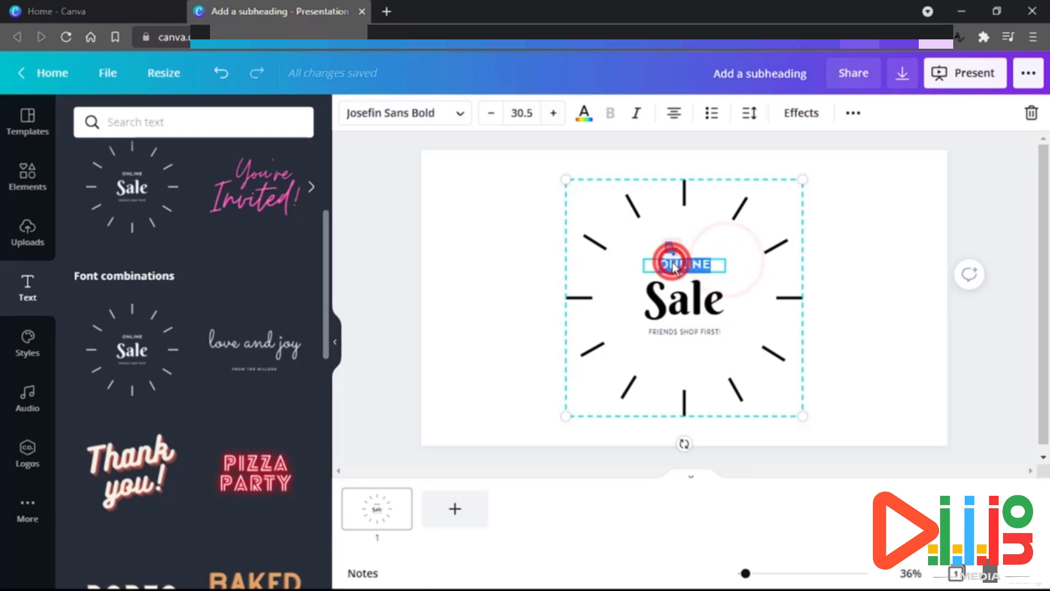
pyautogui.press('BackSpace')
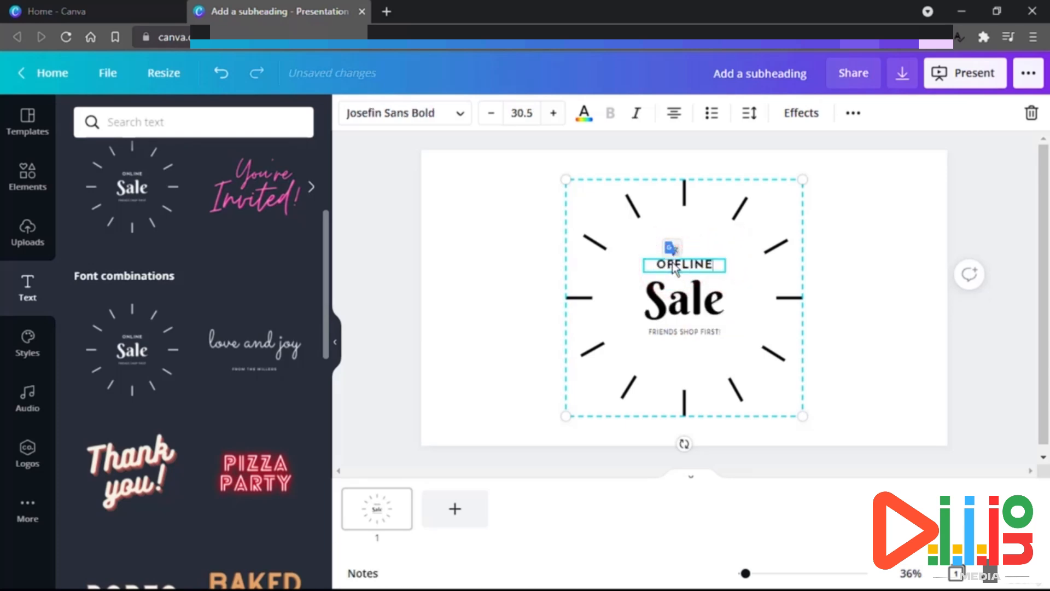
pyautogui.write('OFFLINE')
pyautogui.click(826, 277)
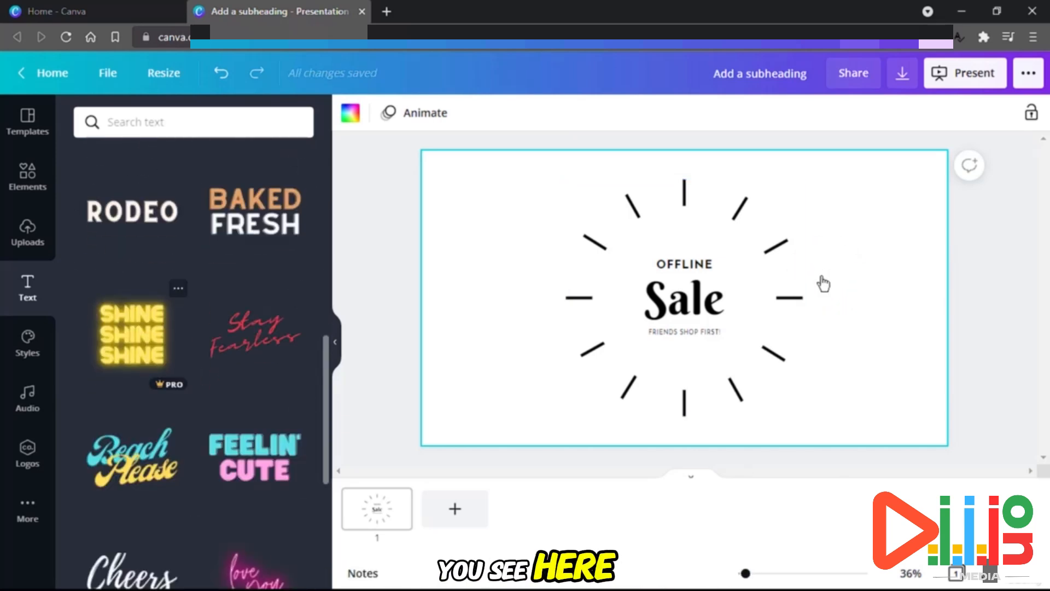
# Browse the font combinations, and search the text library for "signup", "sign" and "login".
pyautogui.scroll(-6, 117, 360)
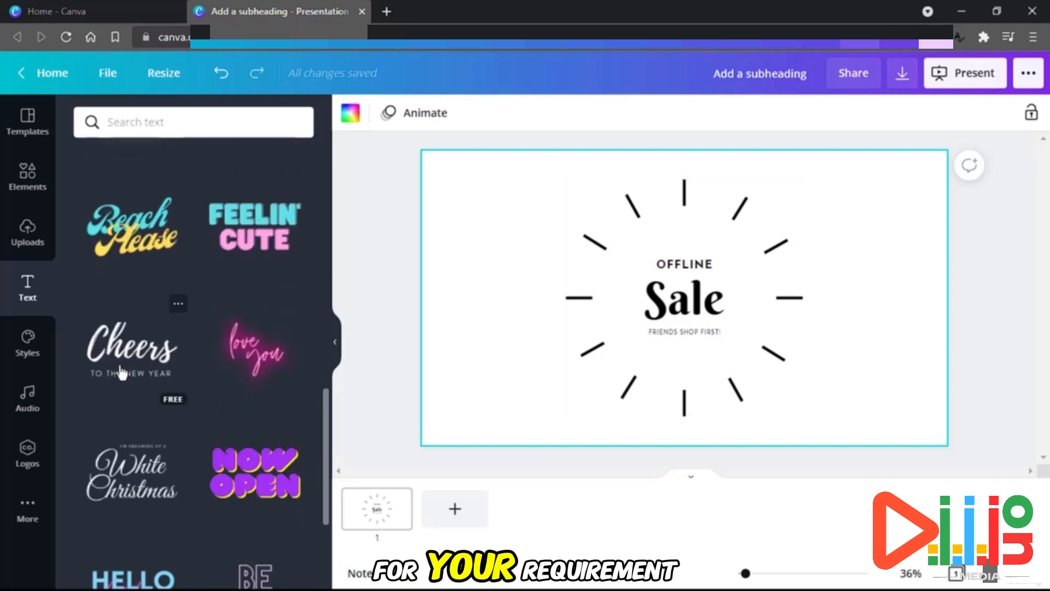
pyautogui.scroll(-3, 117, 360)
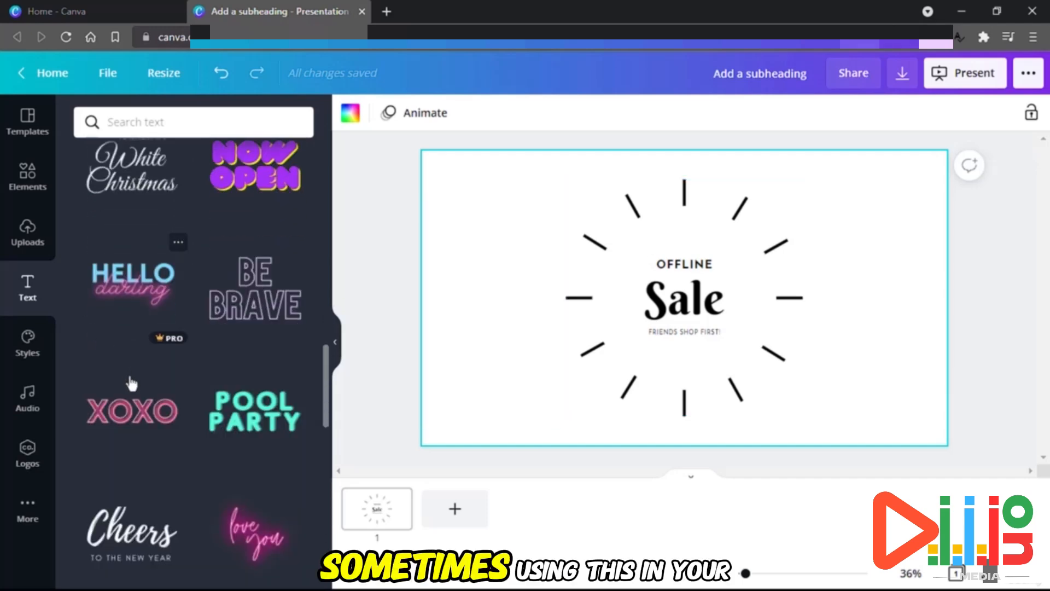
pyautogui.scroll(-9, 208, 461)
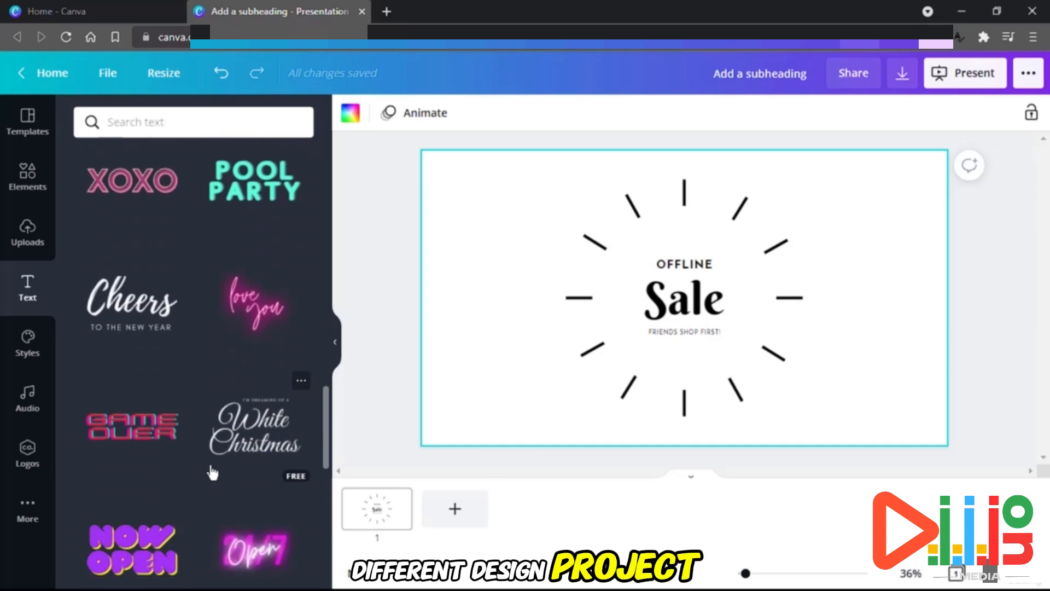
pyautogui.scroll(-10, 212, 472)
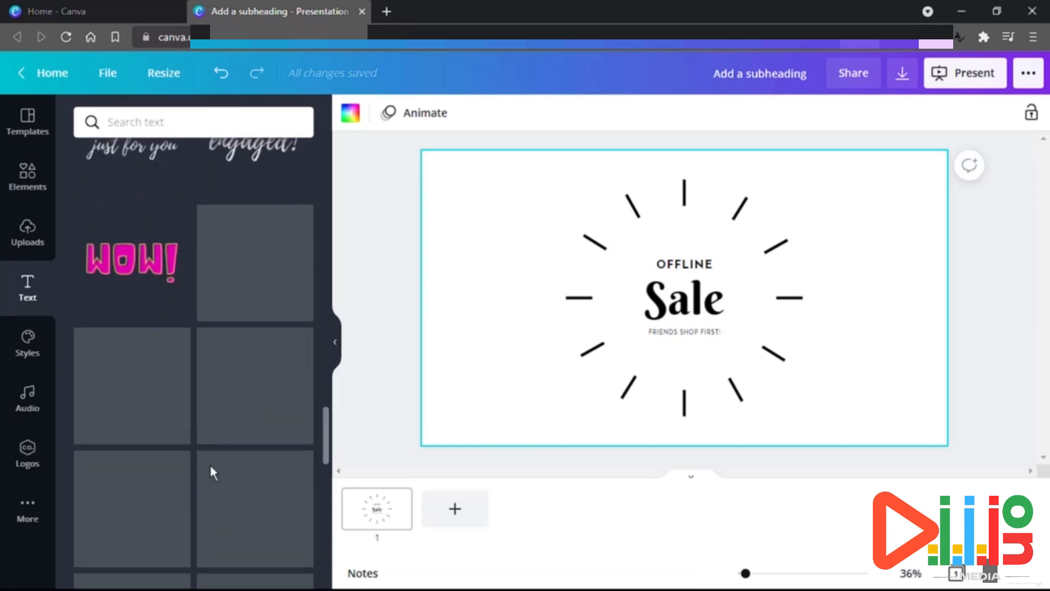
pyautogui.click(251, 129)
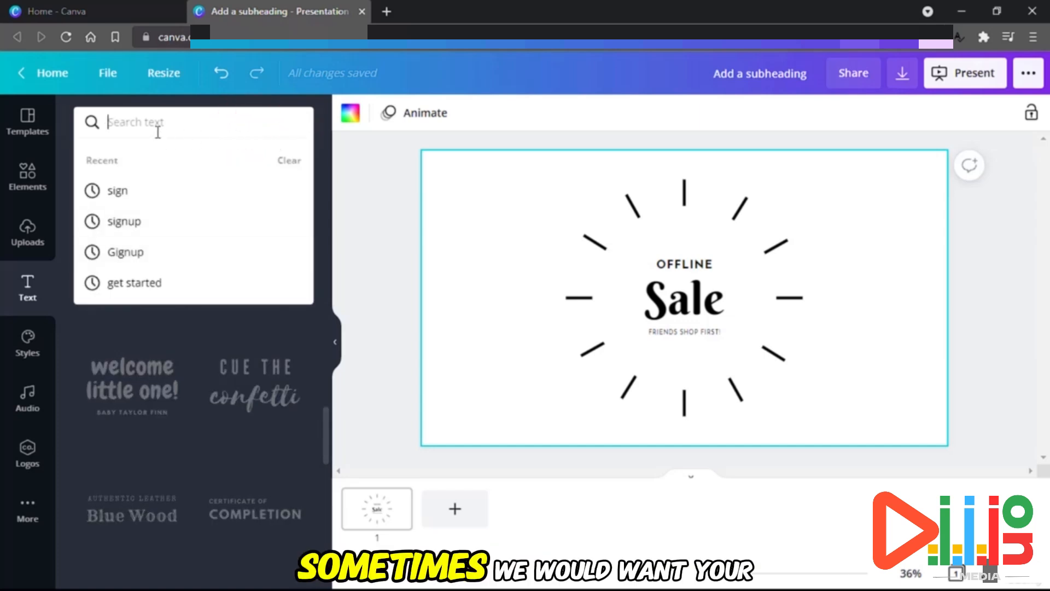
pyautogui.write('signup')
pyautogui.press('Return')
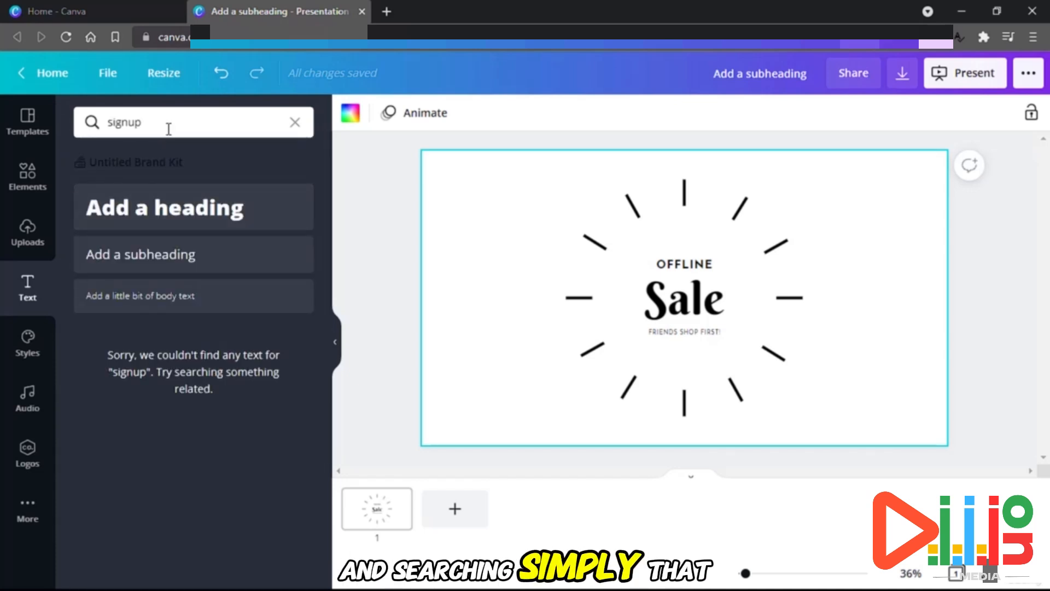
pyautogui.click(168, 129)
pyautogui.press('Return')
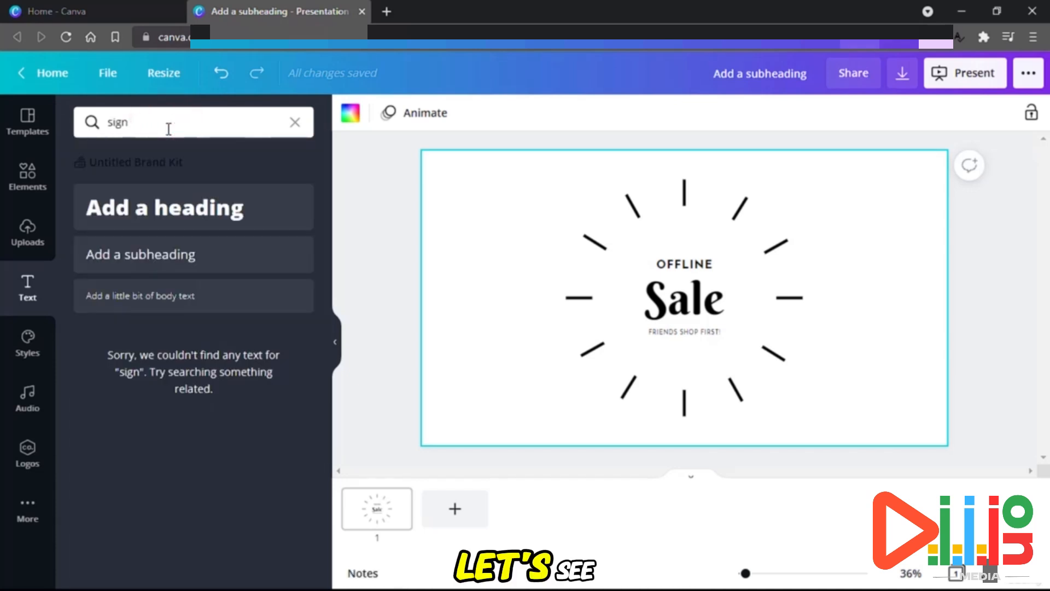
pyautogui.doubleClick(169, 130)
pyautogui.write('login')
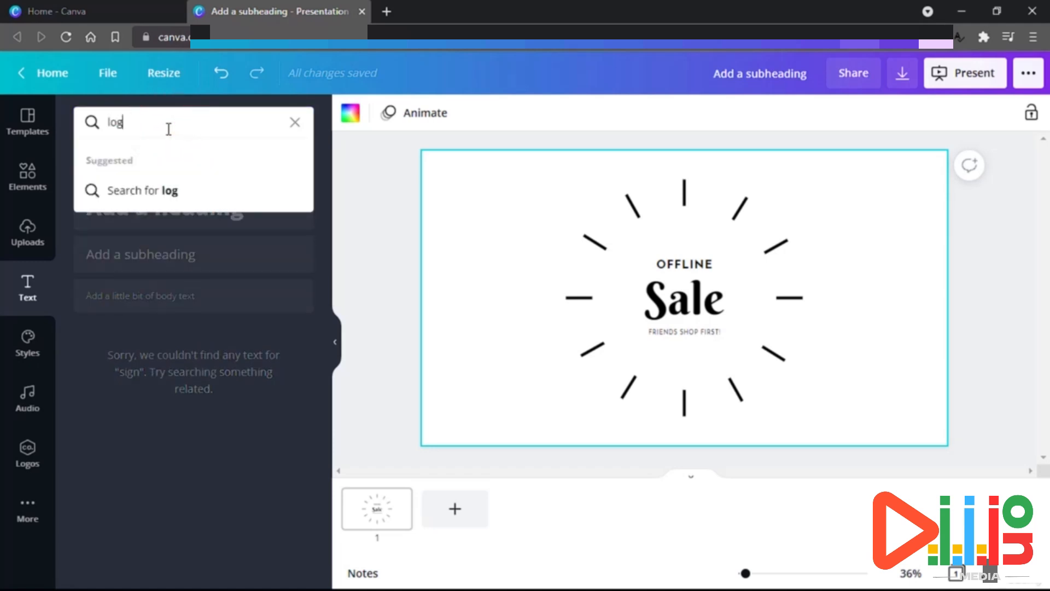
pyautogui.press('Return')
# Search the text library for "text", browse the matching designs, and return to the full list of font combinations.
pyautogui.click(167, 129)
pyautogui.doubleClick(168, 130)
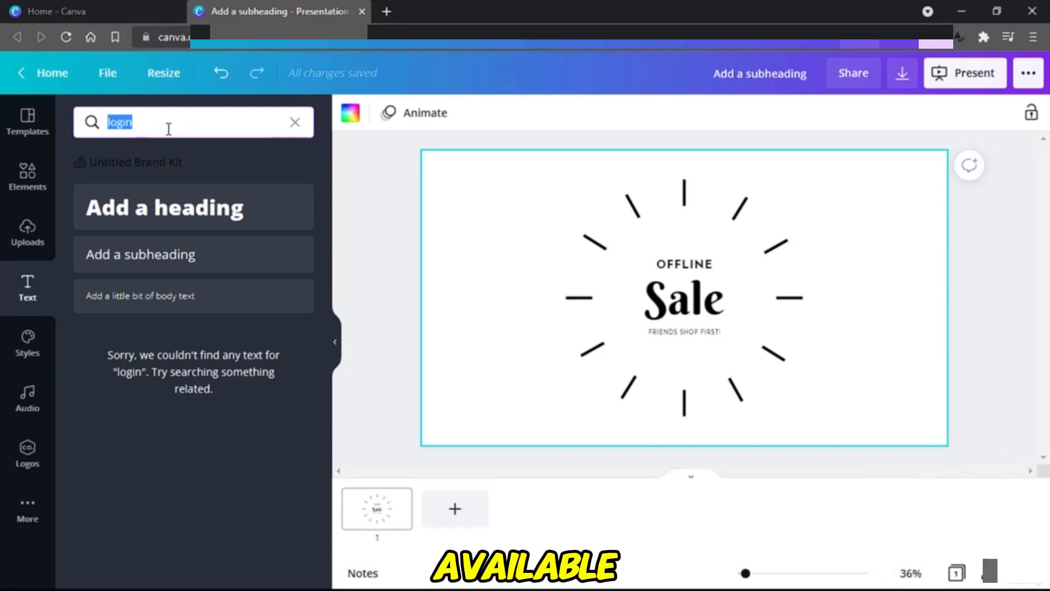
pyautogui.write('te')
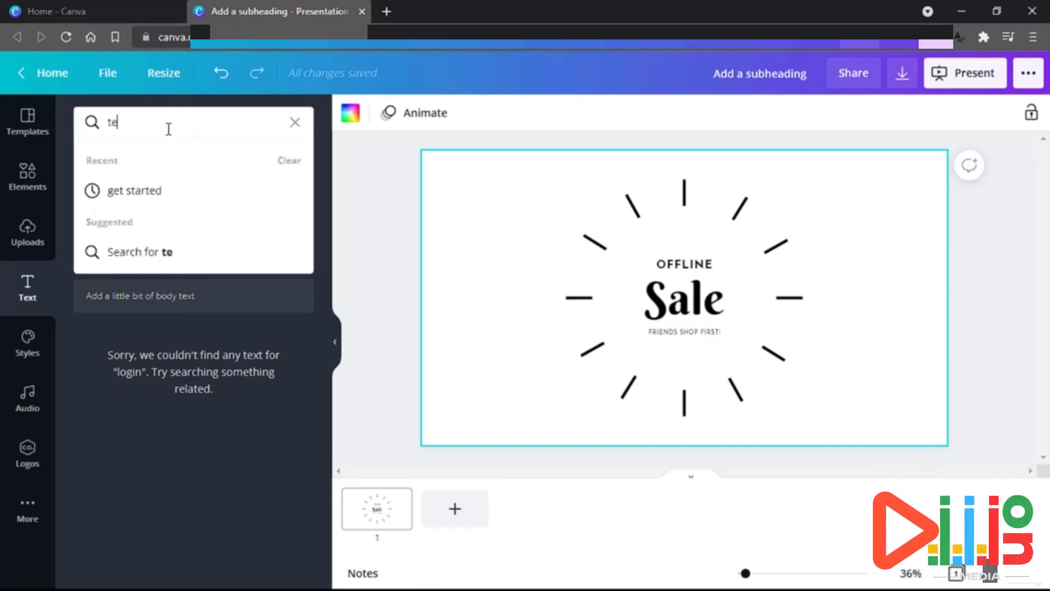
pyautogui.write('xt')
pyautogui.press('Return')
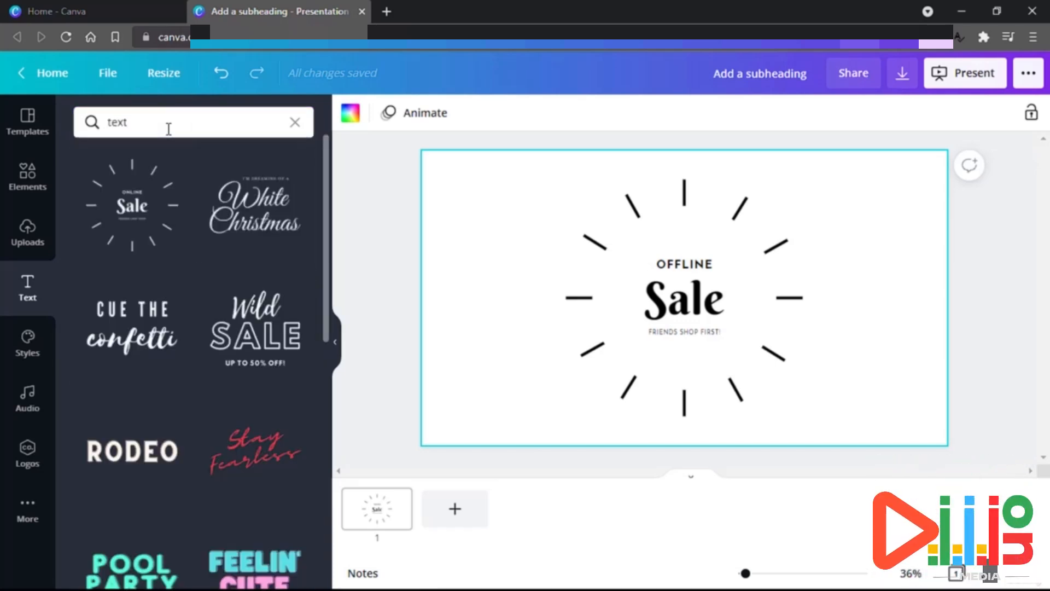
pyautogui.scroll(-7, 206, 361)
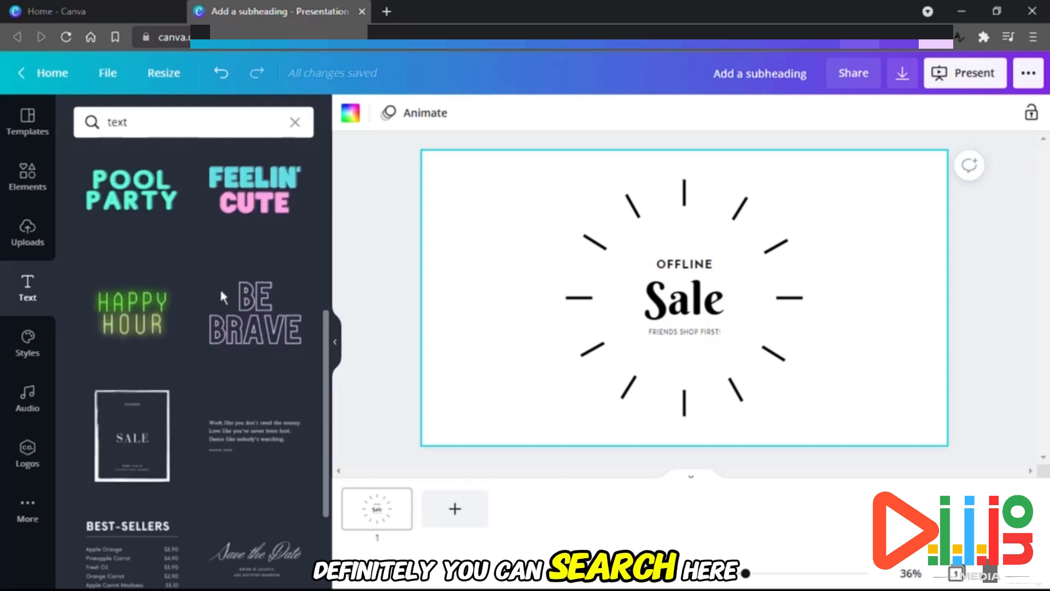
pyautogui.scroll(-4, 222, 261)
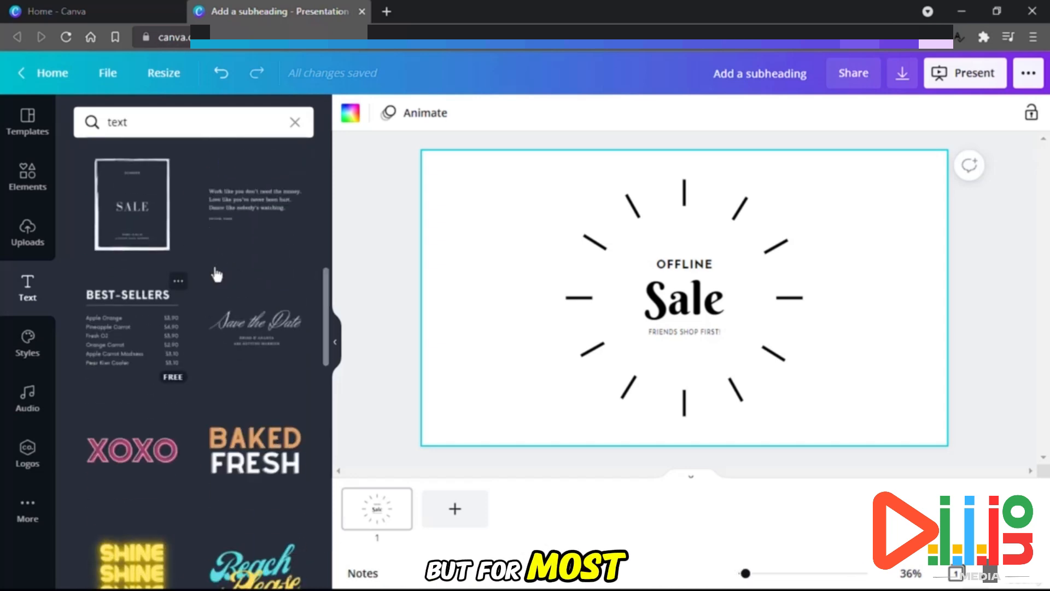
pyautogui.click(31, 281)
pyautogui.scroll(-4, 183, 274)
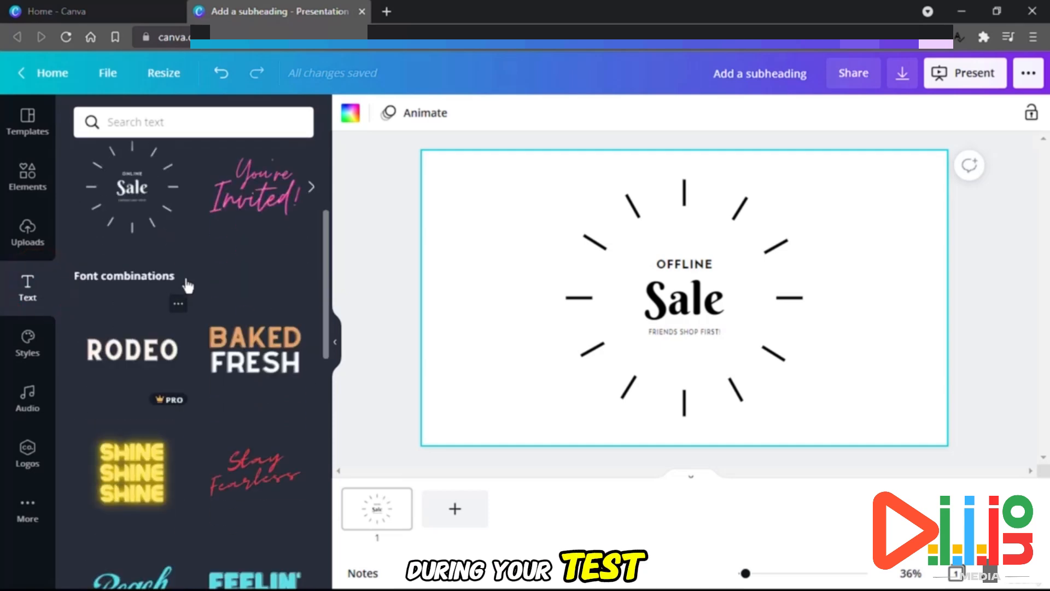
# Browse further down the ready-made designs under Font combinations.
pyautogui.scroll(-10, 186, 283)
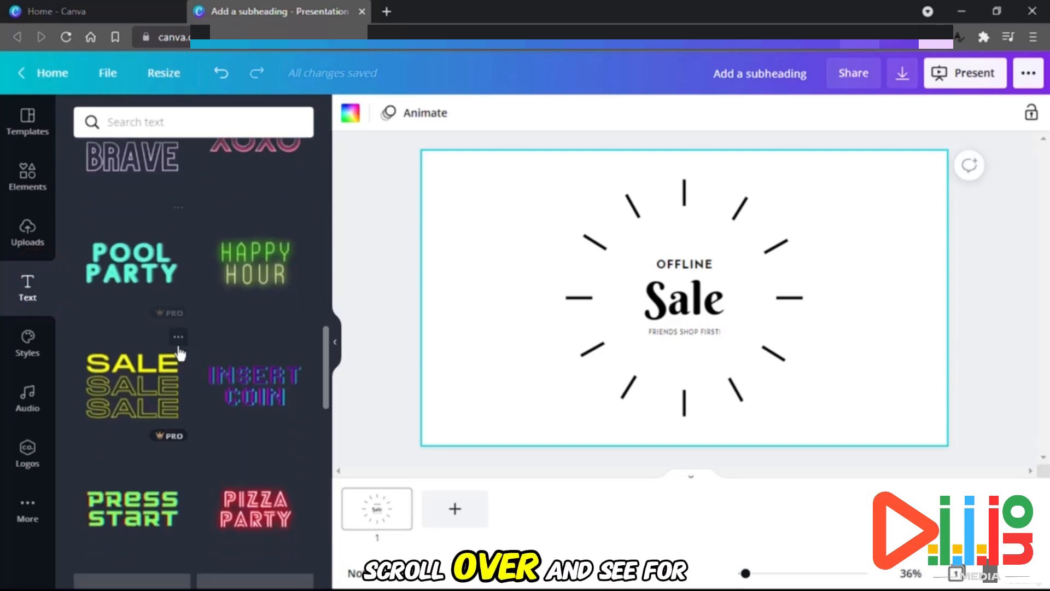
pyautogui.scroll(-8, 178, 350)
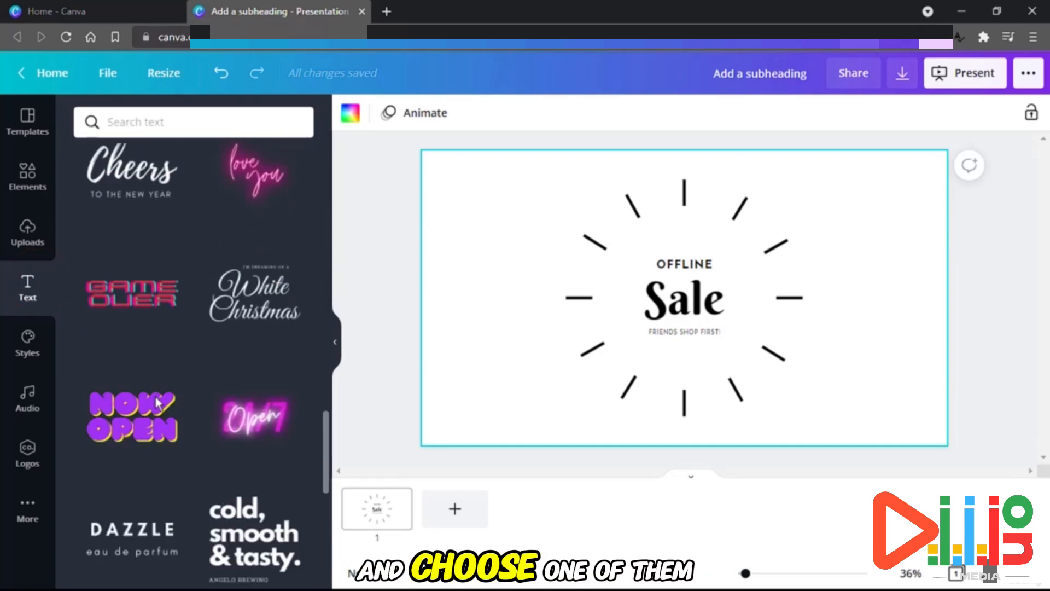
pyautogui.scroll(-4, 156, 408)
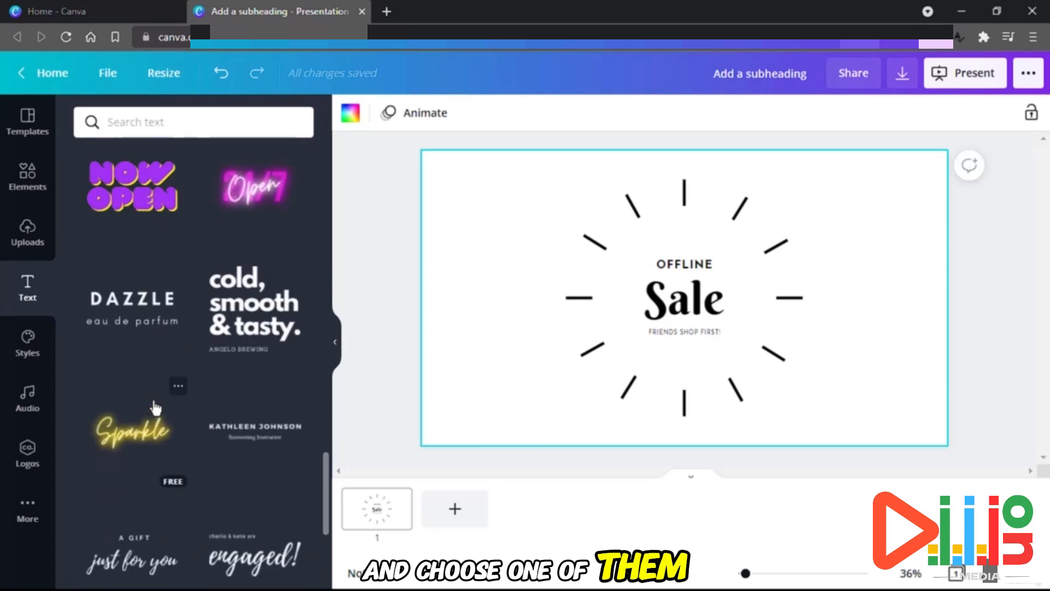
# Shrink the sale design group until the "Sale" text is about size 41.7, and check its page alignment options.
pyautogui.click(746, 310)
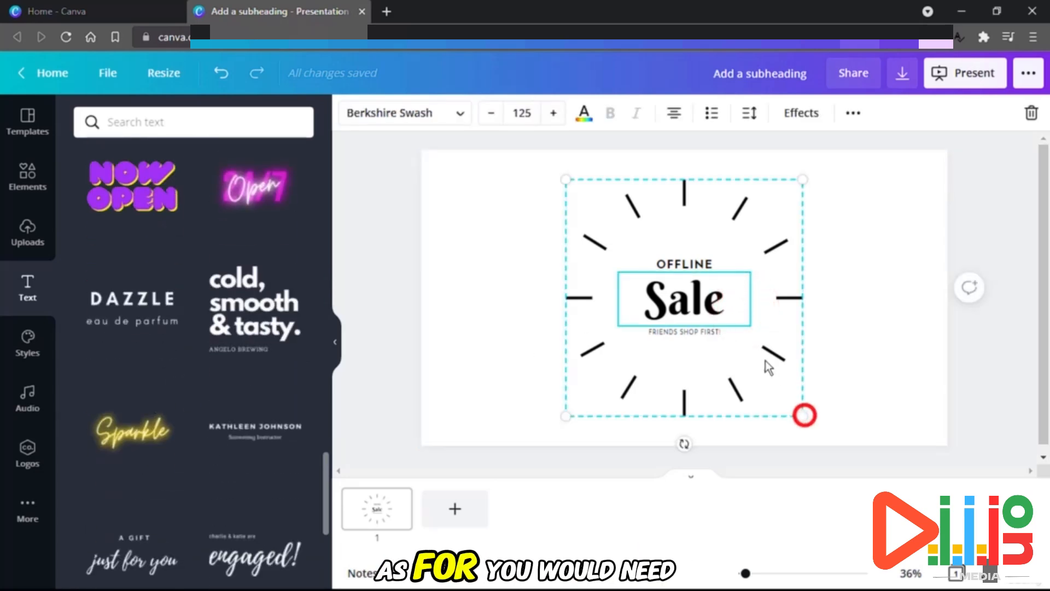
pyautogui.moveTo(804, 416); pyautogui.dragTo(651, 253)
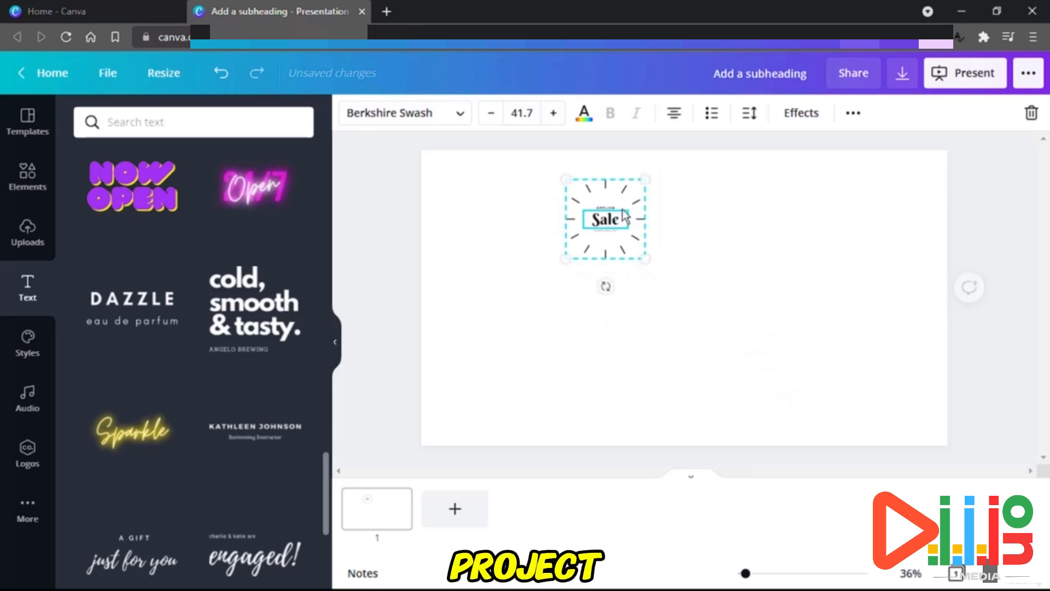
pyautogui.click(853, 112)
pyautogui.click(688, 153)
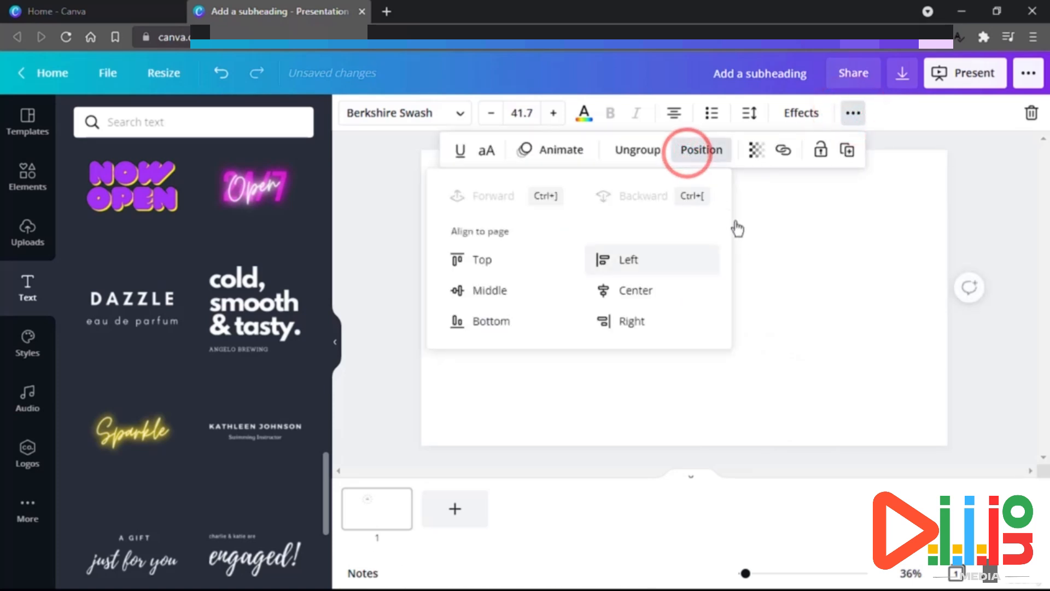
pyautogui.click(784, 289)
# Enlarge the whole sale design group to about 931 × 931.
pyautogui.click(629, 223)
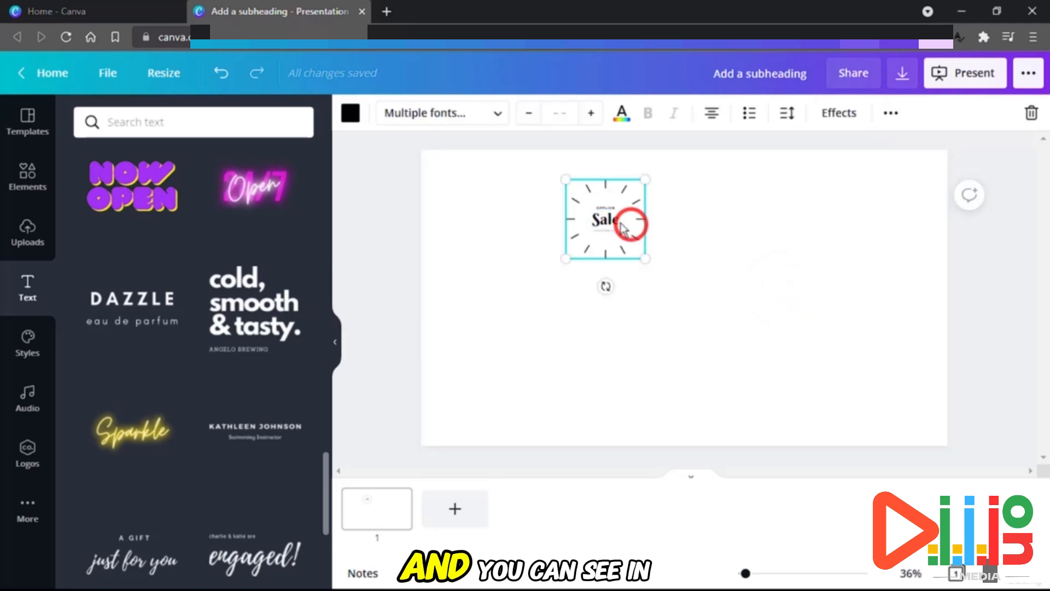
pyautogui.click(606, 216)
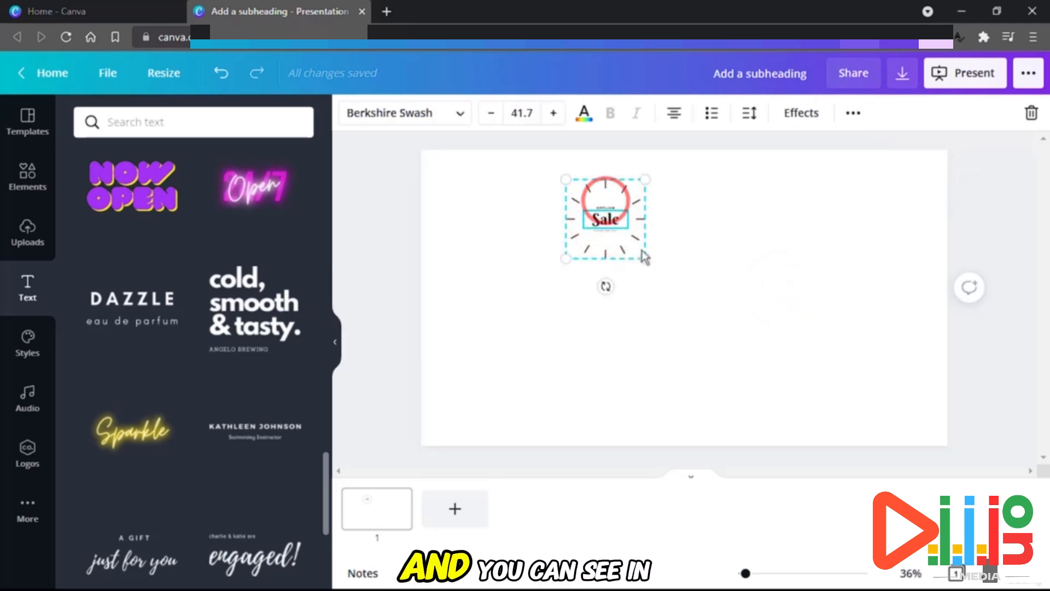
pyautogui.moveTo(766, 385); pyautogui.dragTo(851, 405)
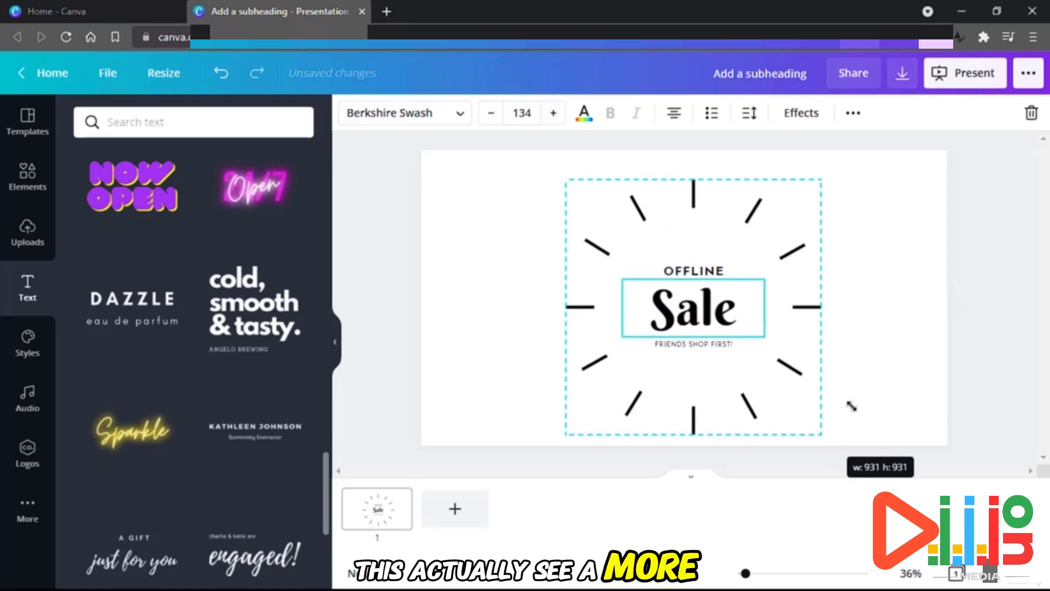
pyautogui.click(895, 364)
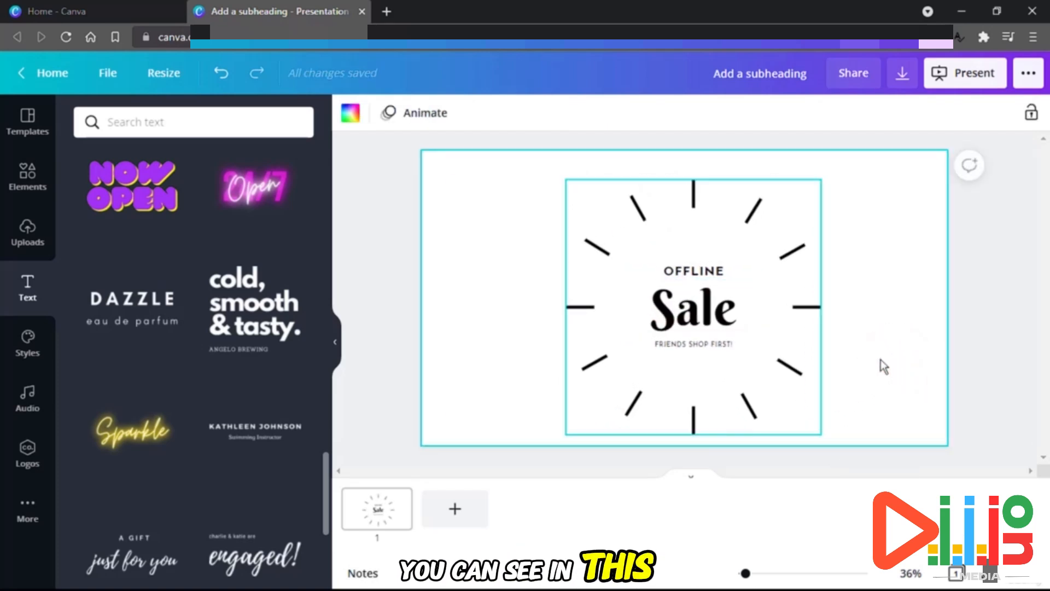
# Examine the font settings of "Sale", "OFFLINE" and "FRIENDS SHOP FIRST!" individually within the grouped sale design.
pyautogui.click(704, 317)
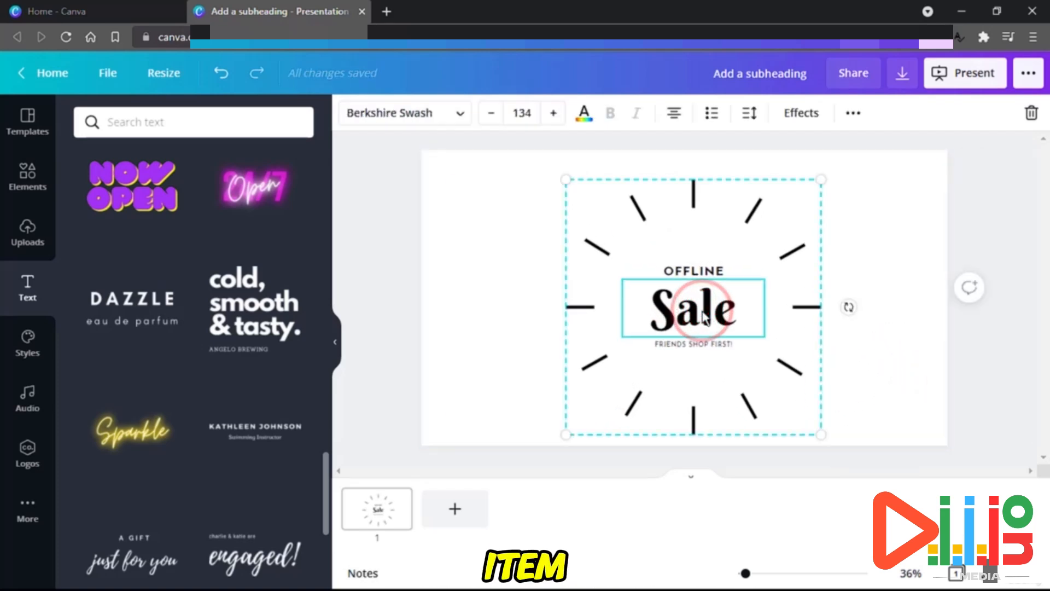
pyautogui.click(681, 272)
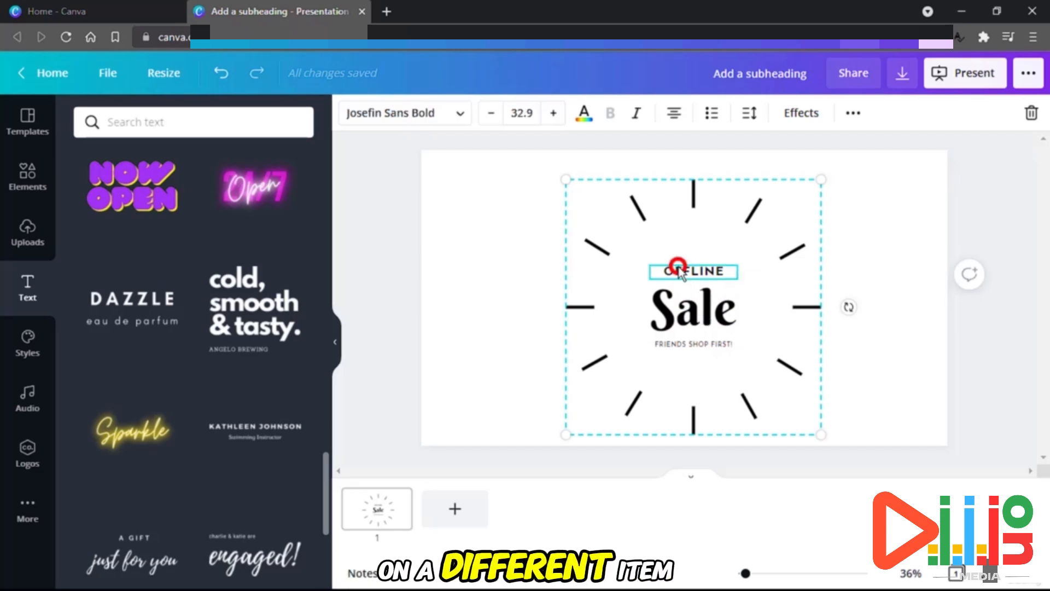
pyautogui.click(679, 346)
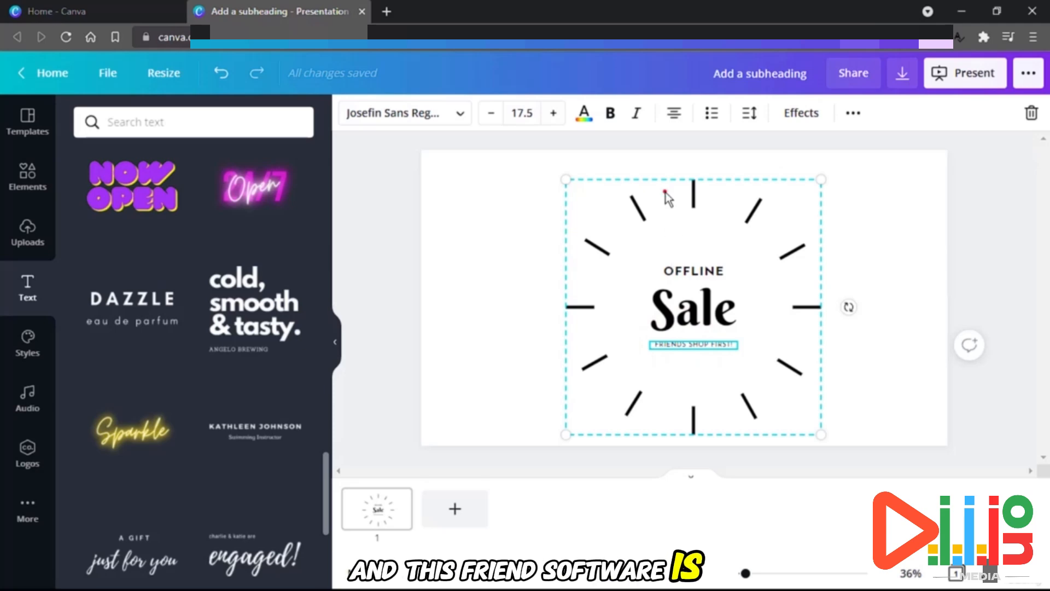
pyautogui.click(732, 223)
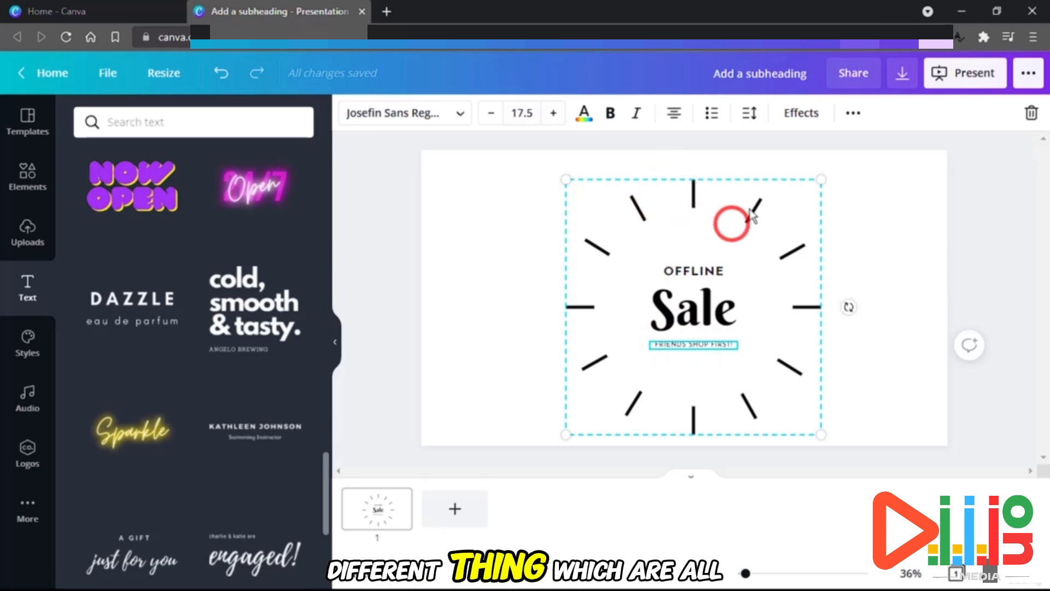
pyautogui.click(858, 112)
pyautogui.click(736, 273)
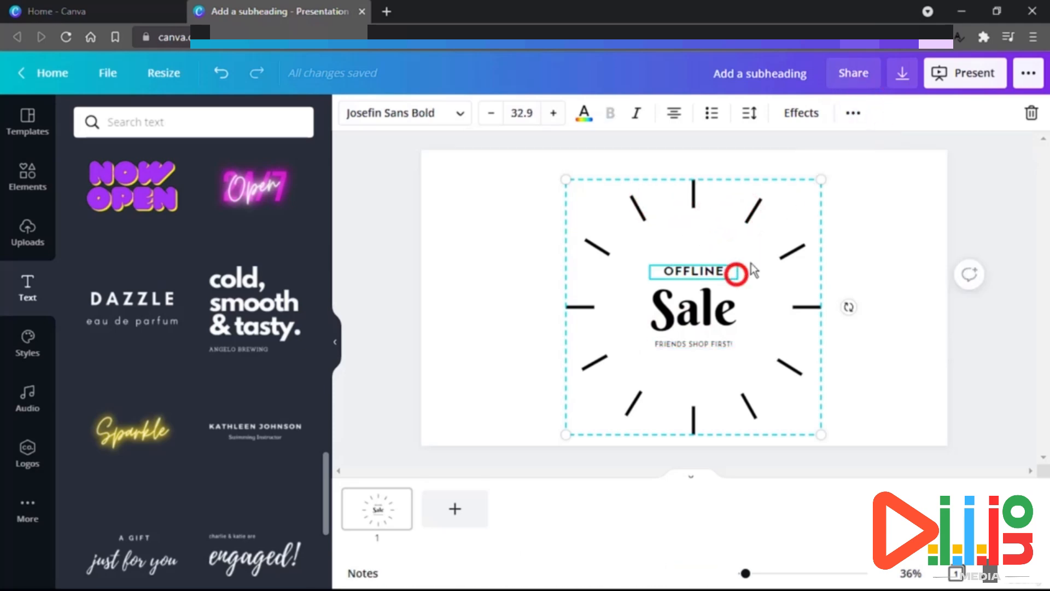
pyautogui.click(814, 207)
pyautogui.click(898, 206)
# Ungroup the sale design into its separate text boxes and lines.
pyautogui.click(704, 242)
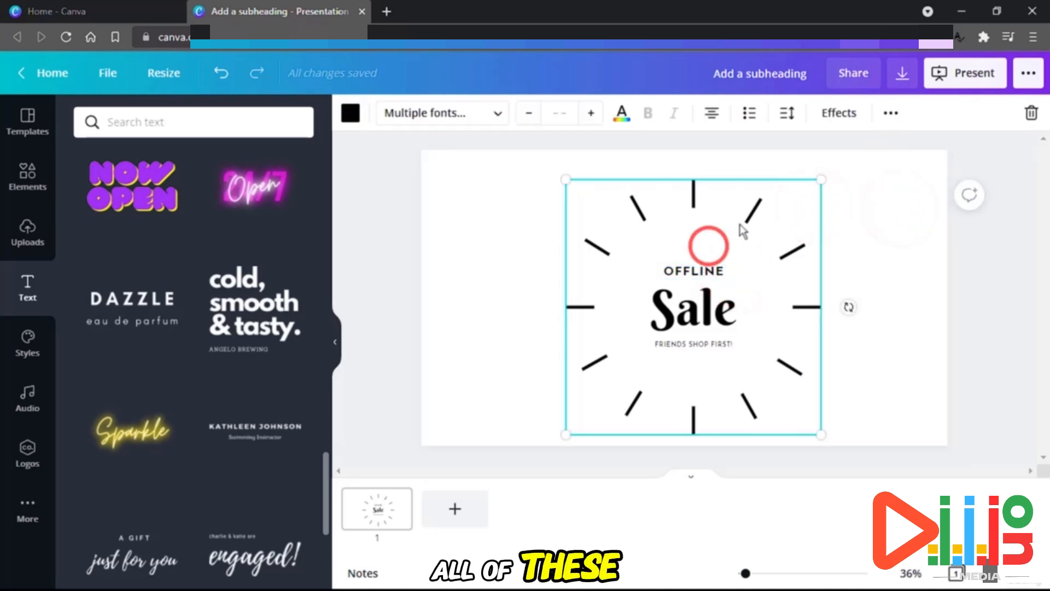
pyautogui.click(883, 116)
pyautogui.click(675, 147)
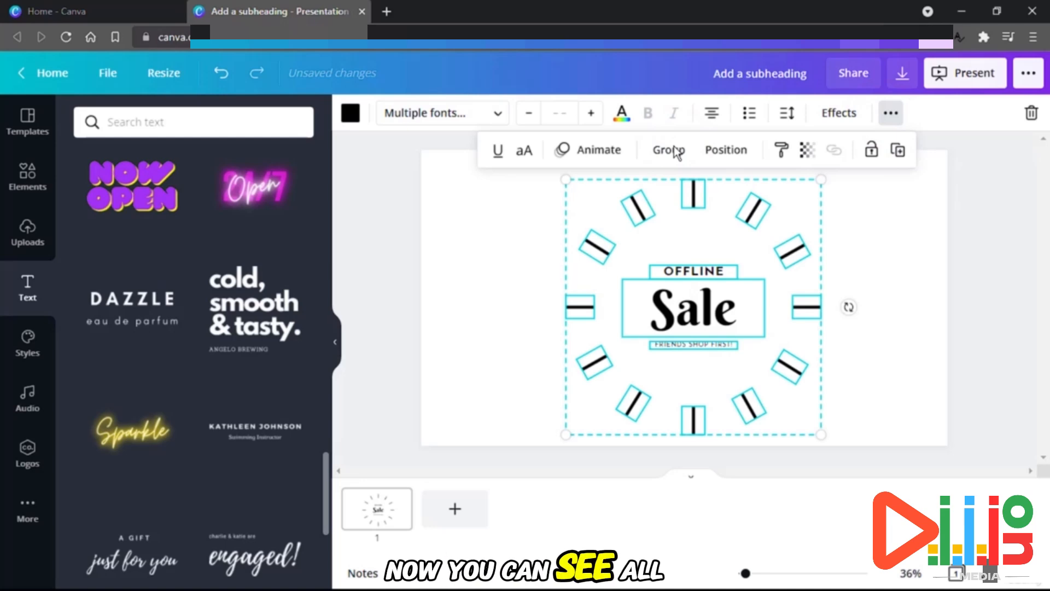
pyautogui.click(880, 228)
# Check the separated lines around the sale text one by one, and check the options for all elements together.
pyautogui.click(790, 253)
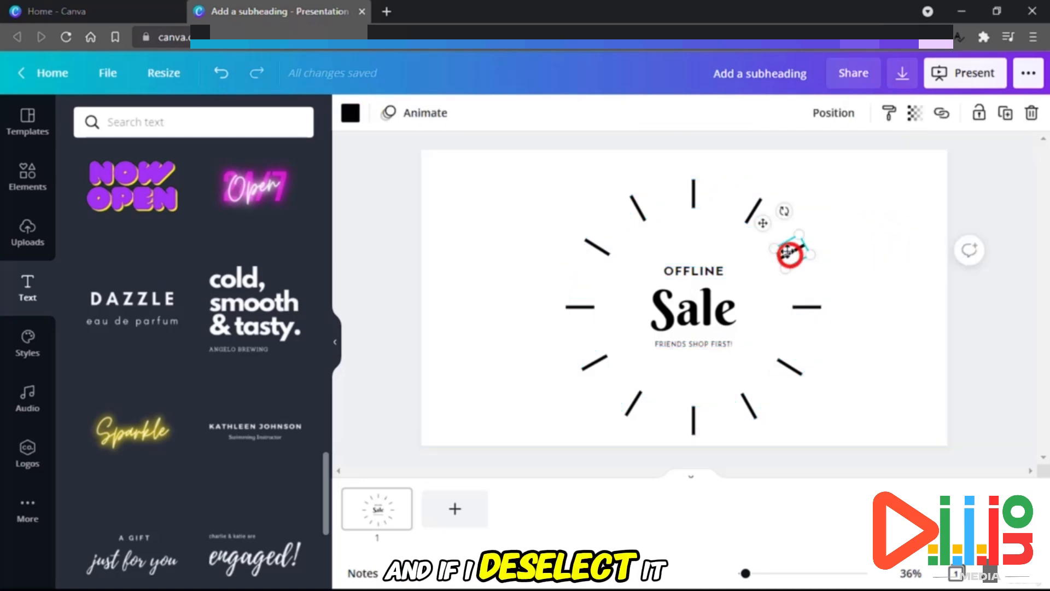
pyautogui.click(752, 208)
pyautogui.click(696, 192)
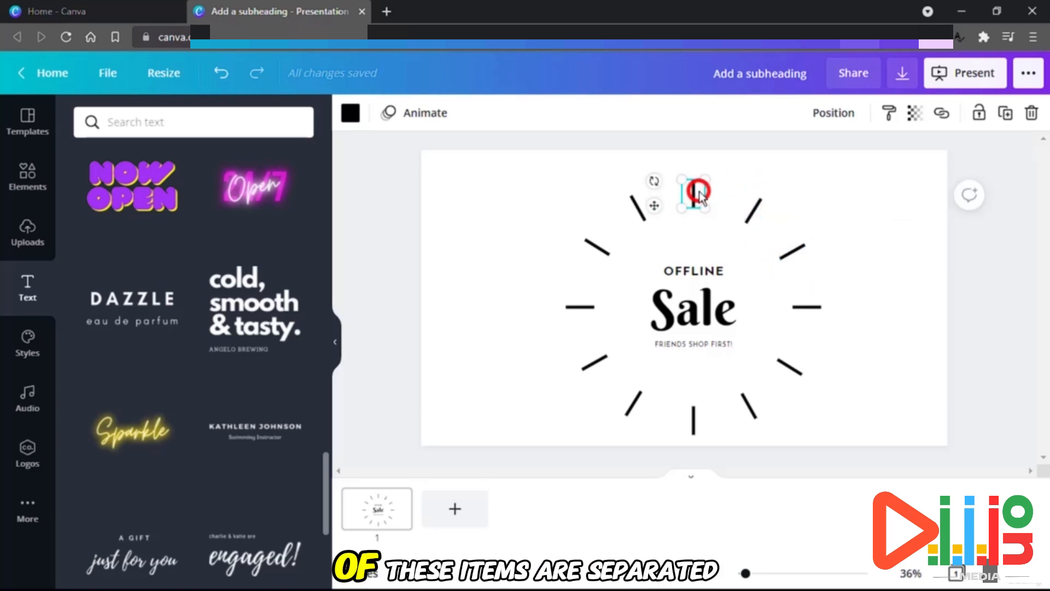
pyautogui.click(639, 206)
pyautogui.click(599, 249)
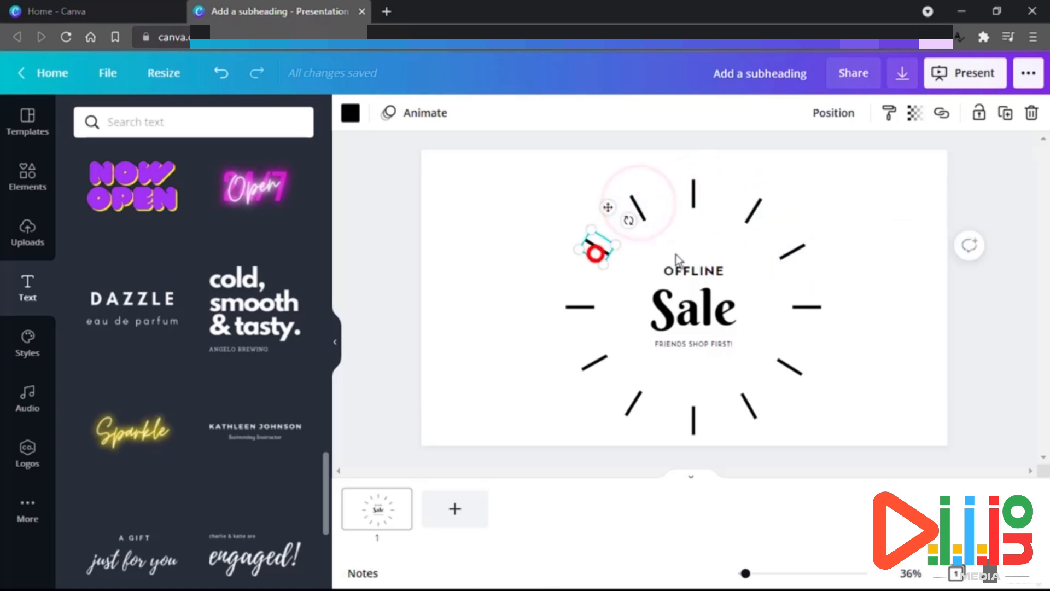
pyautogui.hotkey('ctrl', 'a')
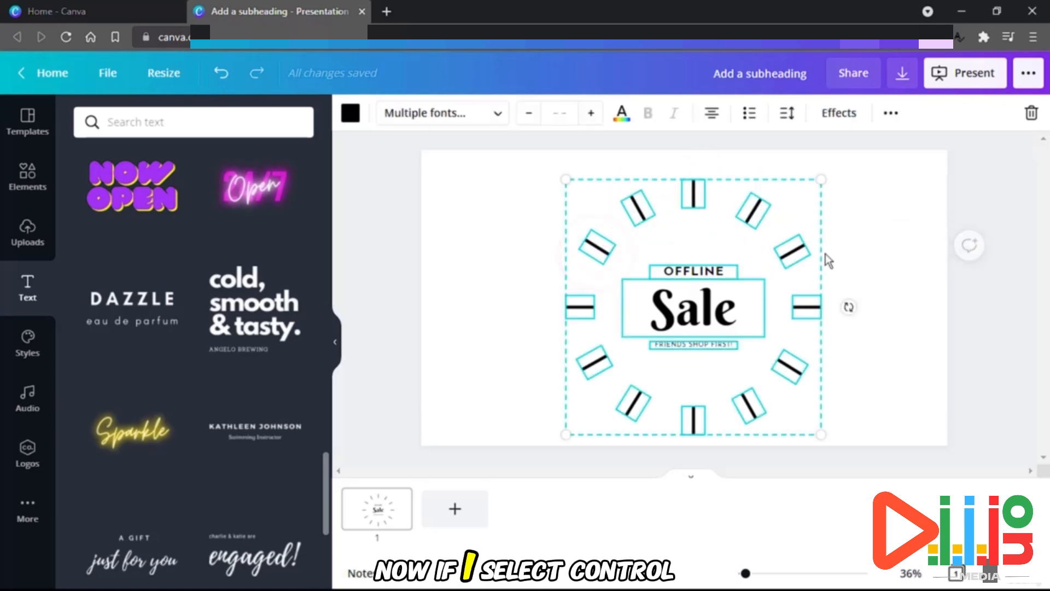
pyautogui.click(889, 113)
pyautogui.click(872, 228)
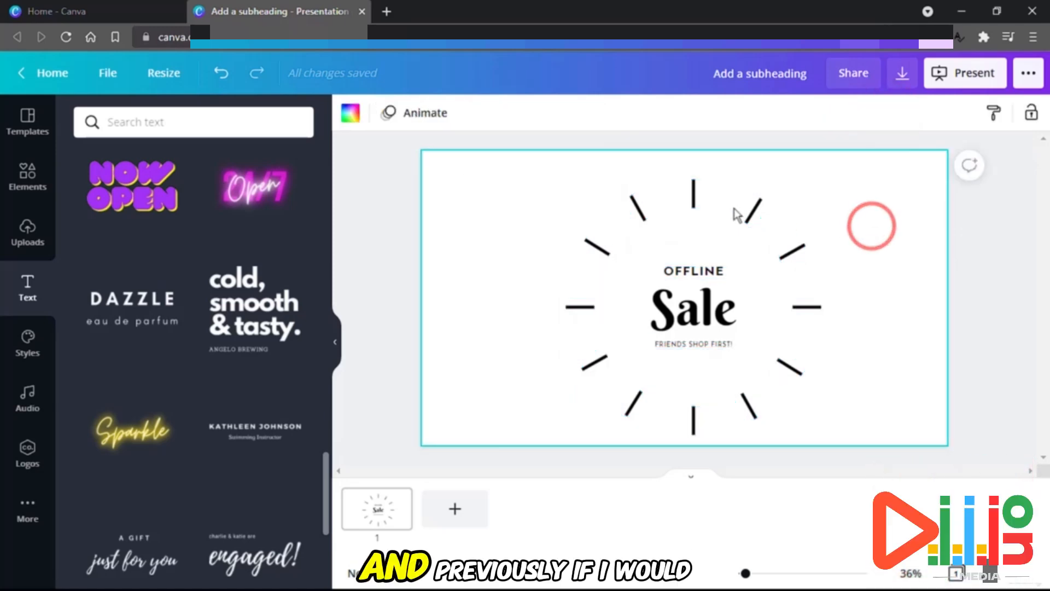
# Try moving the uppermost line and the "Sale" text separately, and undo the moves.
pyautogui.moveTo(695, 206)
pyautogui.mouseDown()
pyautogui.moveTo(821, 164)
pyautogui.moveTo(493, 219)
pyautogui.moveTo(723, 210)
pyautogui.moveTo(687, 207)
pyautogui.moveTo(710, 205)
pyautogui.mouseUp()
pyautogui.click(921, 254)
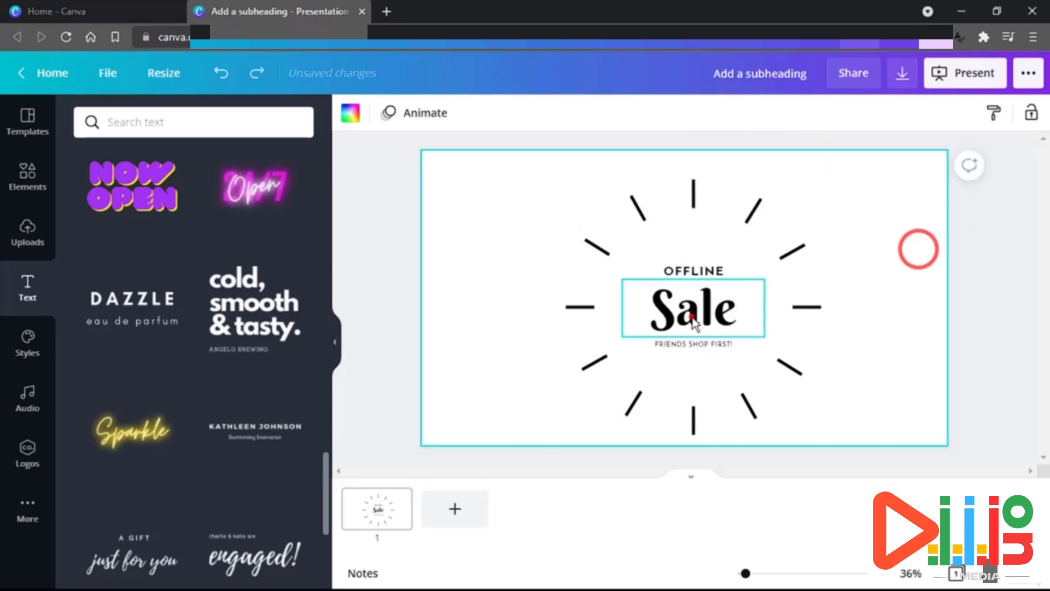
pyautogui.moveTo(694, 310); pyautogui.dragTo(523, 244)
pyautogui.hotkey('ctrl', 'z')
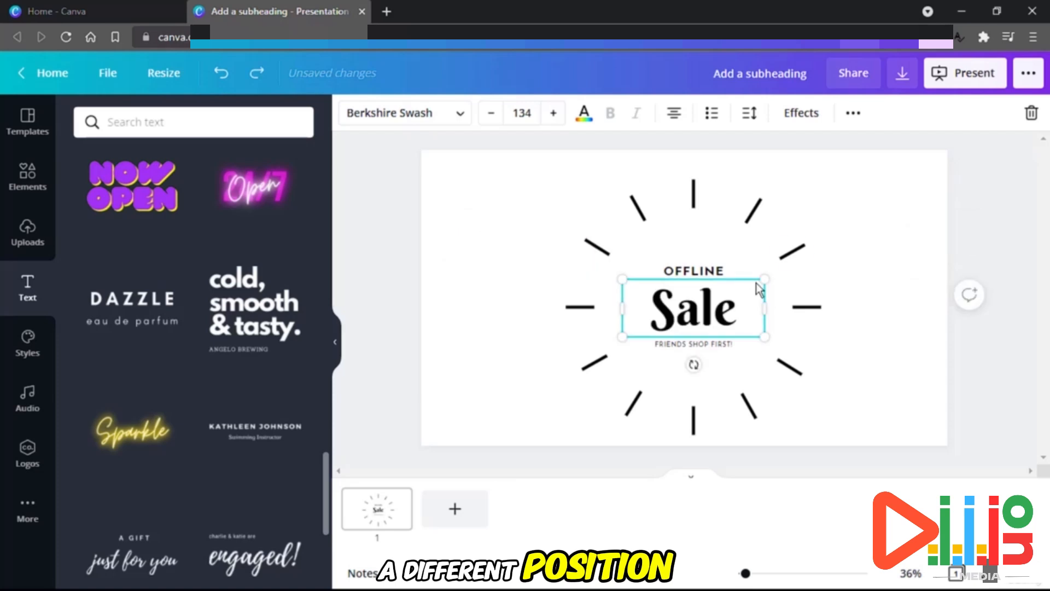
# Select all elements on the page and group them into one sale design.
pyautogui.hotkey('ctrl', 'a')
pyautogui.click(891, 114)
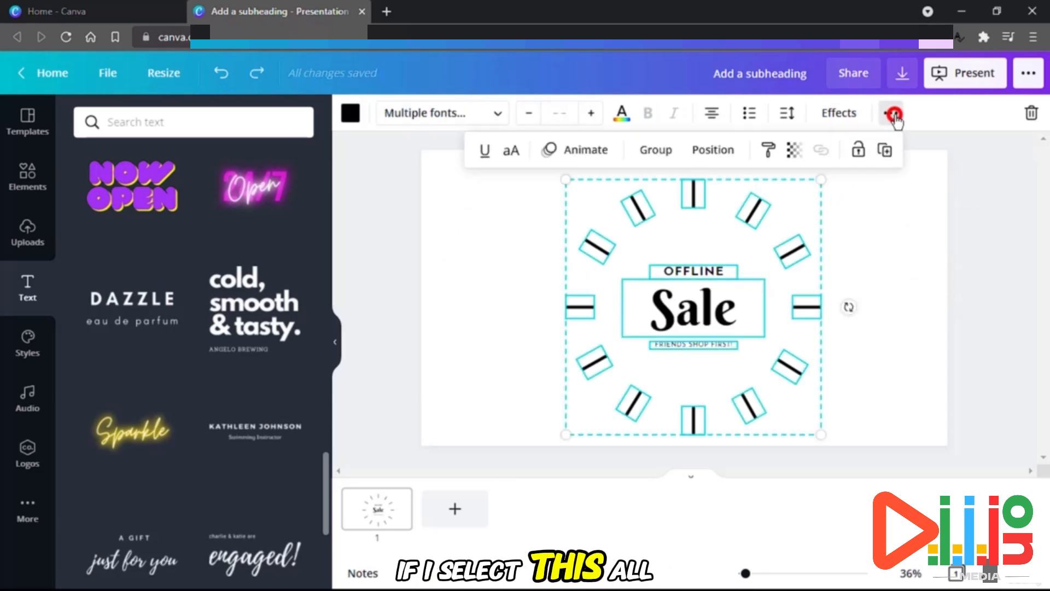
pyautogui.click(656, 151)
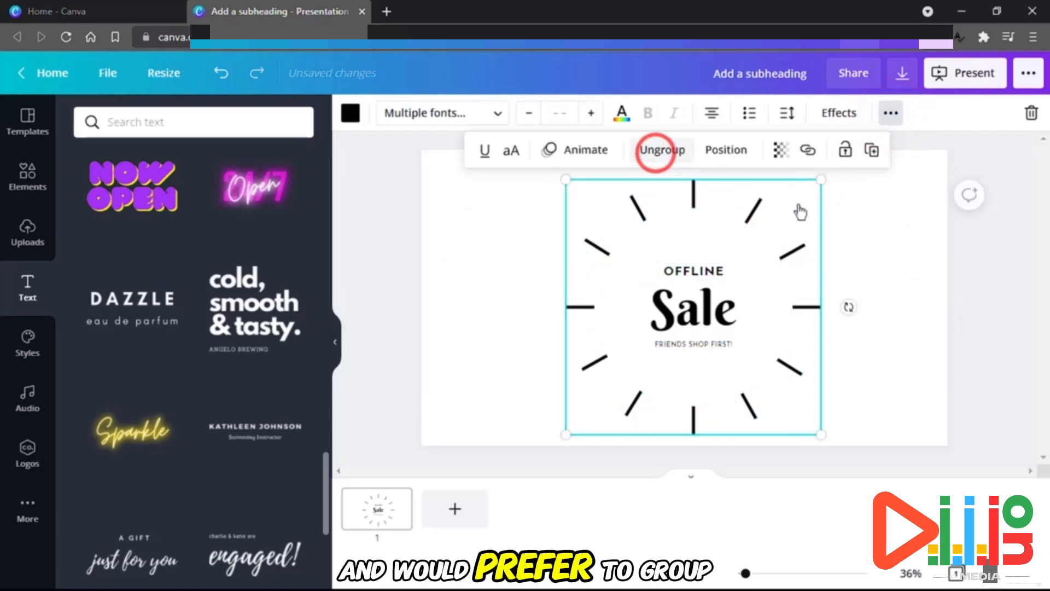
pyautogui.click(885, 236)
# Move the grouped sale design to the page's horizontal centre, and align it to the middle of the page.
pyautogui.moveTo(758, 270)
pyautogui.mouseDown()
pyautogui.moveTo(671, 218)
pyautogui.moveTo(762, 347)
pyautogui.moveTo(762, 237)
pyautogui.moveTo(749, 287)
pyautogui.mouseUp()
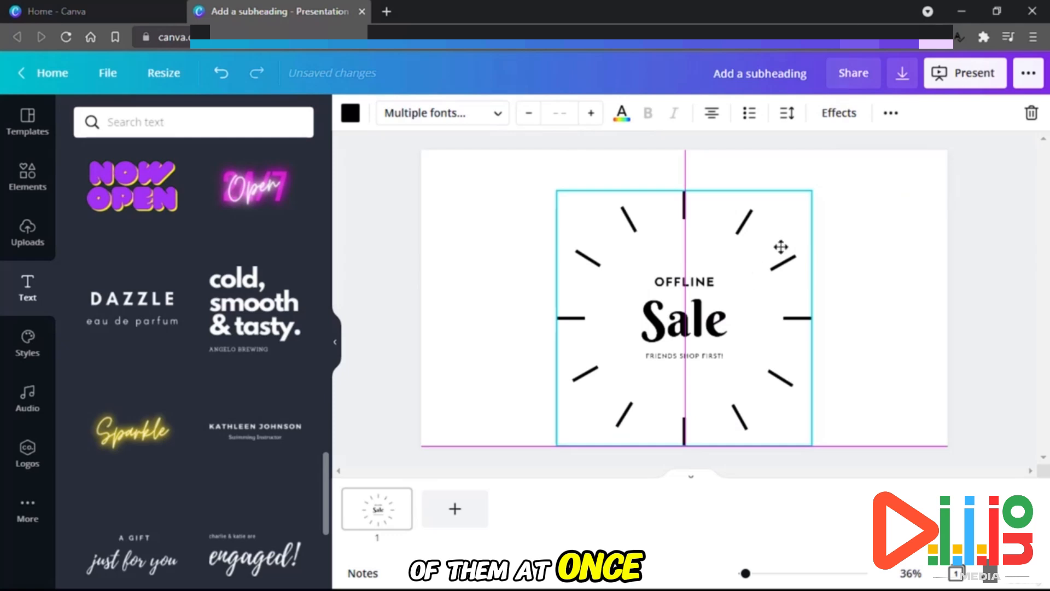
pyautogui.moveTo(781, 247); pyautogui.dragTo(780, 247)
pyautogui.click(891, 112)
pyautogui.click(739, 149)
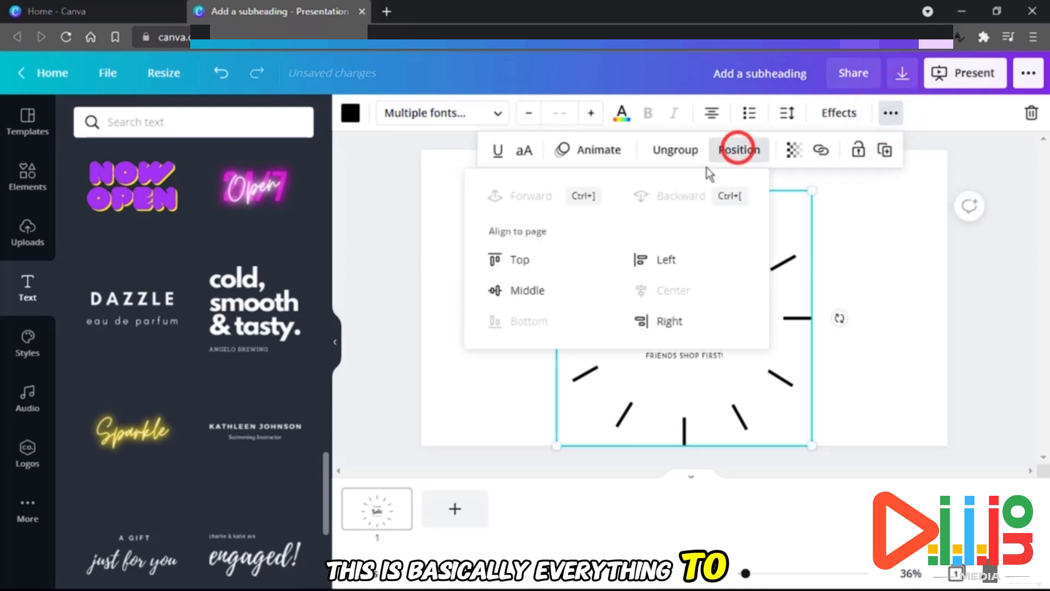
pyautogui.click(512, 282)
pyautogui.click(865, 284)
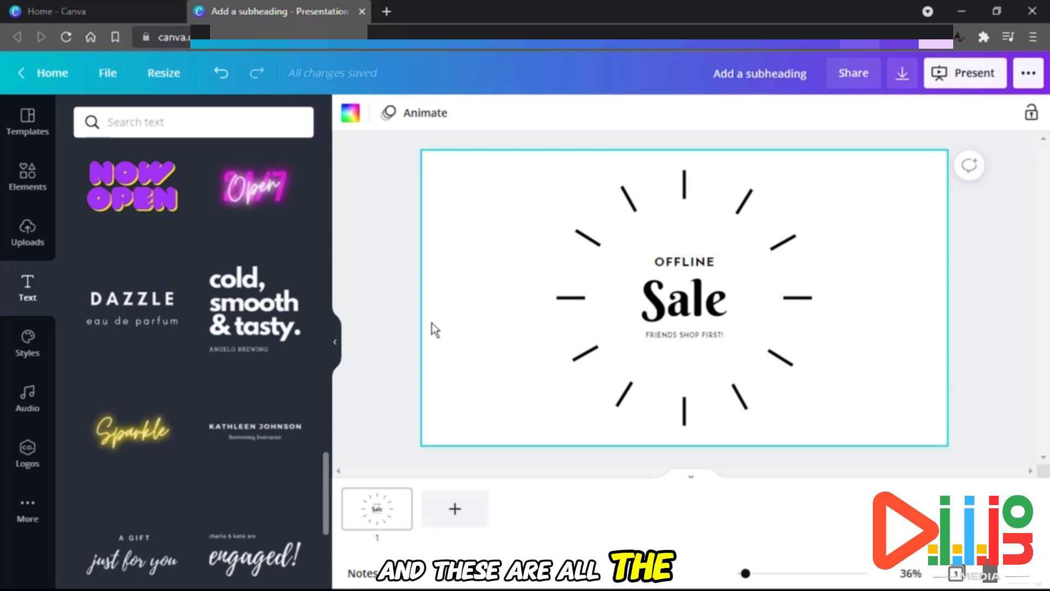
# Browse back up through the font combinations in the text library.
pyautogui.scroll(15, 141, 351)
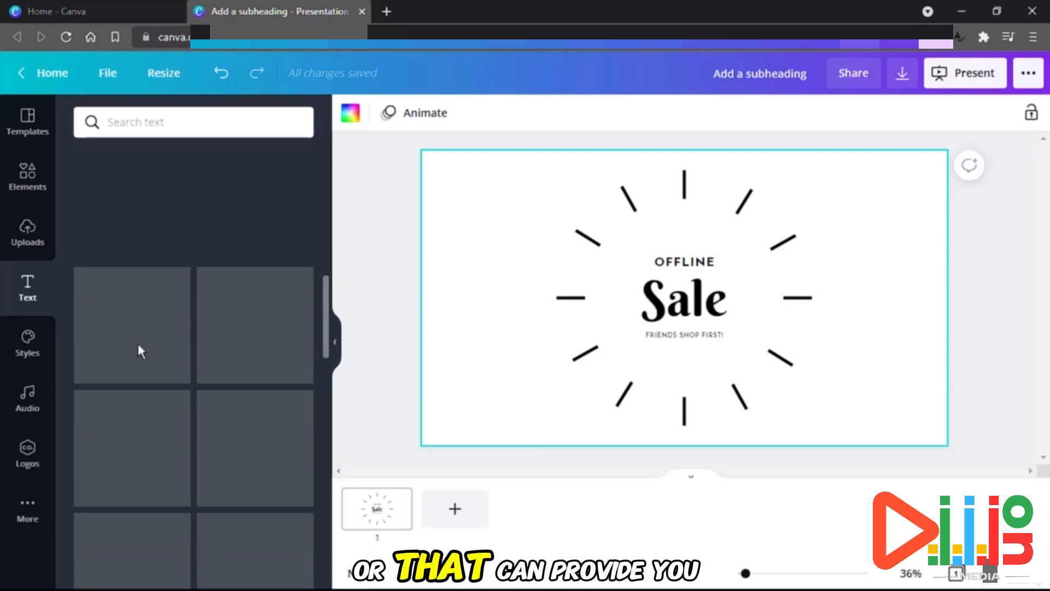